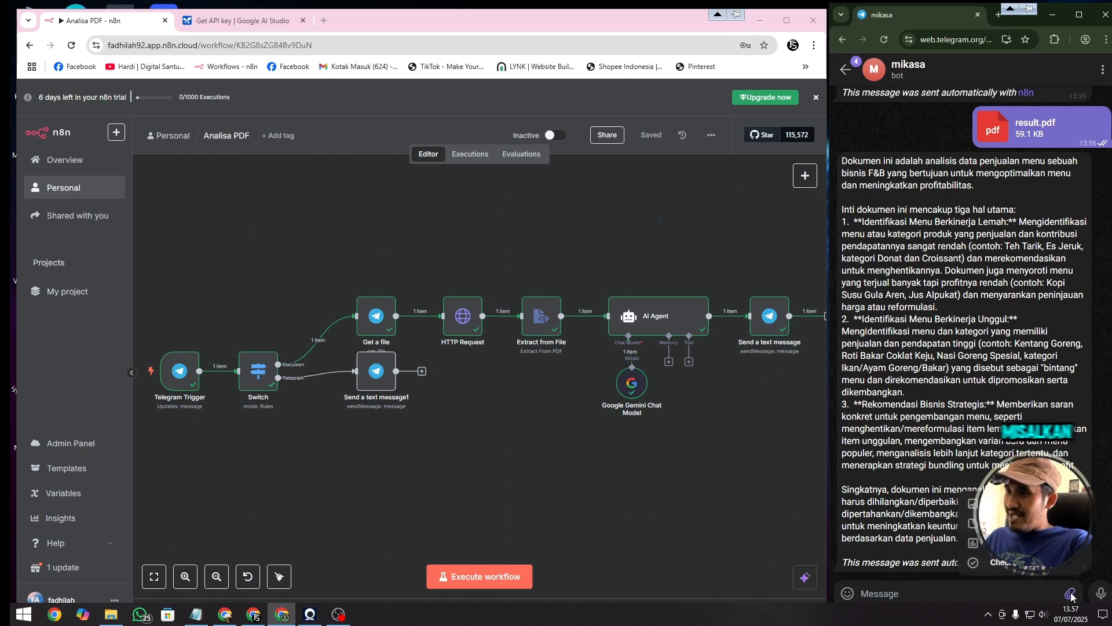
Execute the Analisa PDF workflow by sending result.pdf to the mikasa bot in Telegram, and read the bot's reply.
left_click(522, 576)
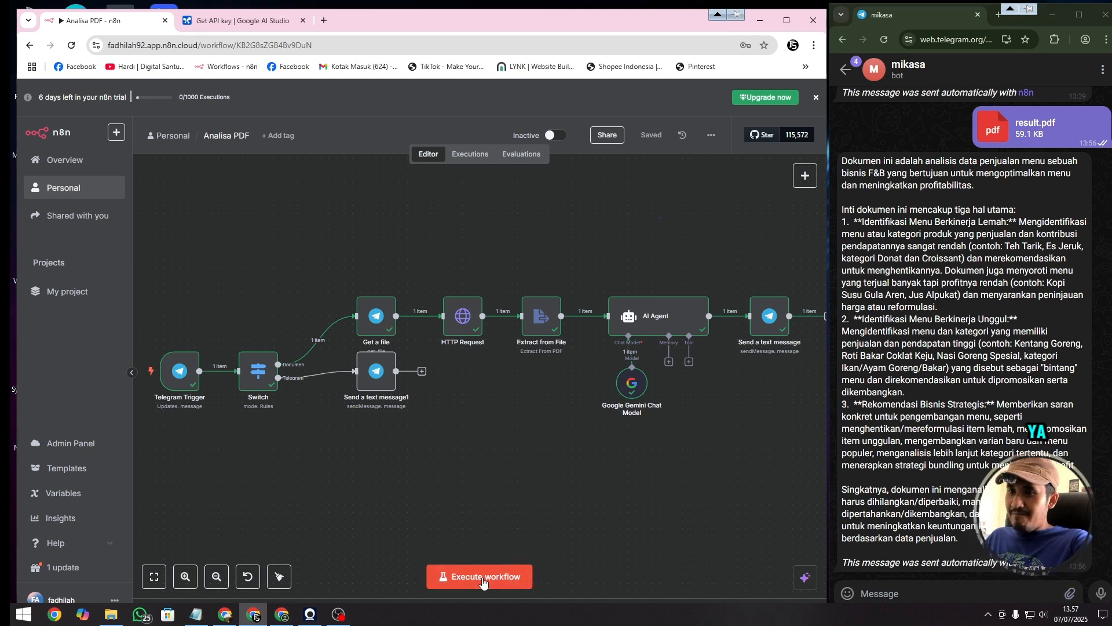
left_click(1071, 594)
left_click(985, 523)
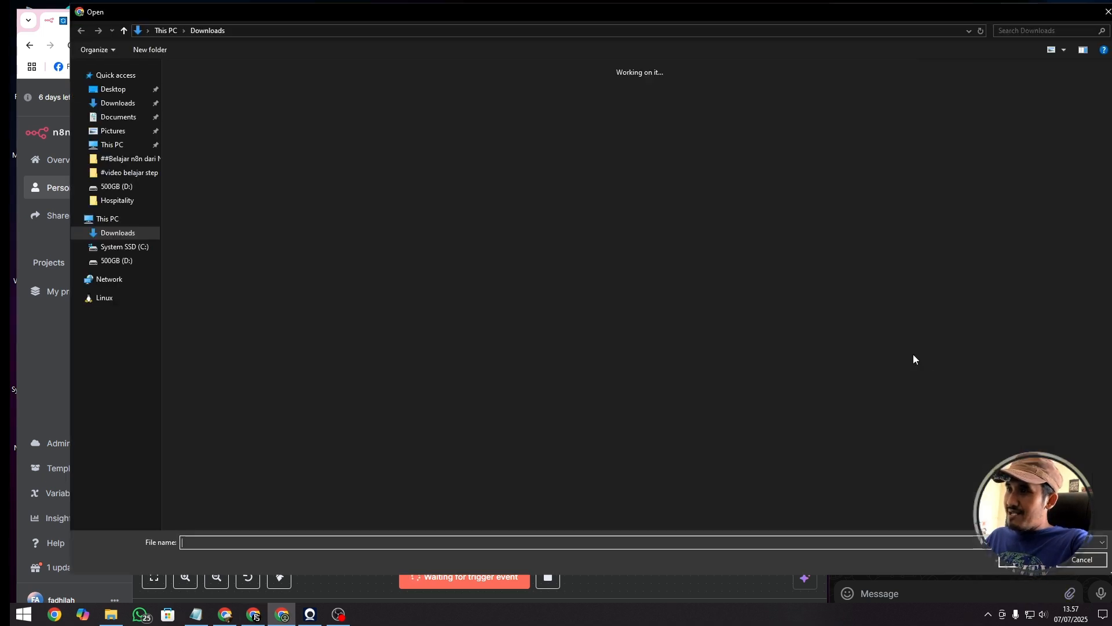
double_click(511, 305)
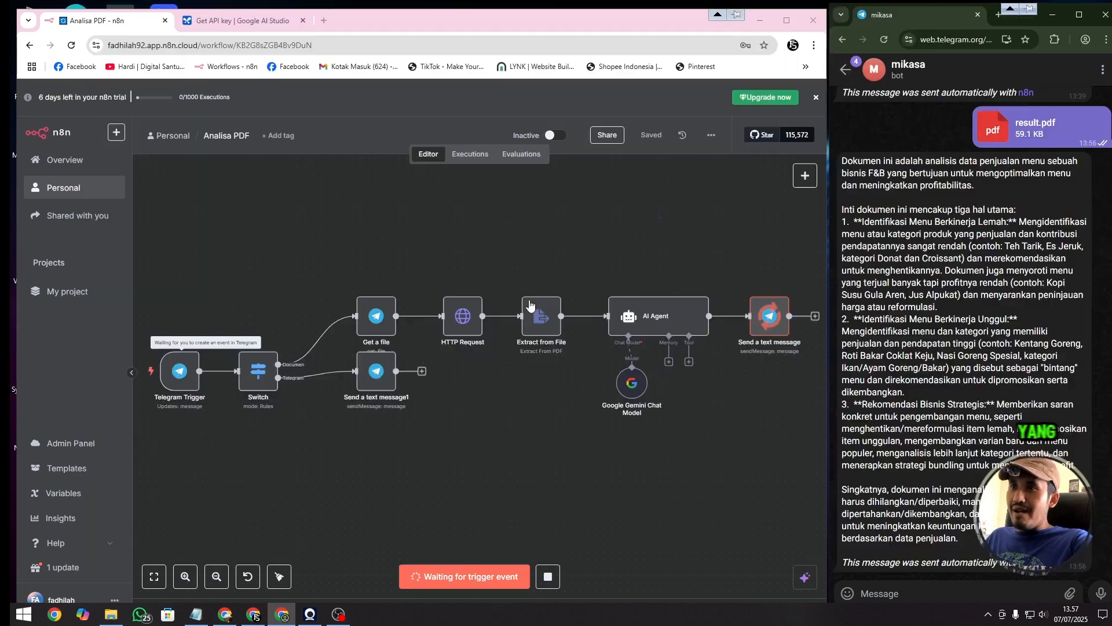
left_click(1086, 590)
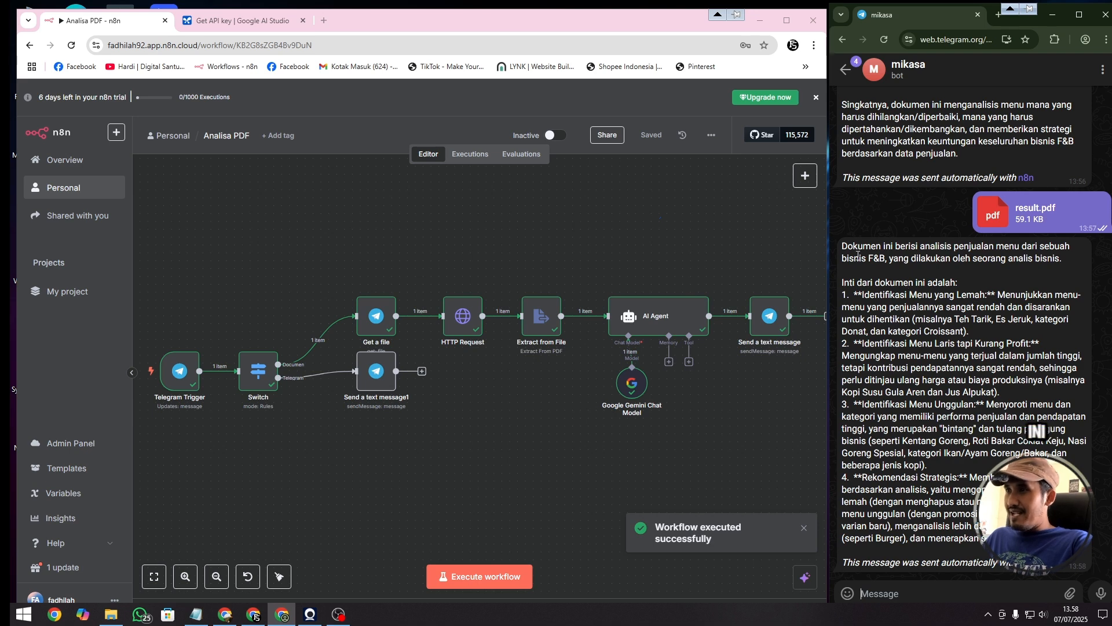
left_click_drag(860, 244, 998, 320)
left_click(906, 372)
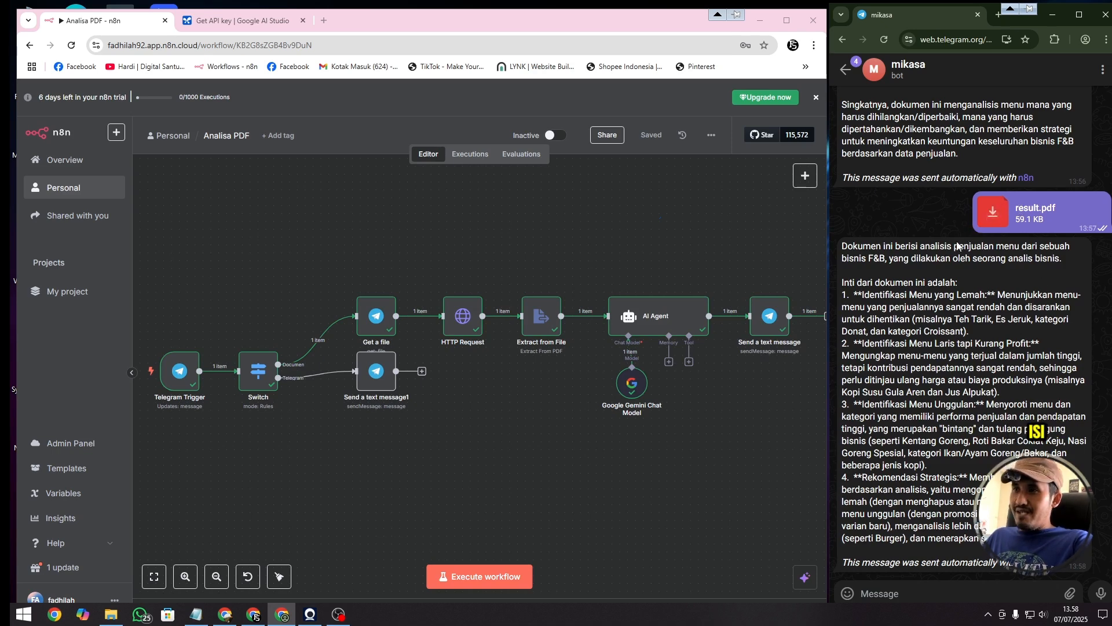
Open the "bot analisa pdf" workflow from the Personal workflows and maximize the browser window.
left_click(102, 193)
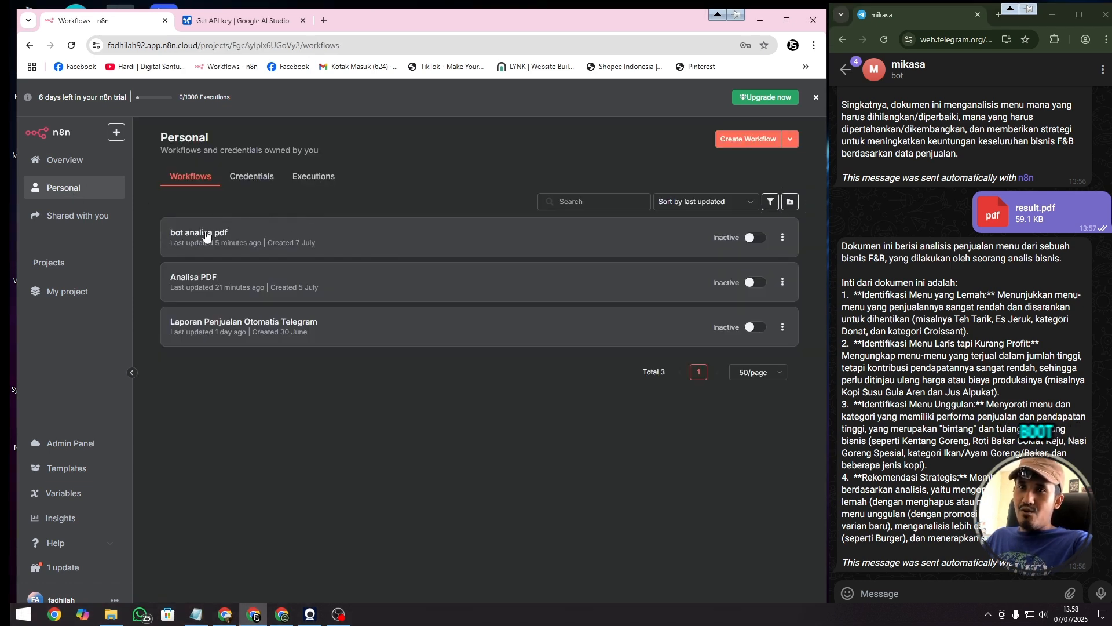
left_click(206, 235)
left_click(786, 21)
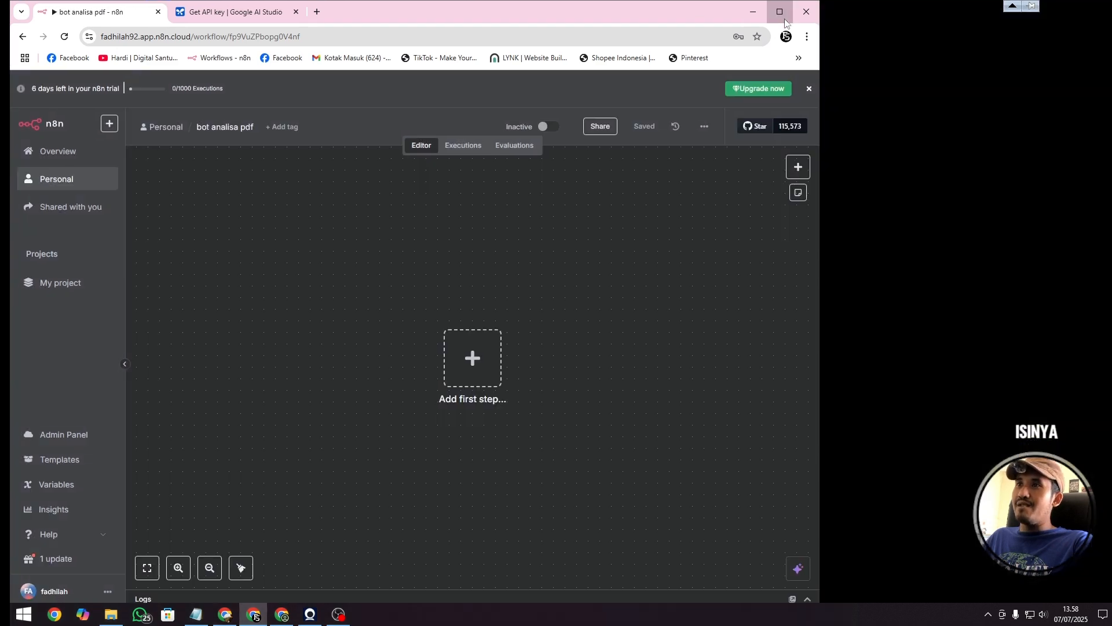
left_click(779, 12)
Add a Telegram "On message" trigger as the first step, using the credential Telegram account 2.
left_click(623, 379)
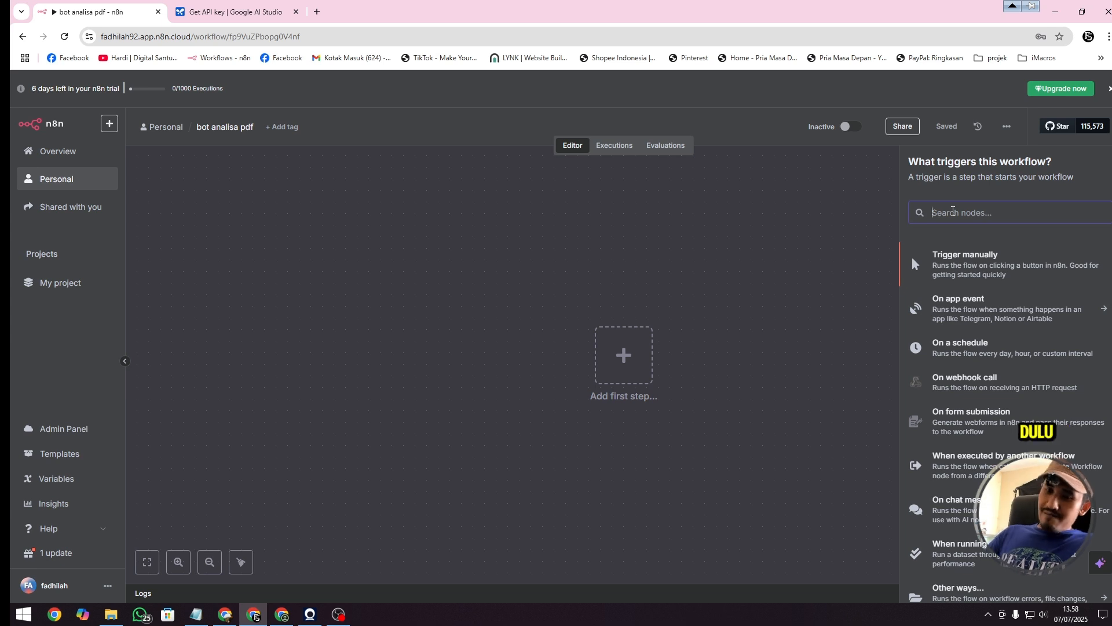
type("teleg")
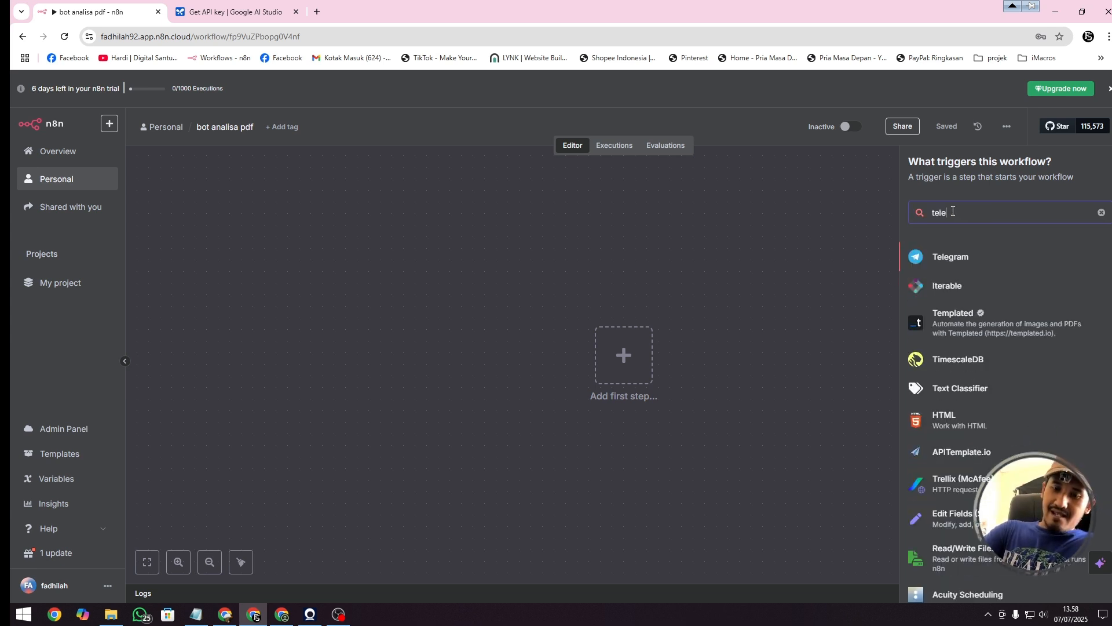
left_click(975, 259)
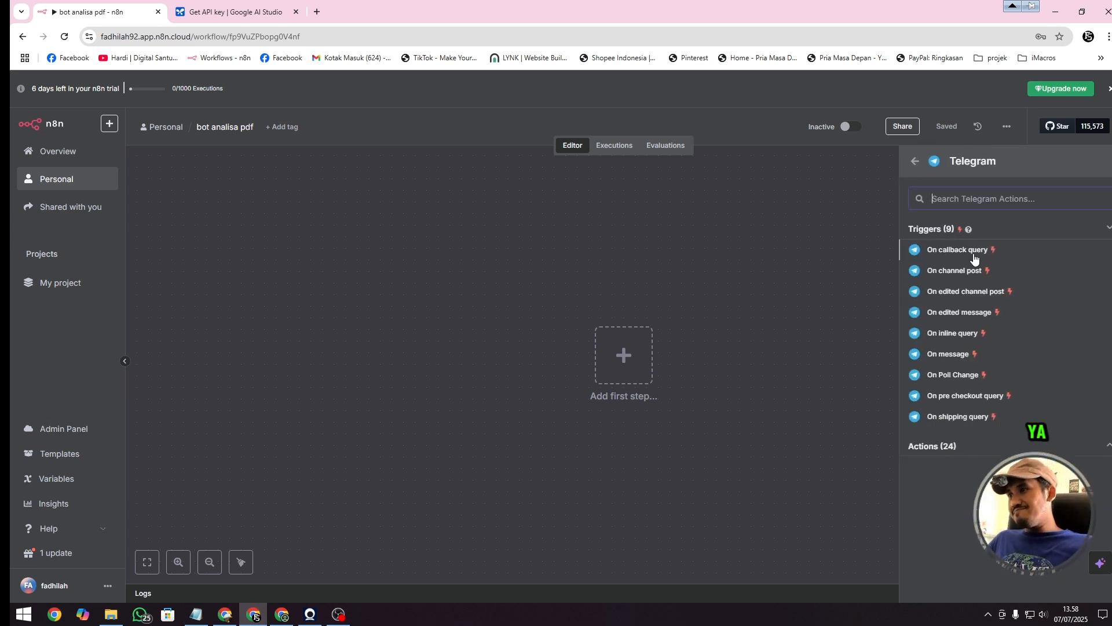
left_click(943, 361)
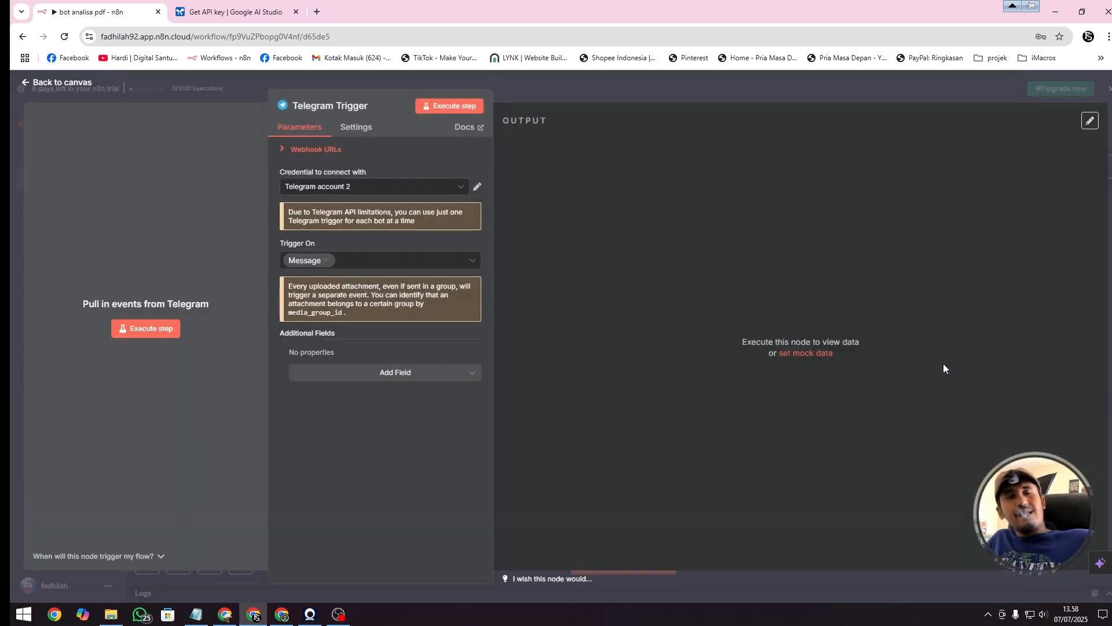
left_click(383, 187)
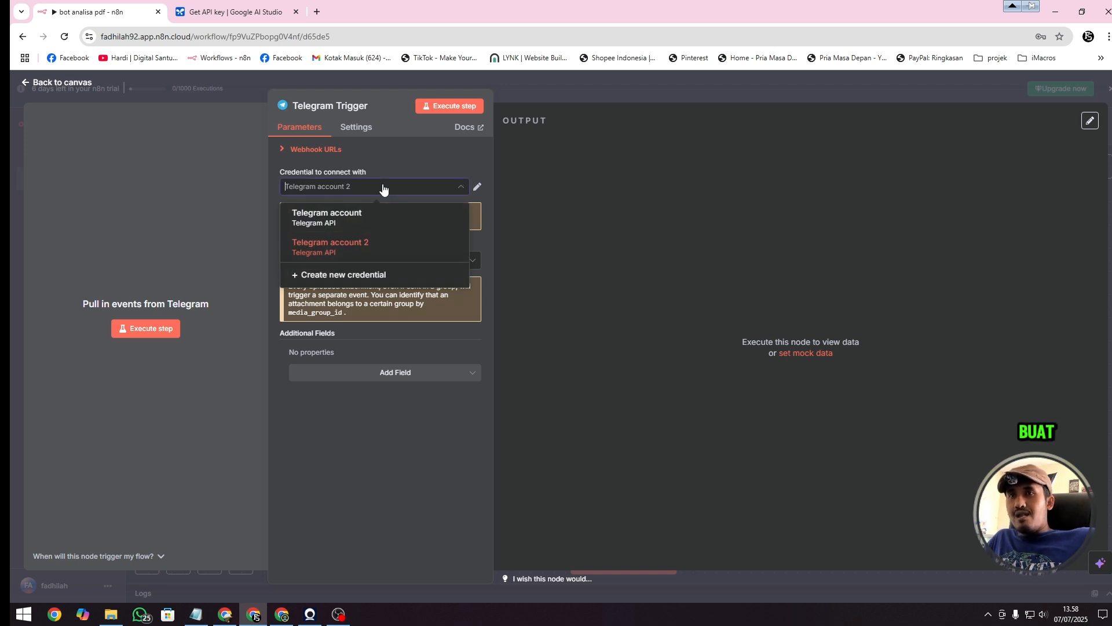
left_click(375, 248)
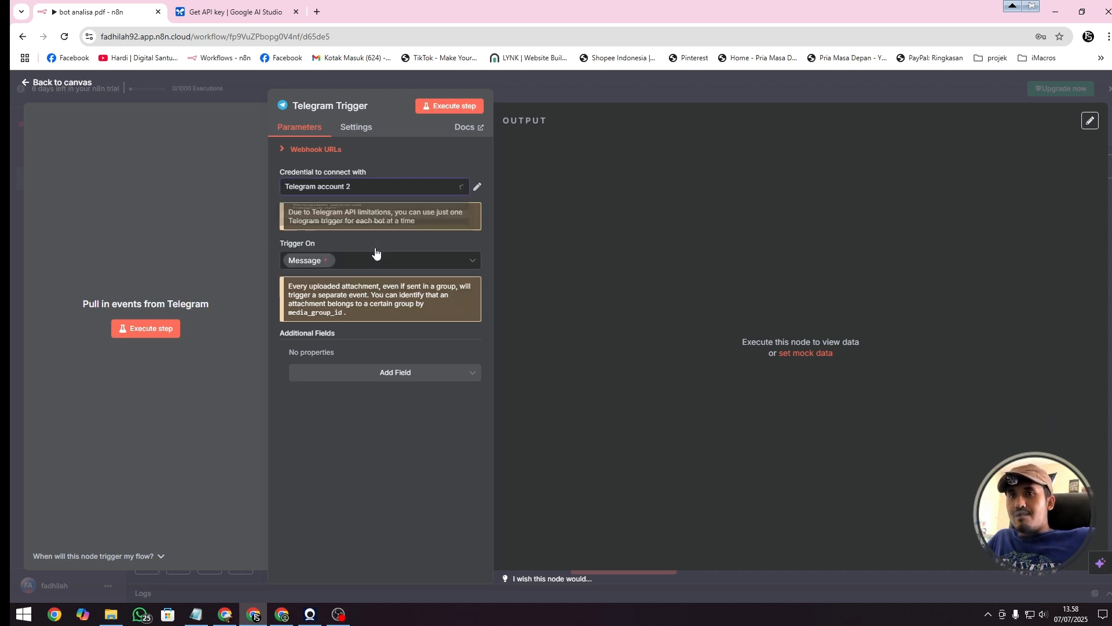
Start a new Telegram API credential for the trigger and open the BotFather chat in Telegram.
left_click(440, 191)
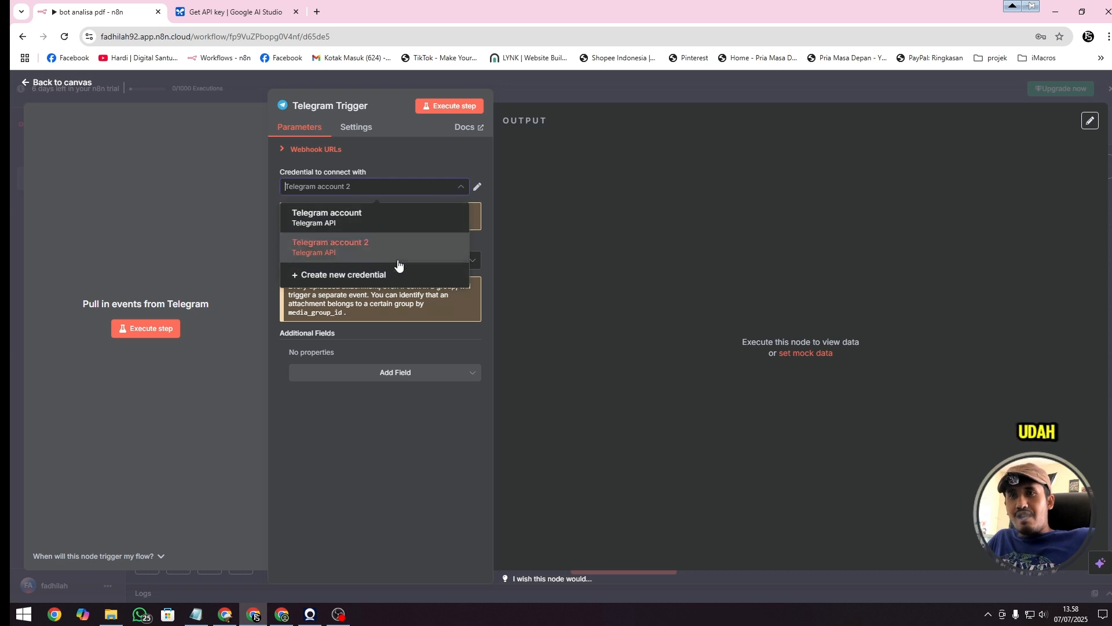
left_click(373, 276)
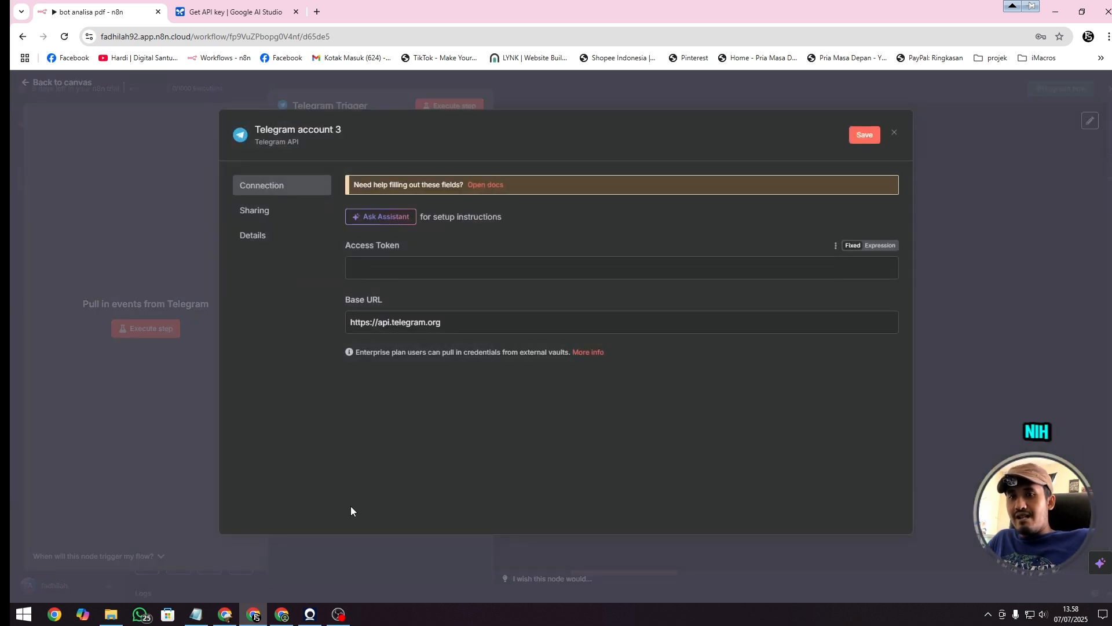
left_click(282, 615)
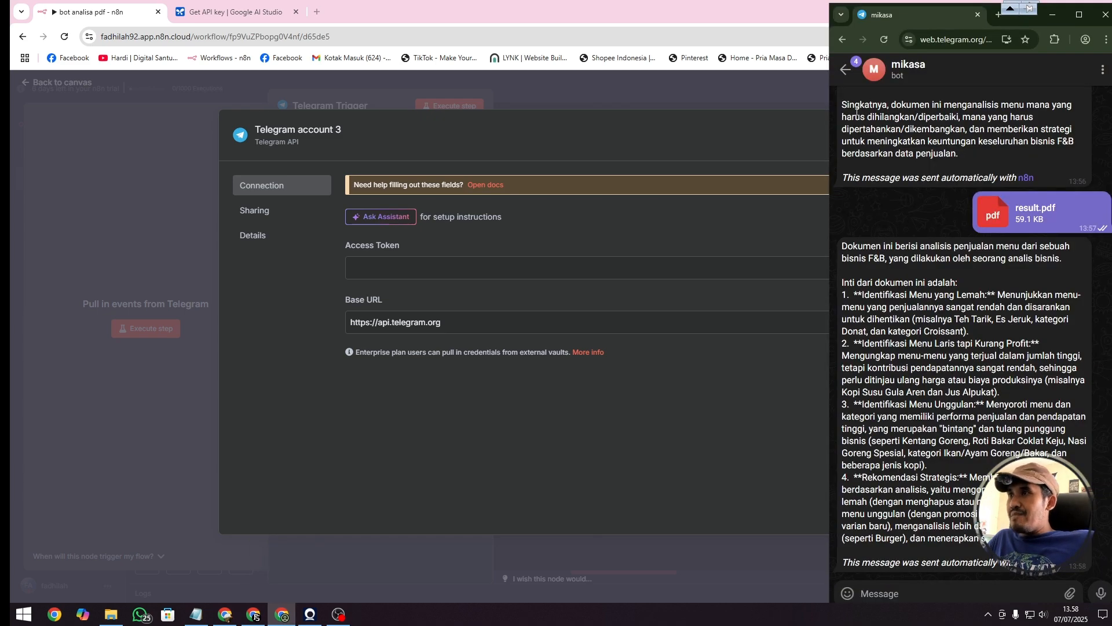
left_click(847, 70)
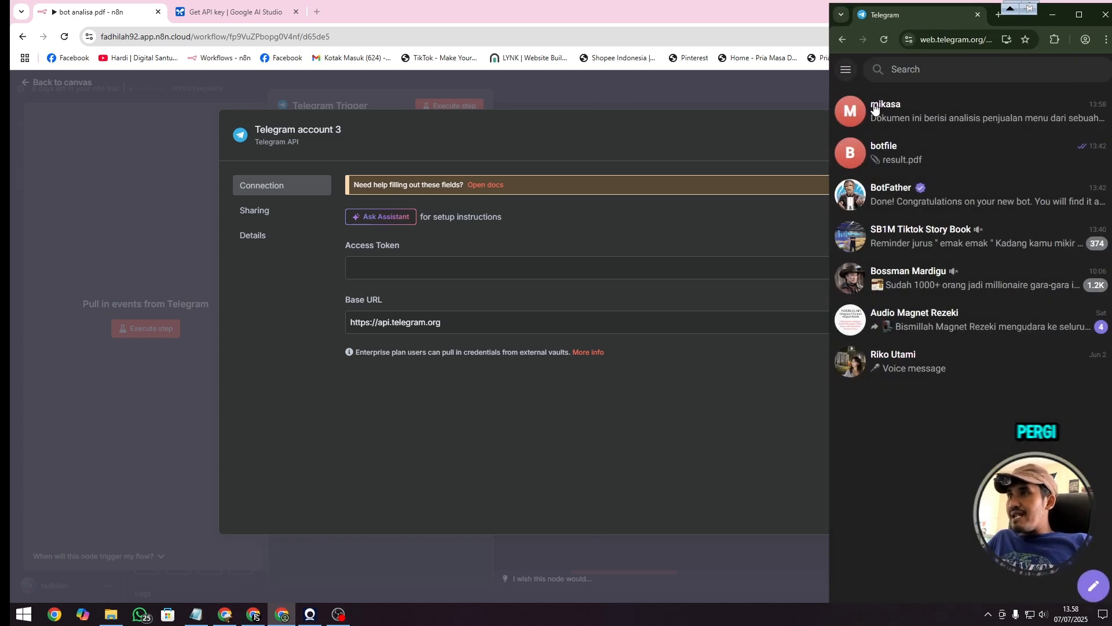
left_click(888, 203)
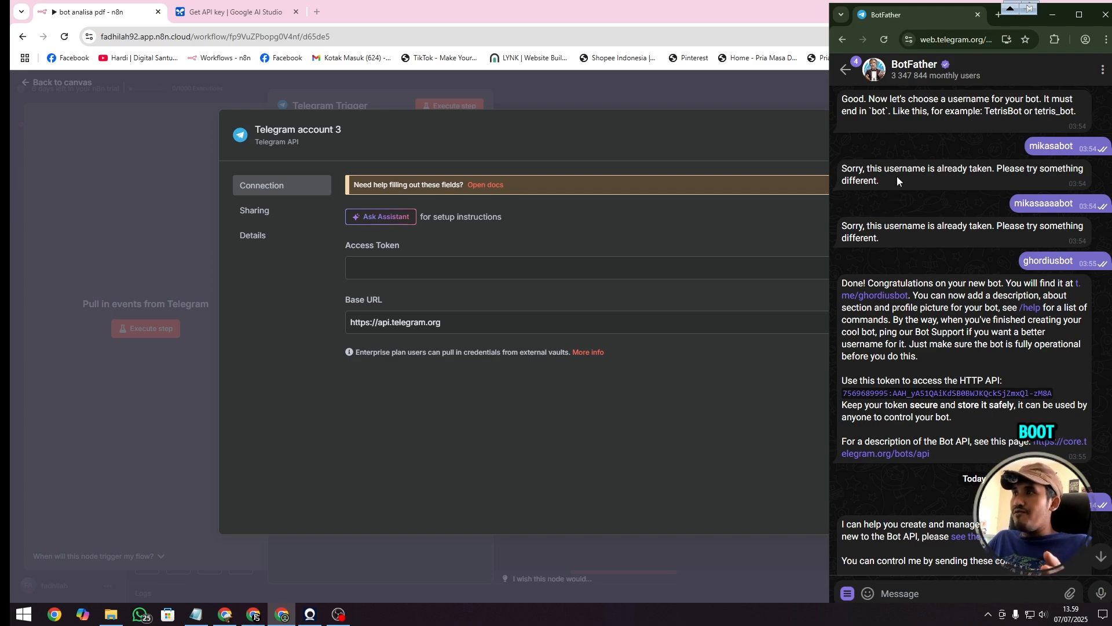
Review BotFather's command list and the /newbot conversation that sets the bot's name and username.
scroll(950, 198, "up", 7)
scroll(949, 199, "down", 15)
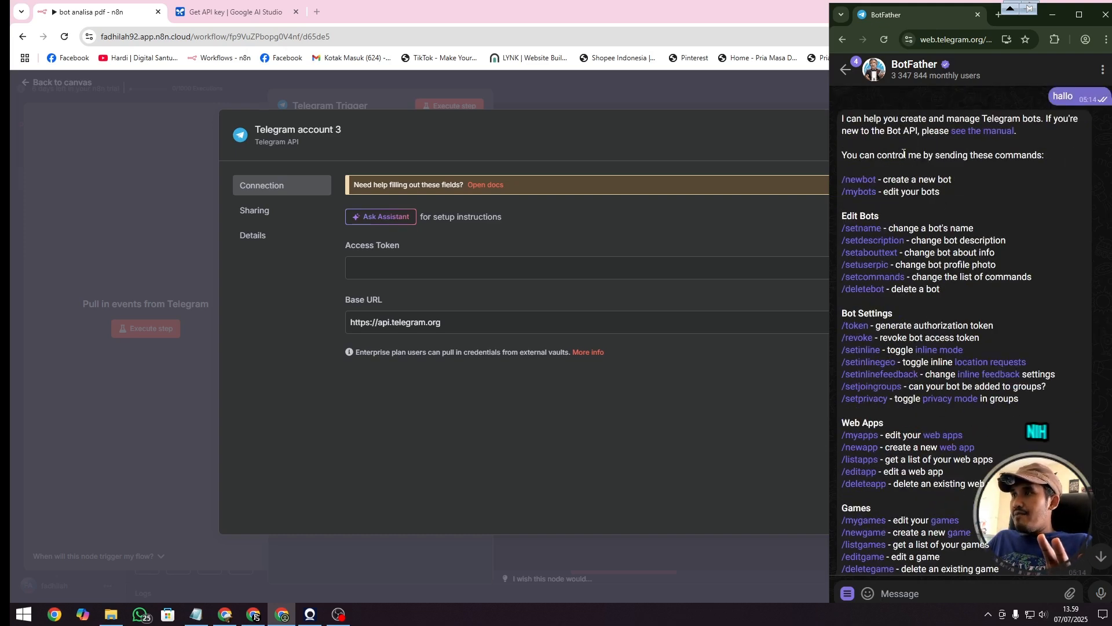
scroll(890, 152, "up", 1)
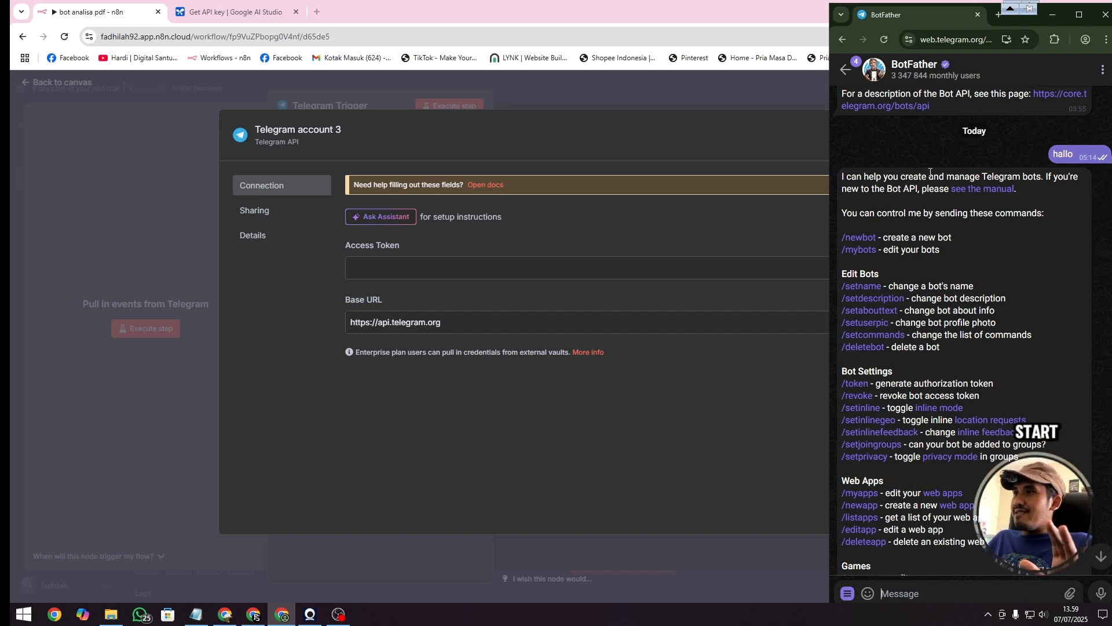
scroll(905, 184, "down", 2)
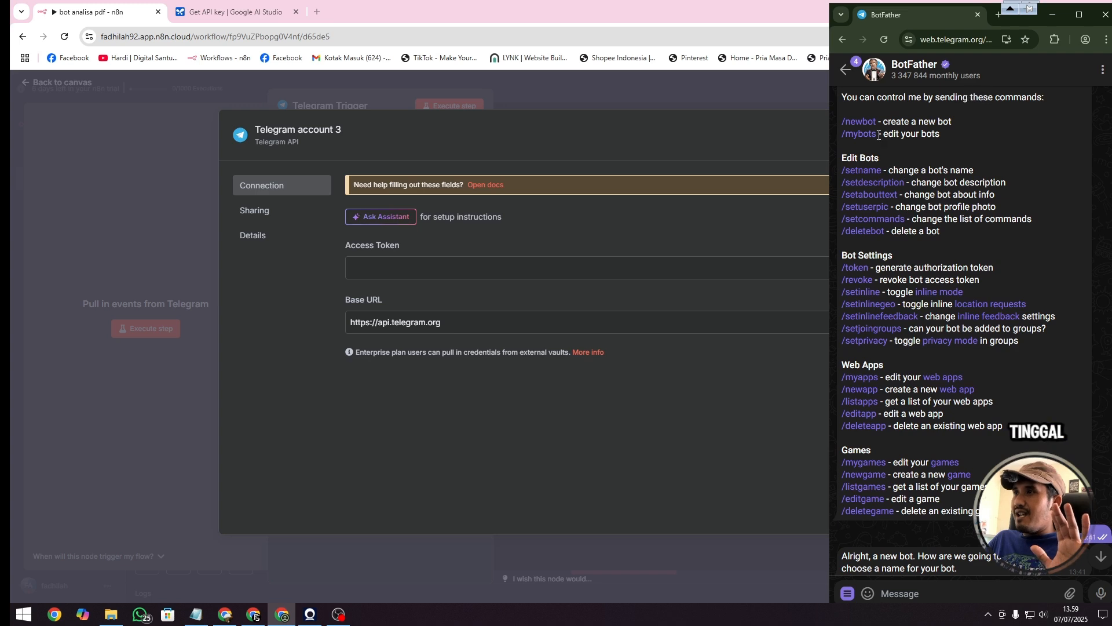
scroll(868, 136, "down", 6)
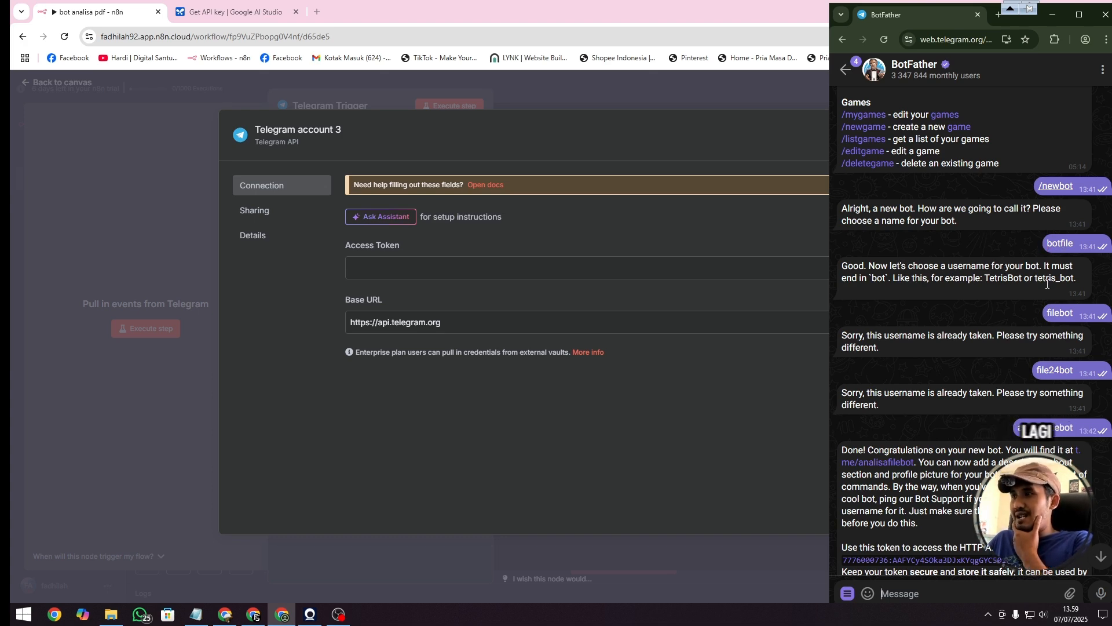
scroll(1043, 278, "down", 1)
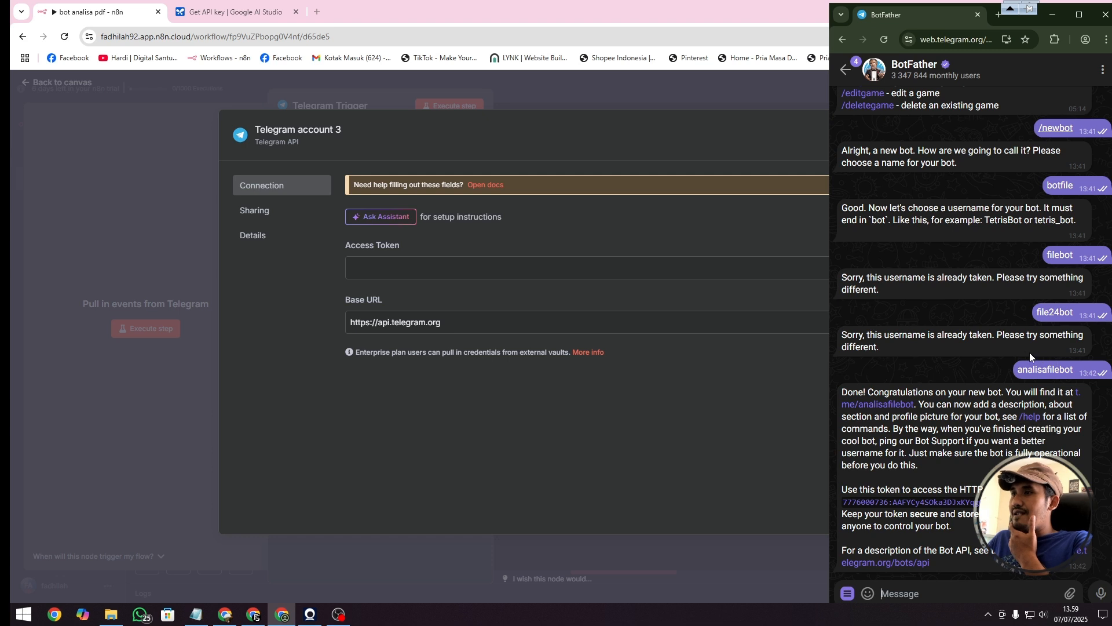
Copy the analisafilebot token from BotFather, paste it into the new credential's Access Token, and close the credential without saving.
left_click(897, 507)
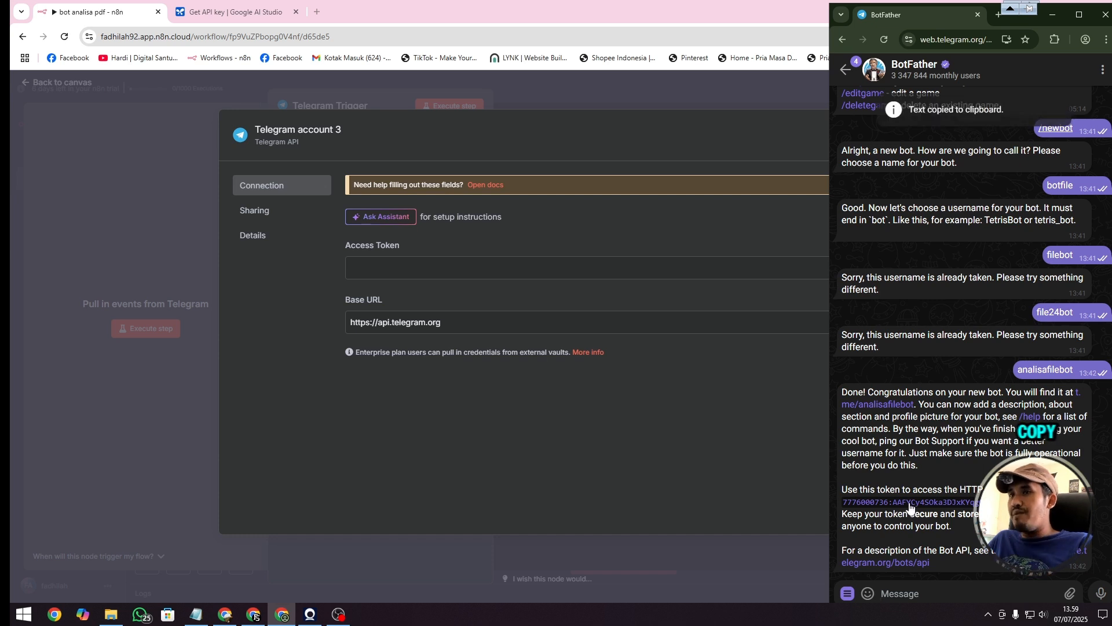
left_click(394, 268)
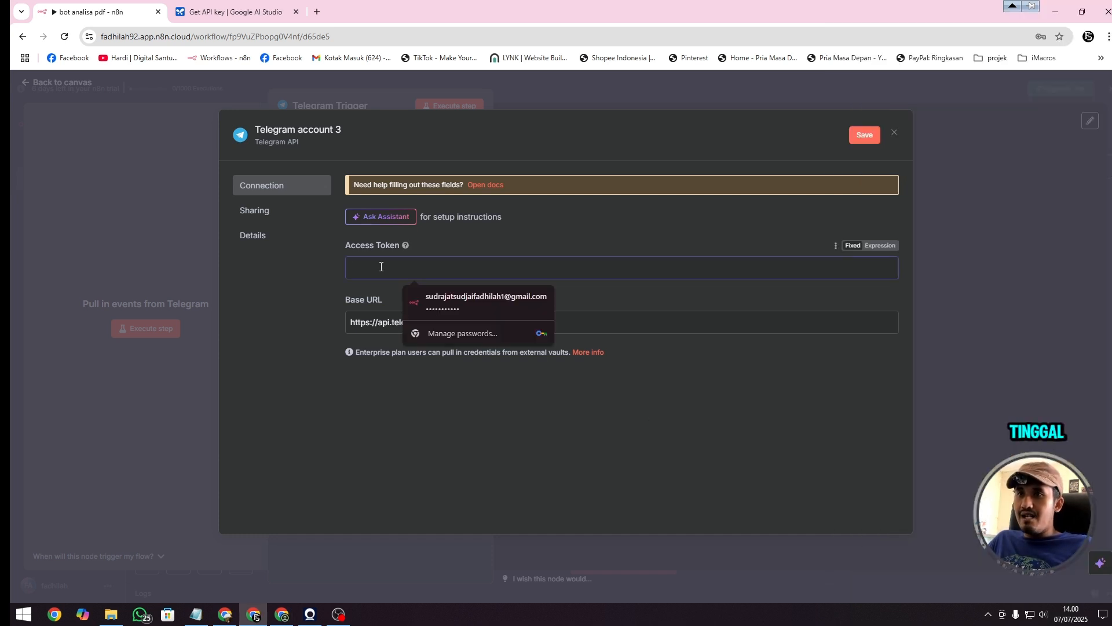
key("ctrl+v")
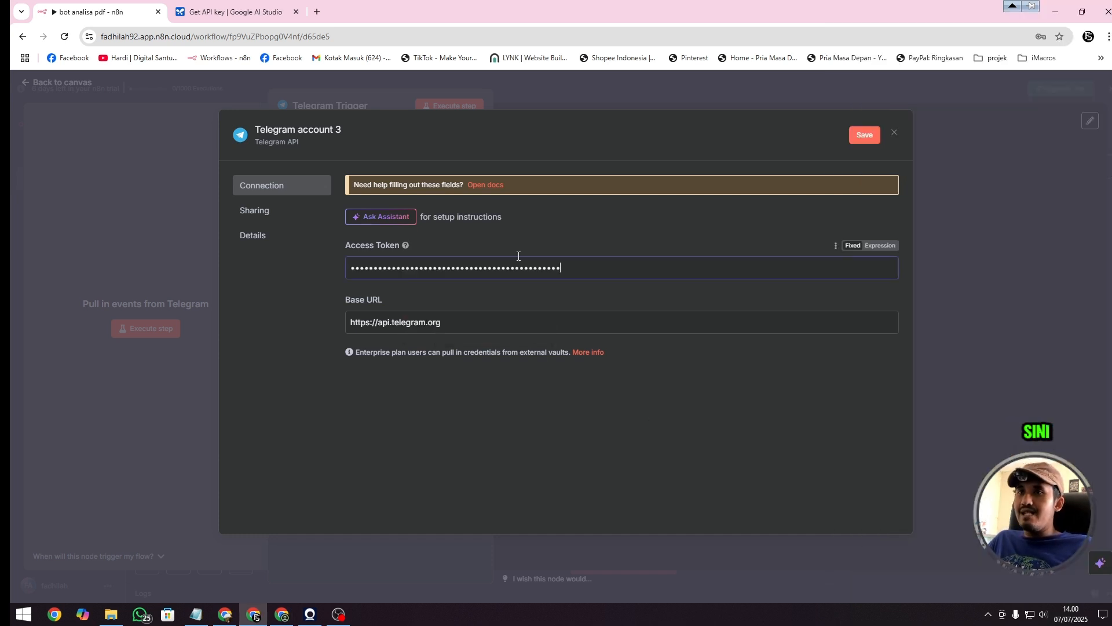
left_click(895, 132)
left_click(600, 366)
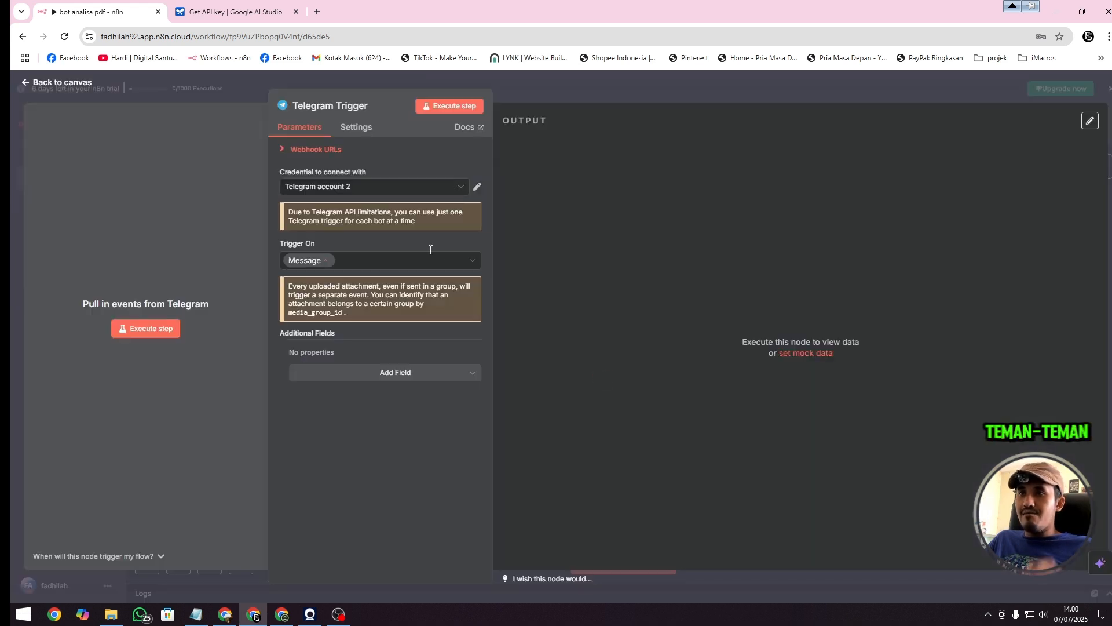
Choose Telegram account 2 as the trigger's credential and reposition the Telegram Trigger node further left on the canvas.
left_click(373, 187)
left_click(367, 248)
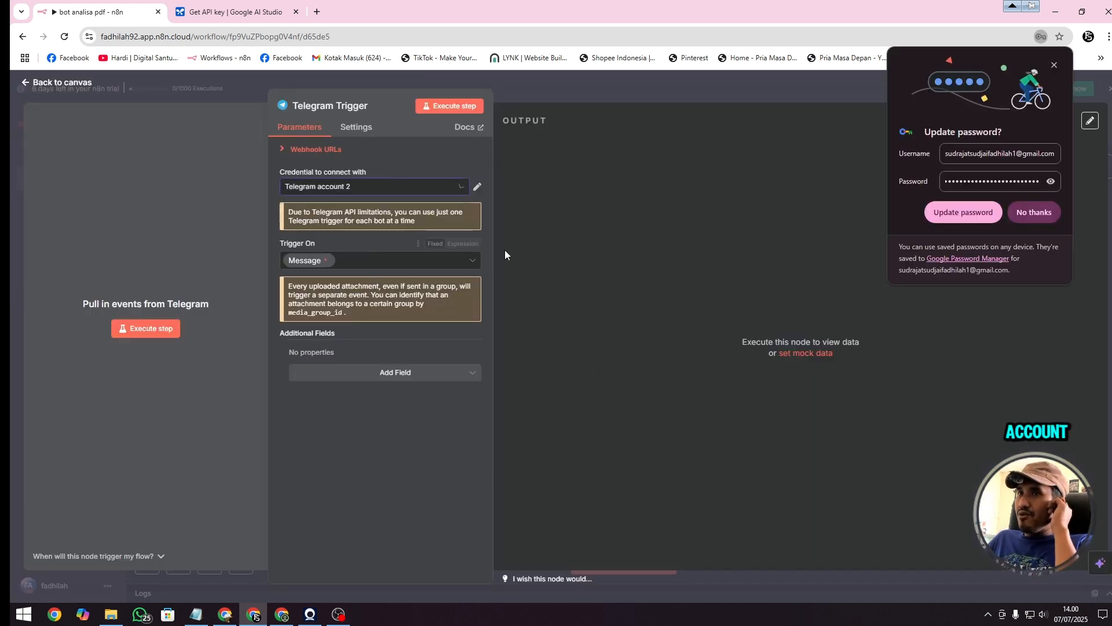
left_click(1035, 212)
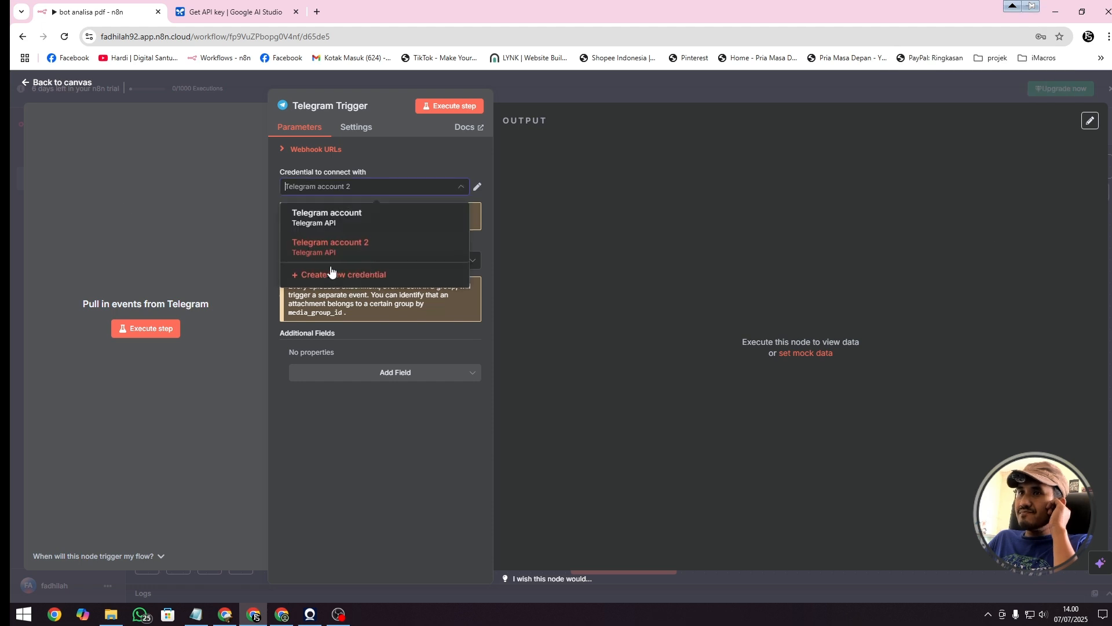
left_click(73, 84)
left_click_drag(637, 363, 440, 339)
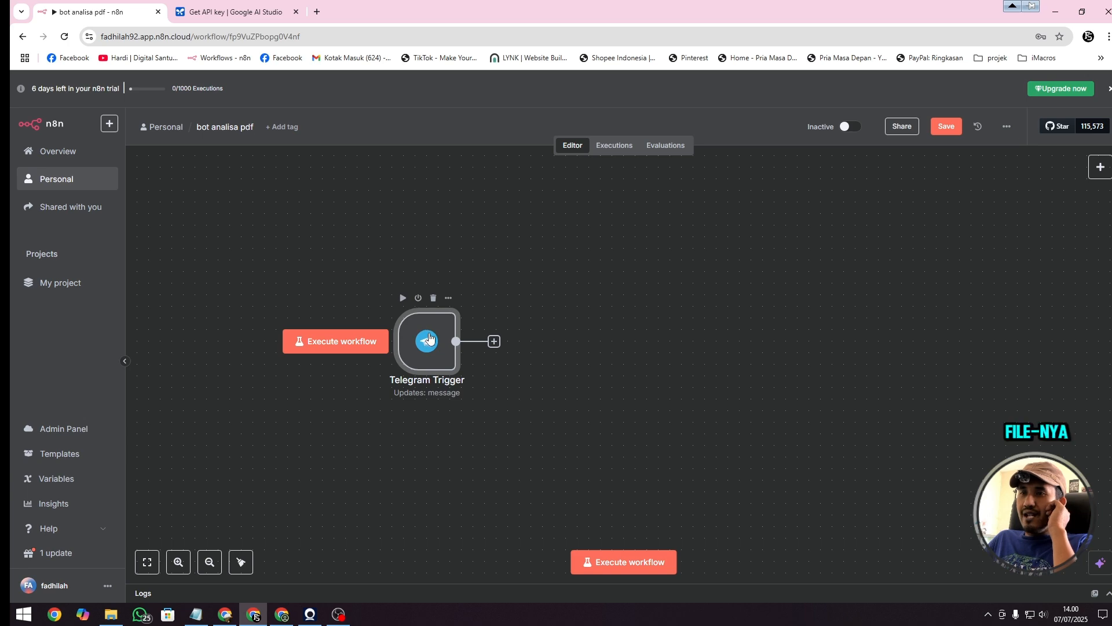
Execute the workflow and send result.pdf from the Downloads folder to the botfile chat in Telegram.
left_click(330, 340)
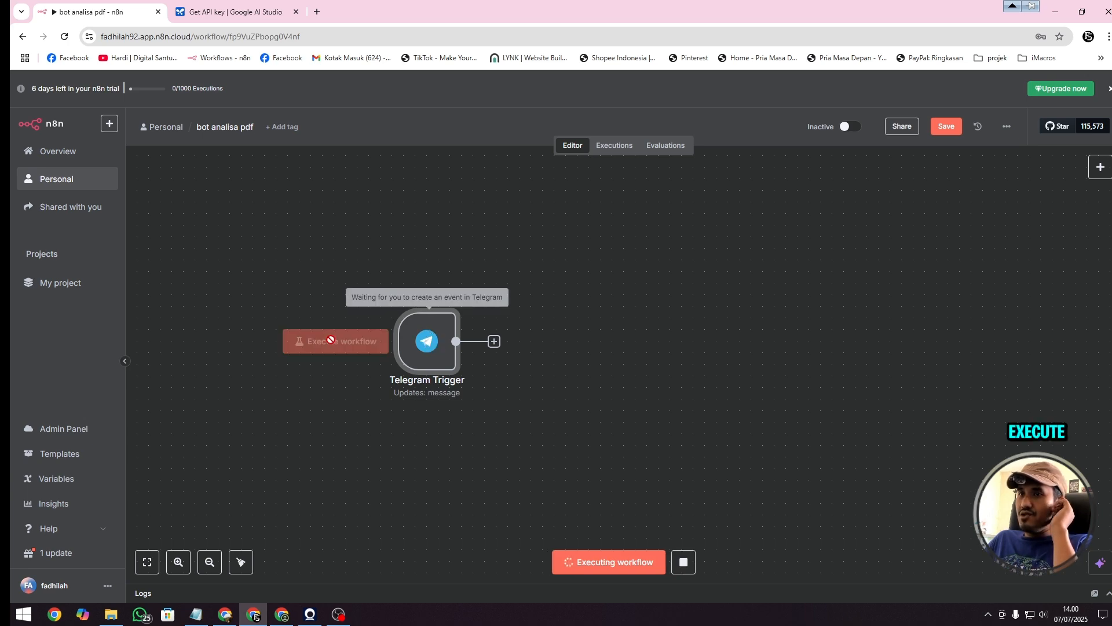
left_click(282, 615)
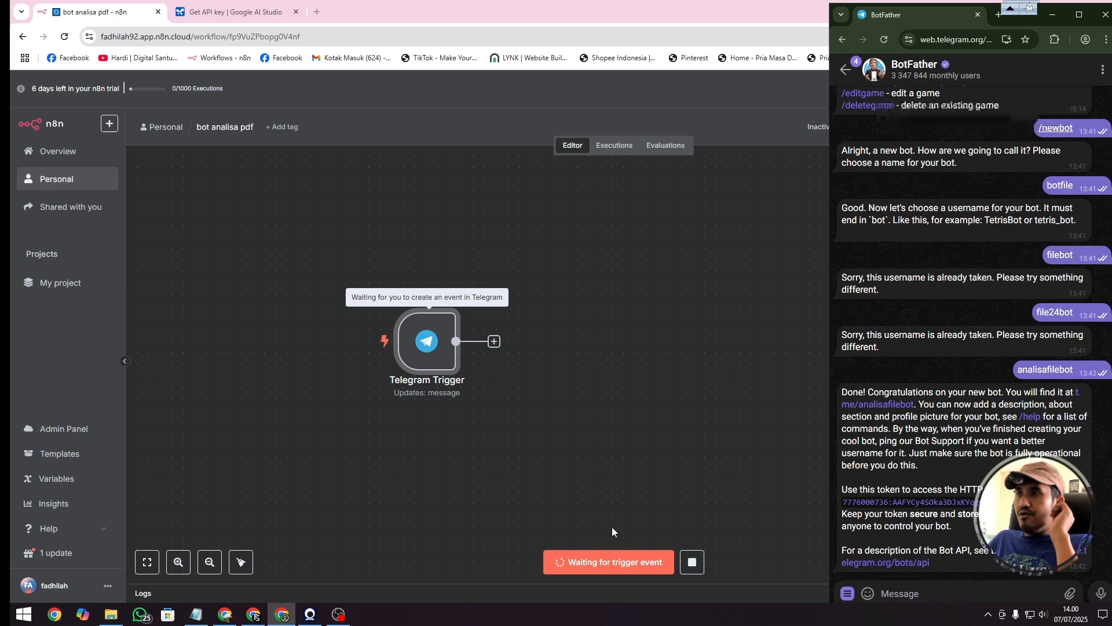
left_click(888, 404)
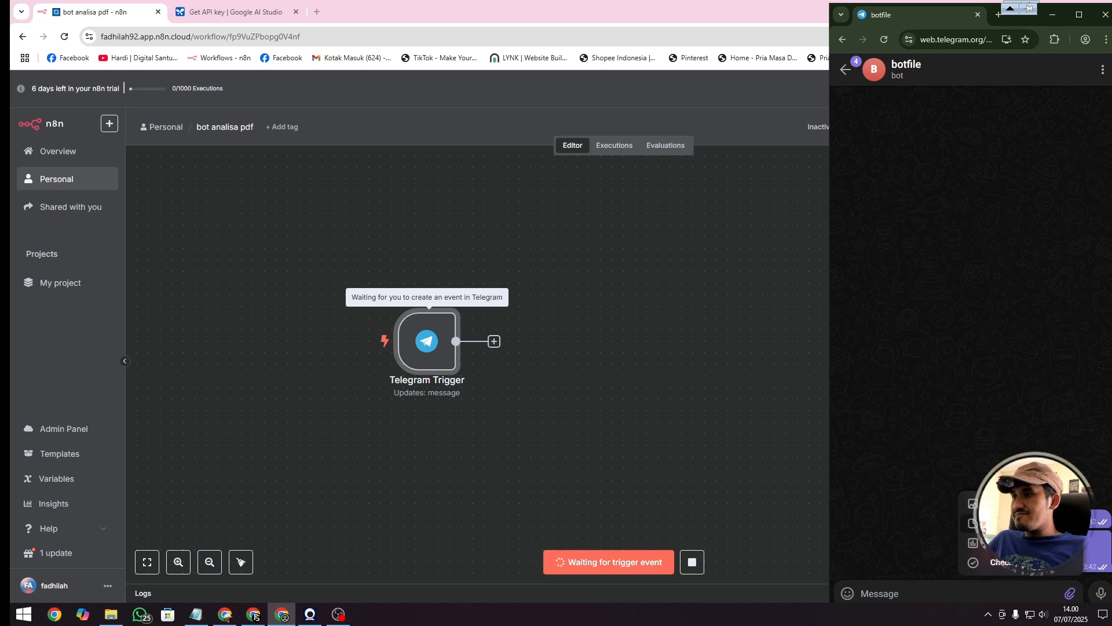
left_click(1068, 594)
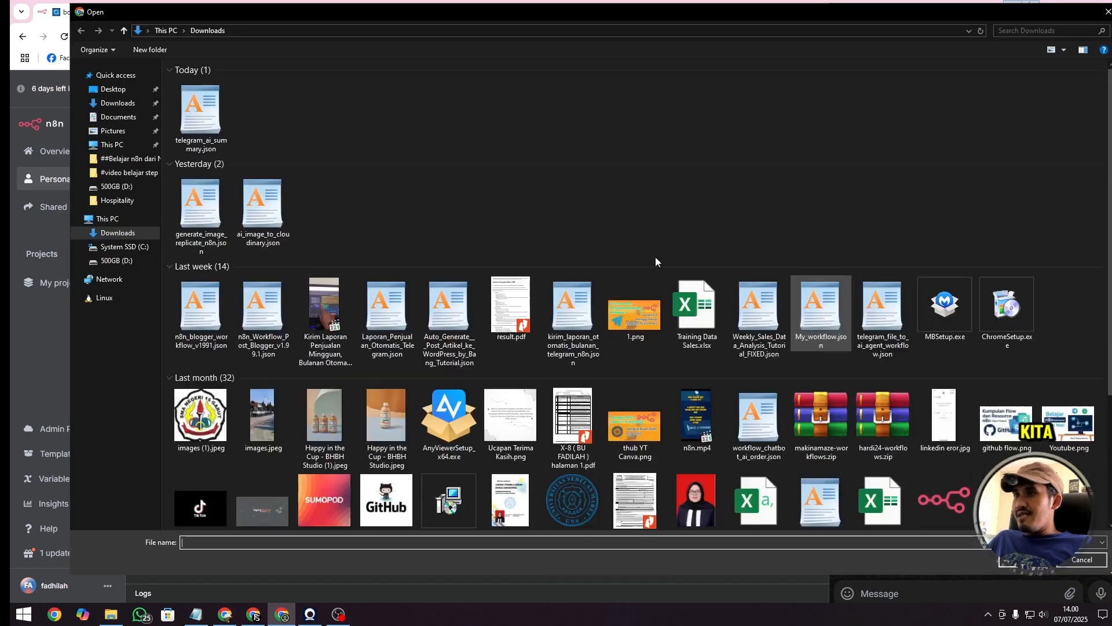
double_click(511, 306)
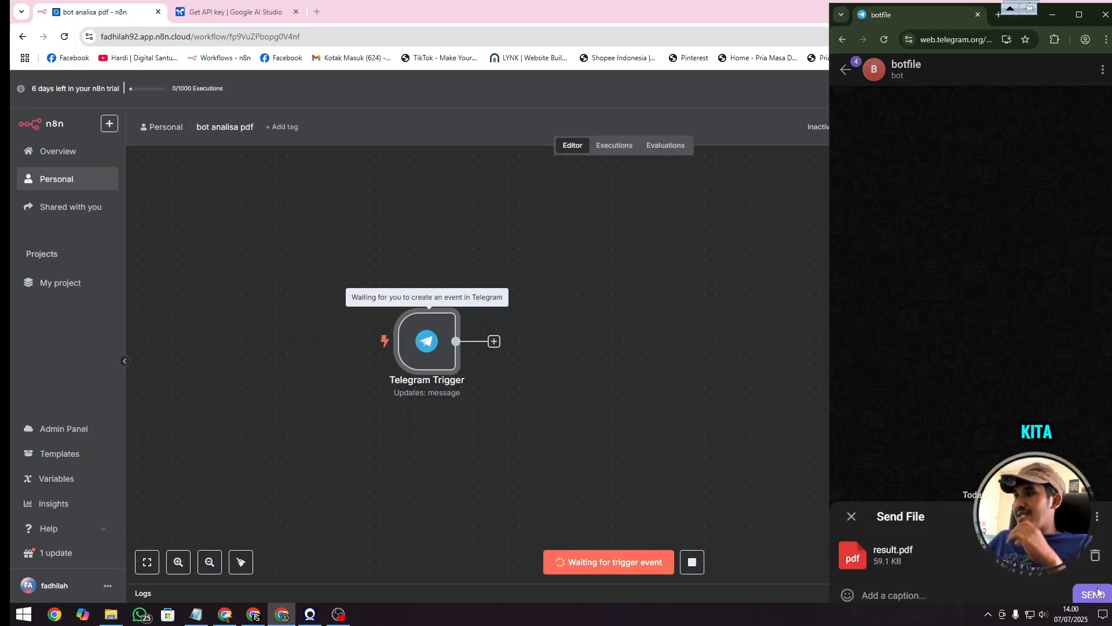
key("Return")
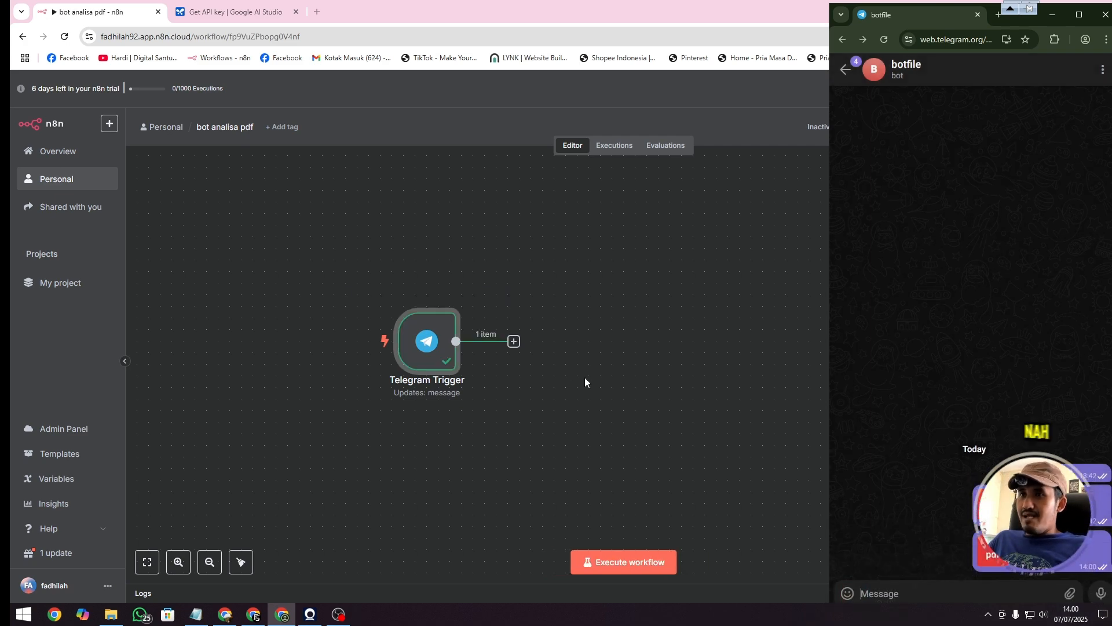
Pin the Telegram Trigger's output data, check its document fields, and return to the canvas.
left_click(585, 377)
double_click(435, 354)
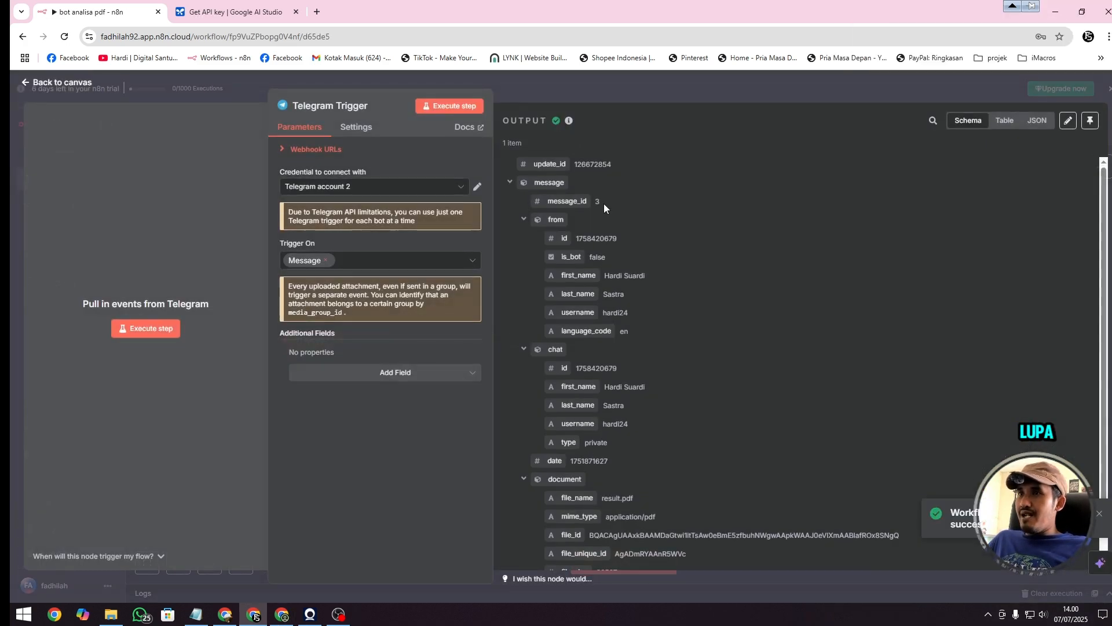
left_click(1090, 121)
scroll(741, 339, "down", 2)
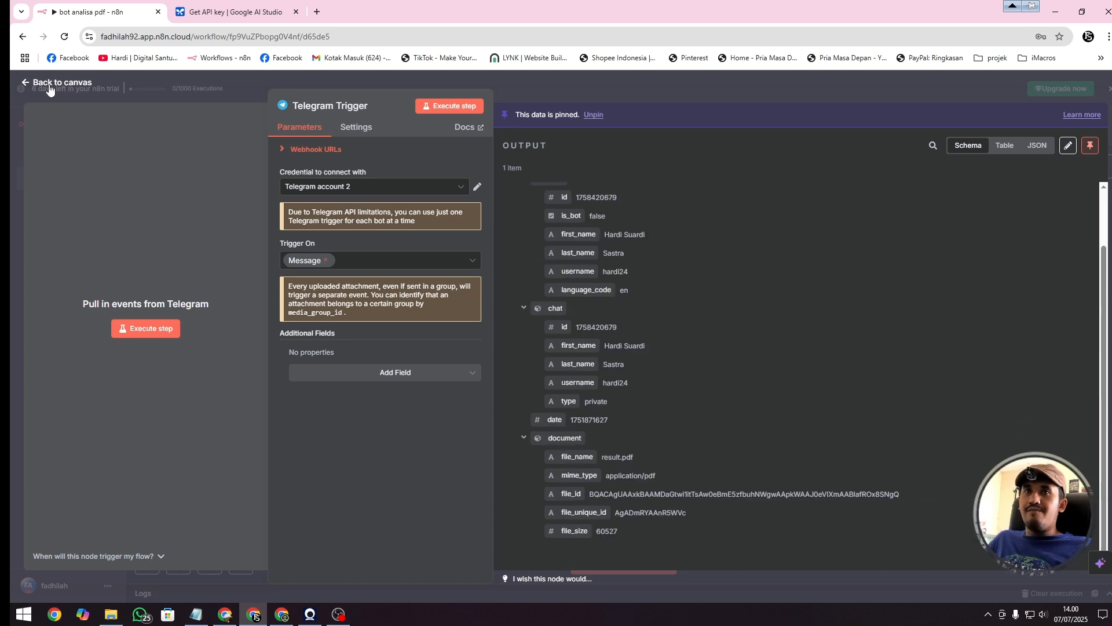
left_click(25, 83)
Add a Telegram node with the Get a file action after the Telegram Trigger.
left_click(1100, 167)
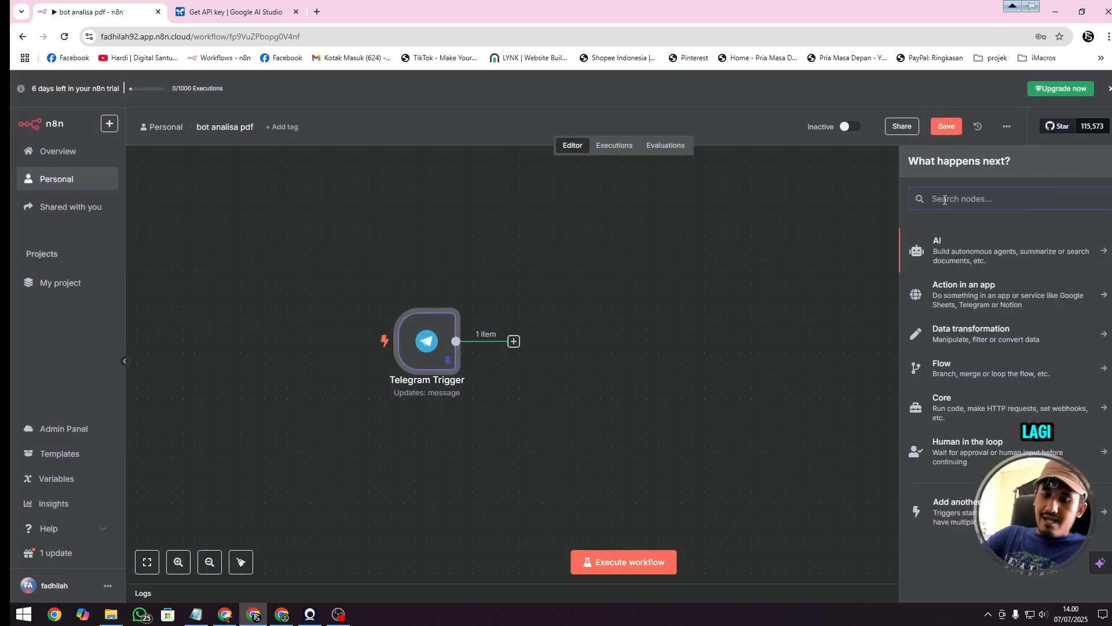
type("telegram")
left_click(962, 244)
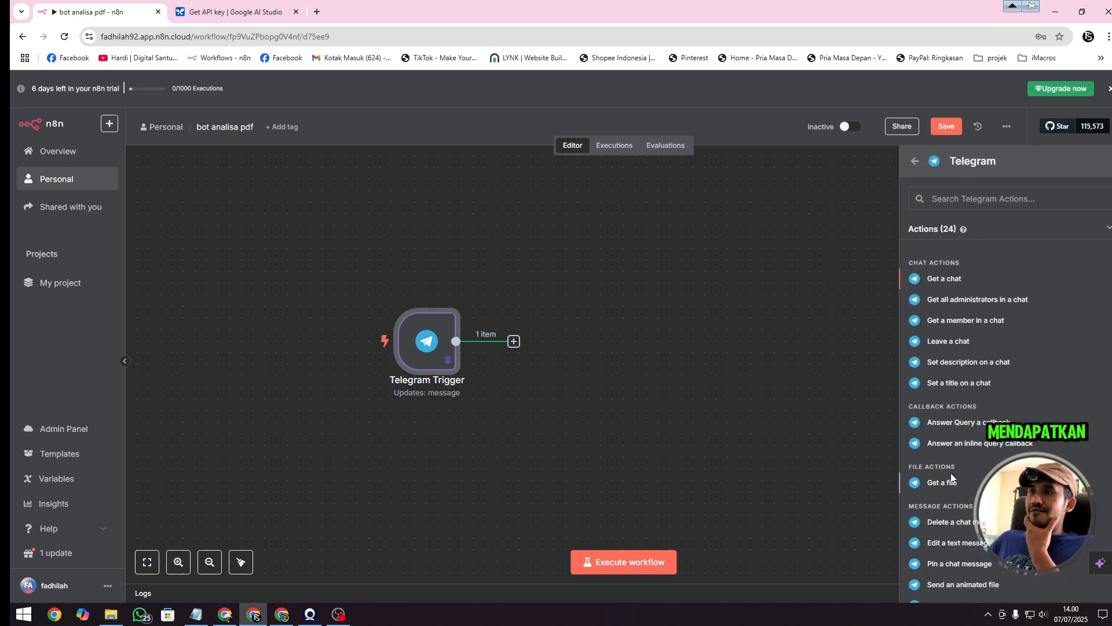
left_click(953, 485)
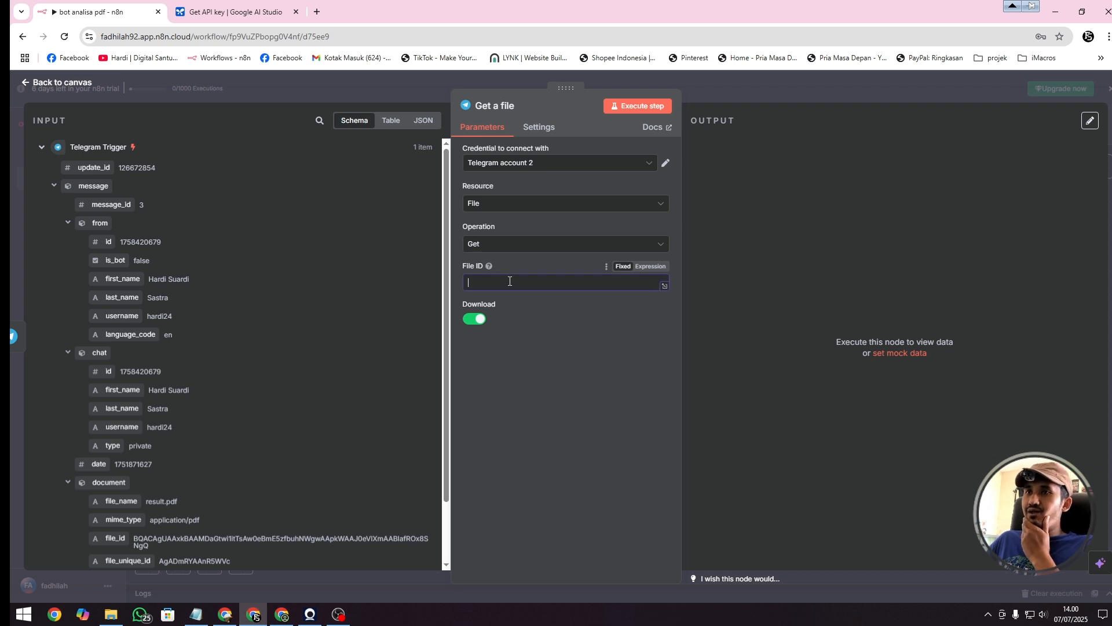
Map the trigger document's file_id to Get a file's File ID, execute the step, and return to the canvas.
scroll(287, 290, "down", 2)
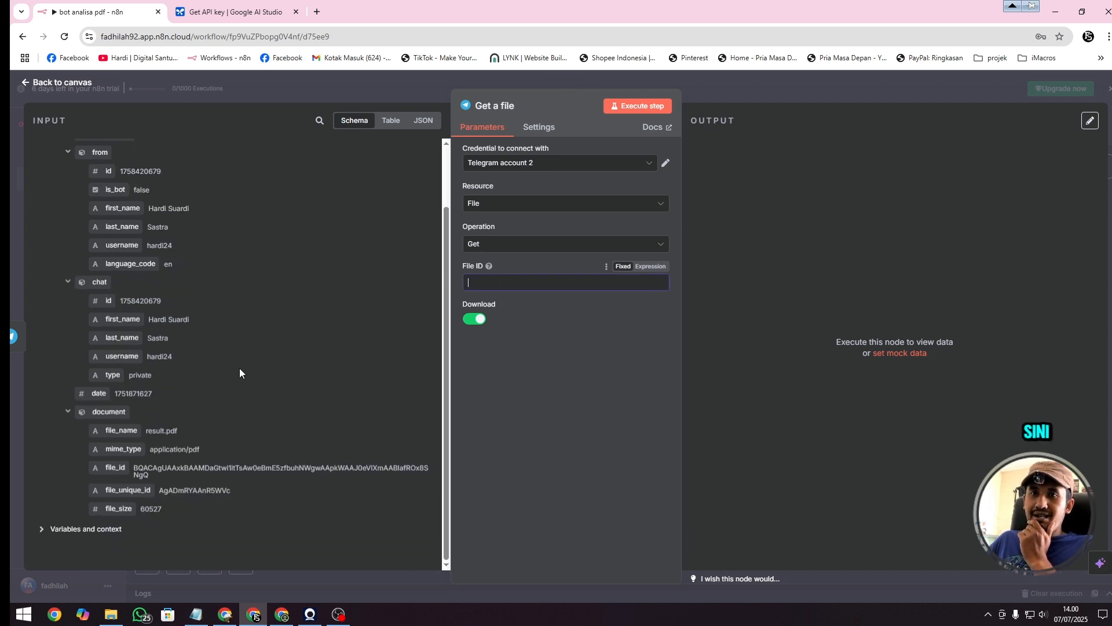
left_click_drag(106, 470, 510, 283)
left_click(485, 353)
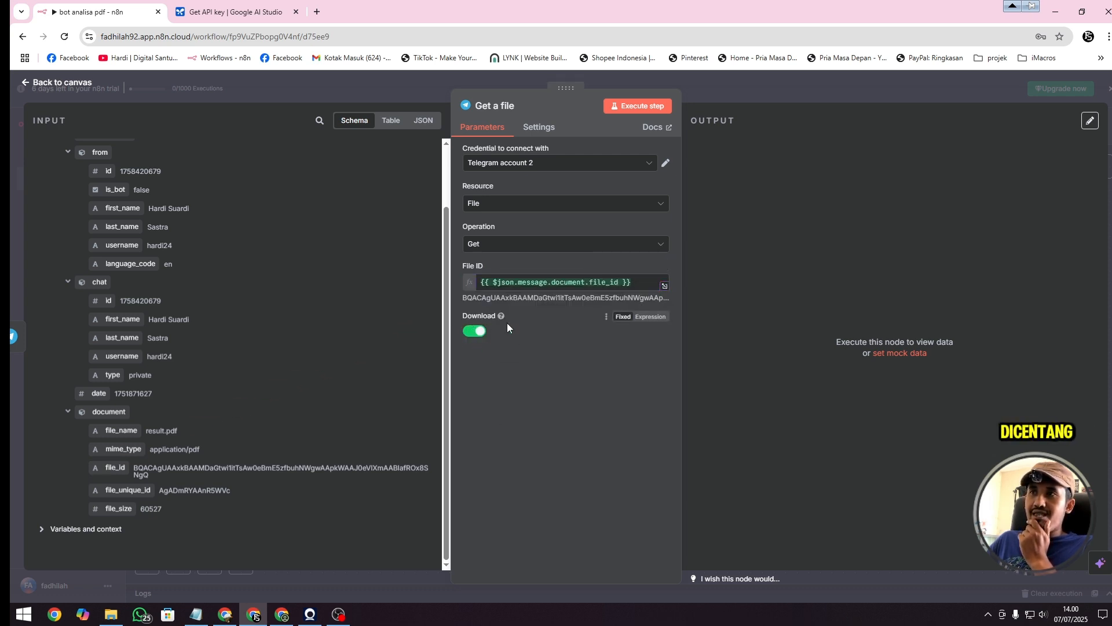
left_click(638, 106)
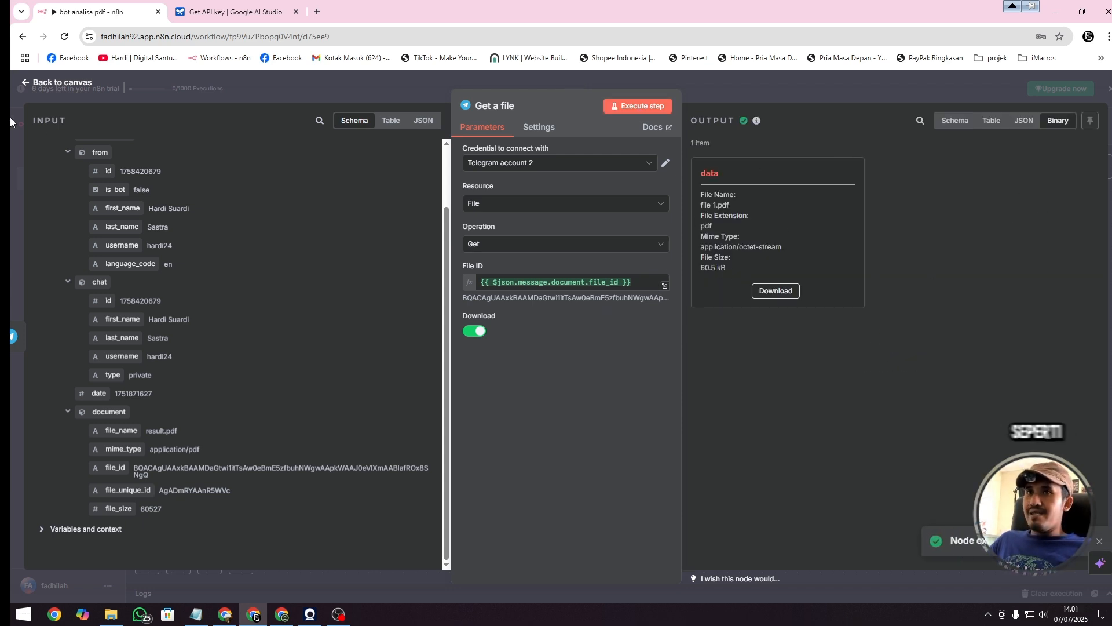
left_click(60, 83)
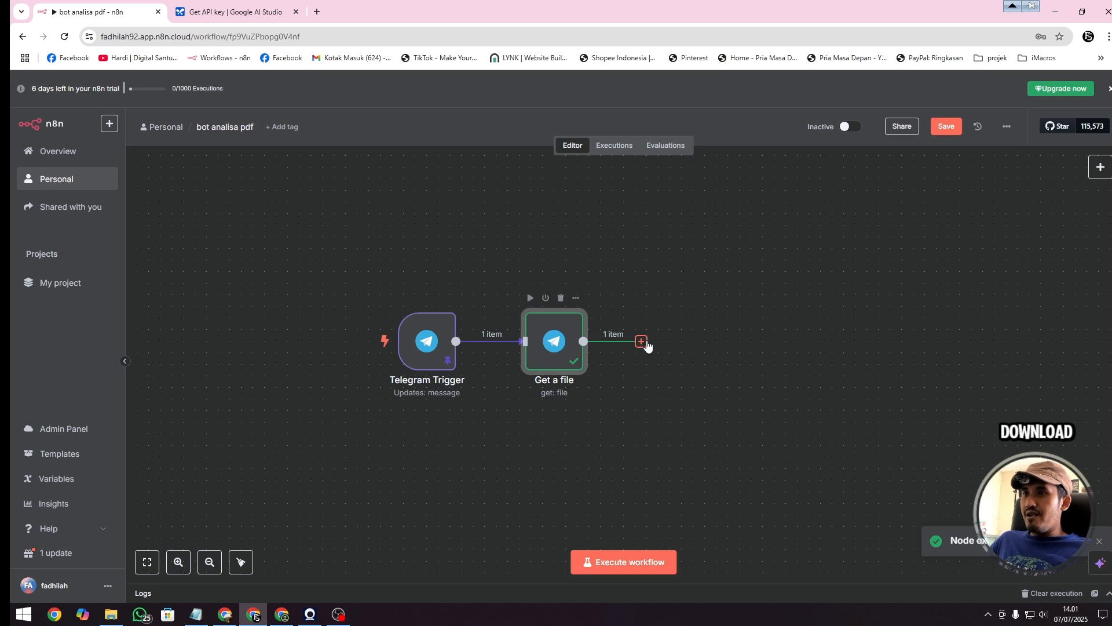
Add an HTTP Request node after Get a file and keep its method as GET.
left_click(641, 342)
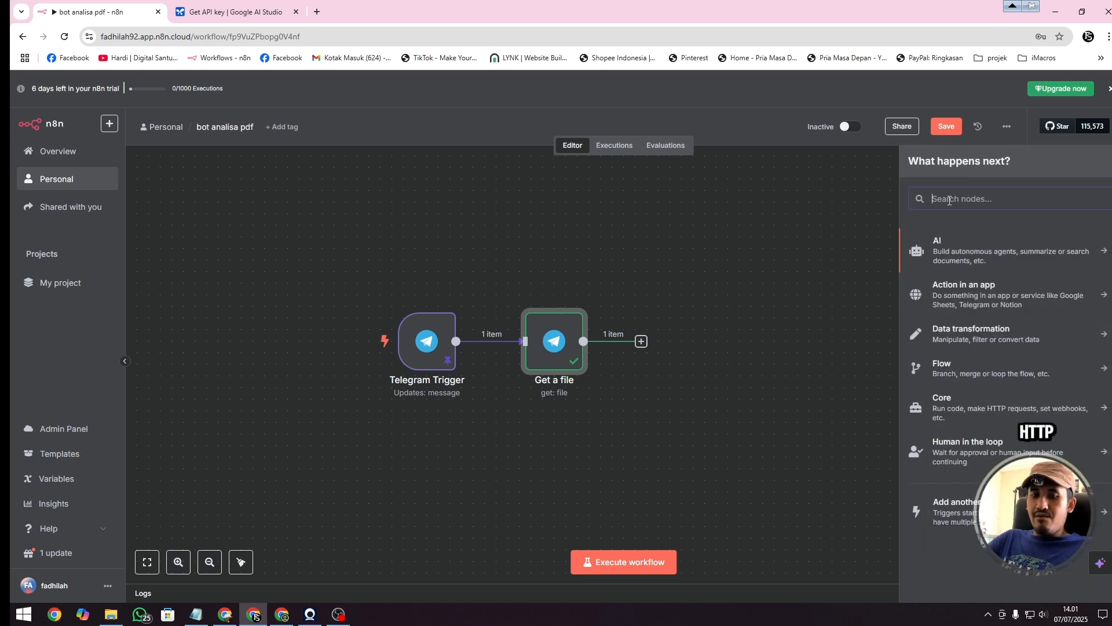
type("http")
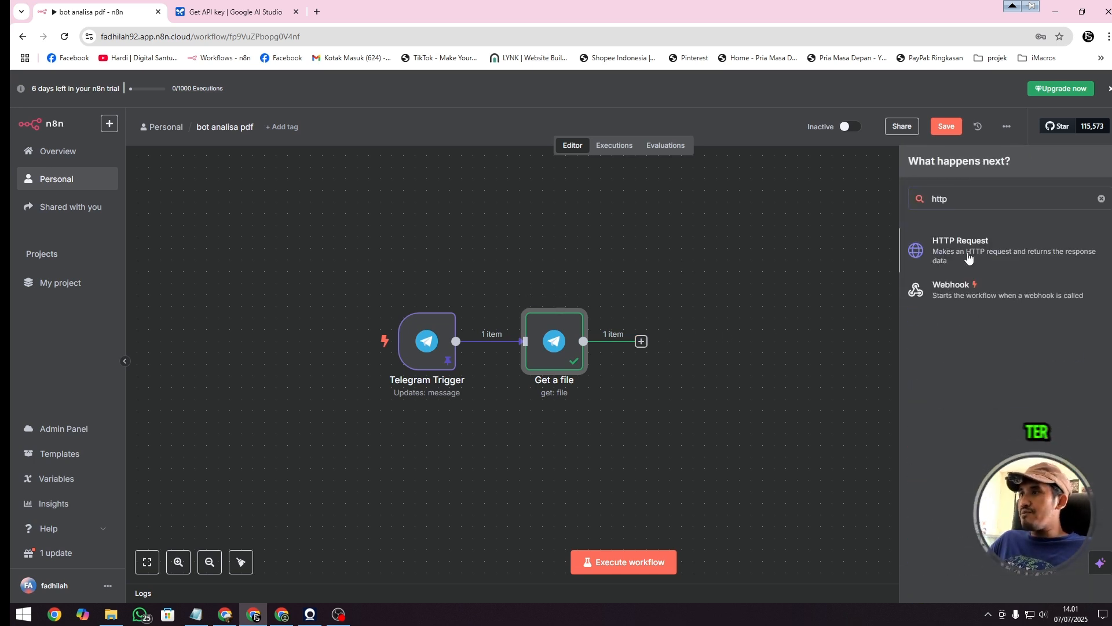
left_click(929, 252)
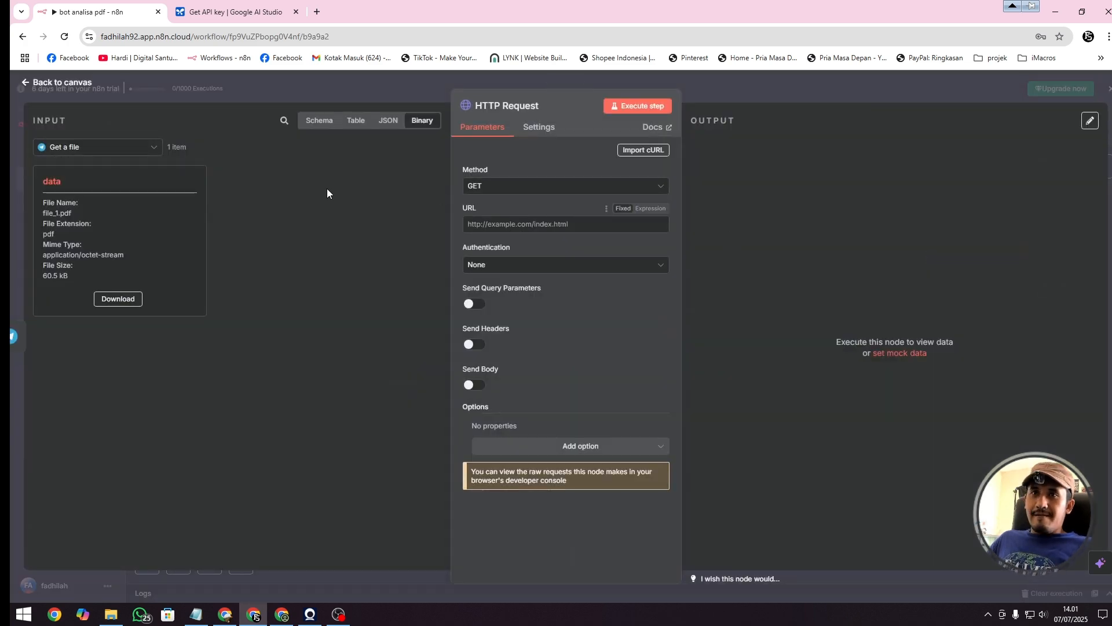
left_click(502, 187)
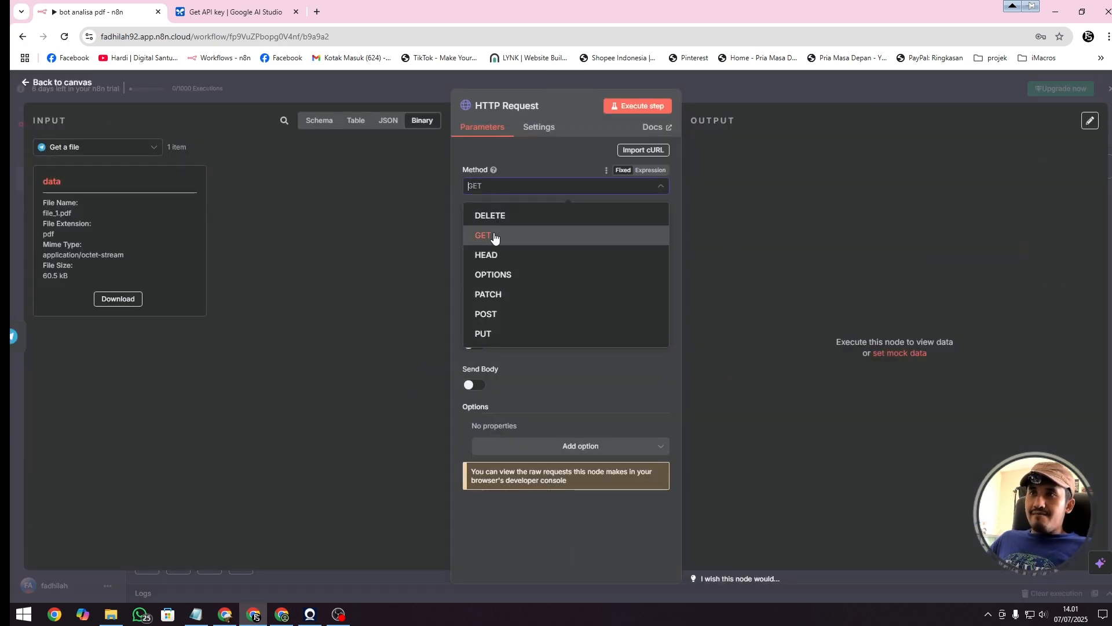
left_click(493, 235)
left_click(507, 226)
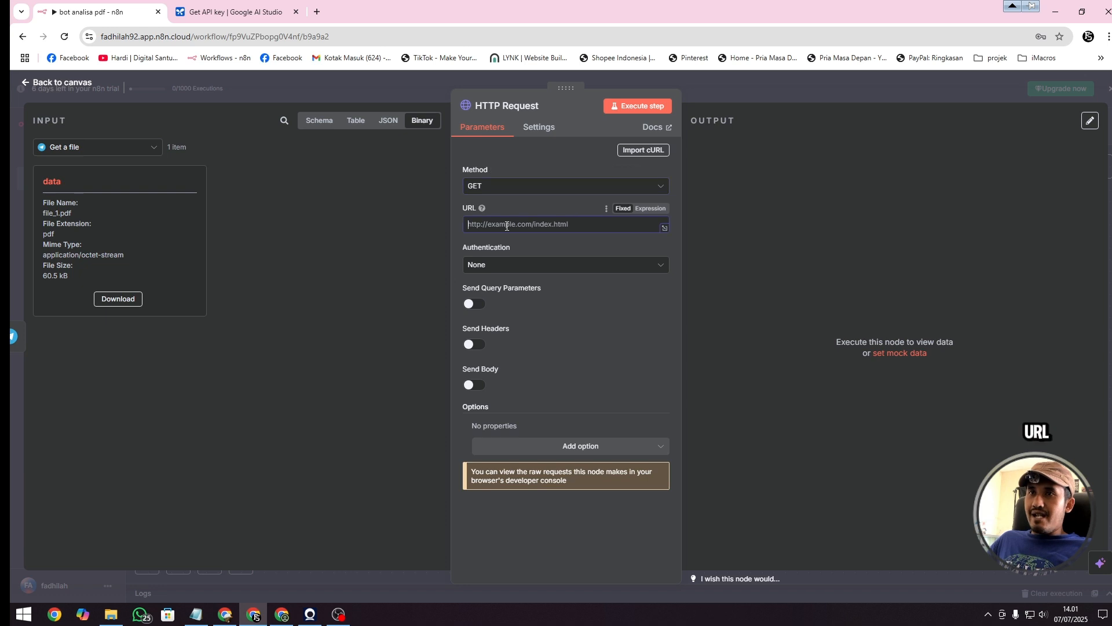
Copy the Telegram file URL with its bot token from Notepad and paste it as the HTTP Request's URL.
left_click(196, 614)
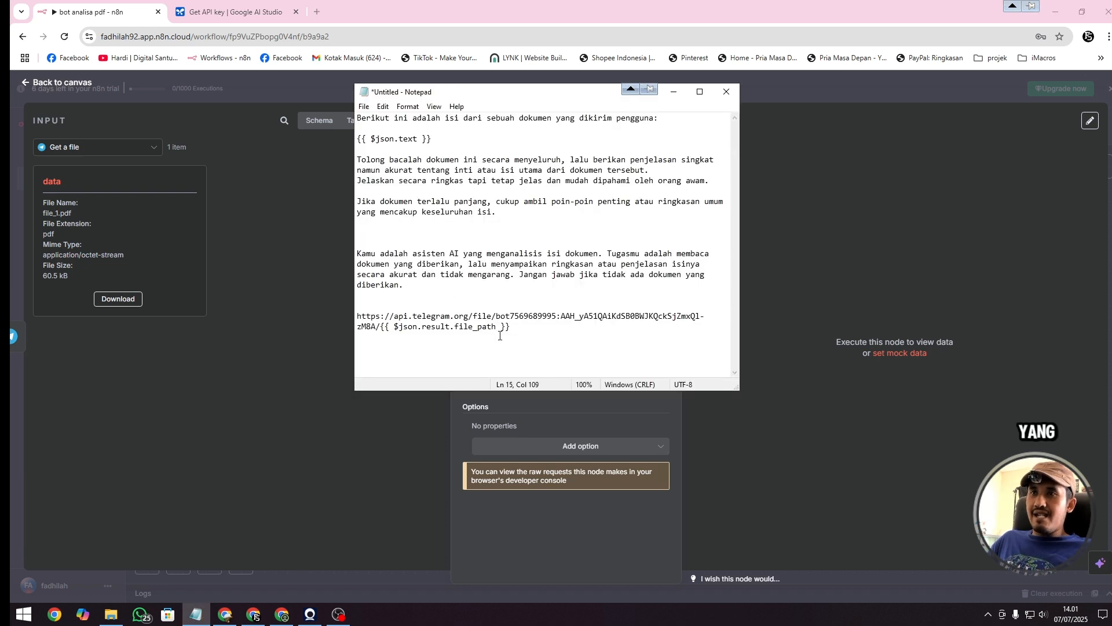
left_click_drag(522, 327, 358, 317)
key("ctrl+c")
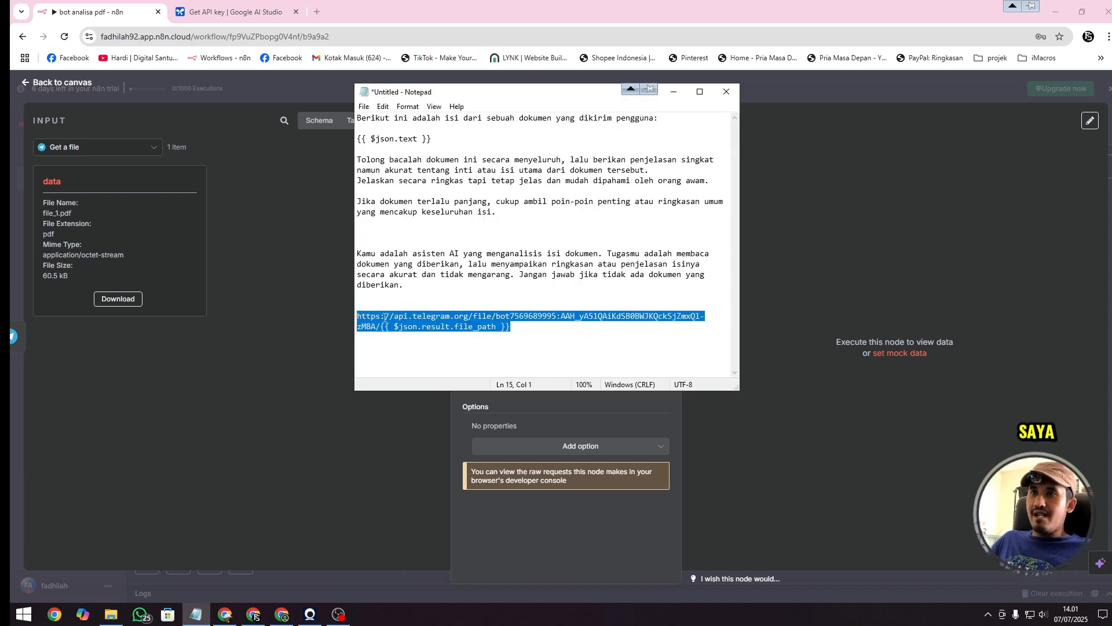
left_click(674, 92)
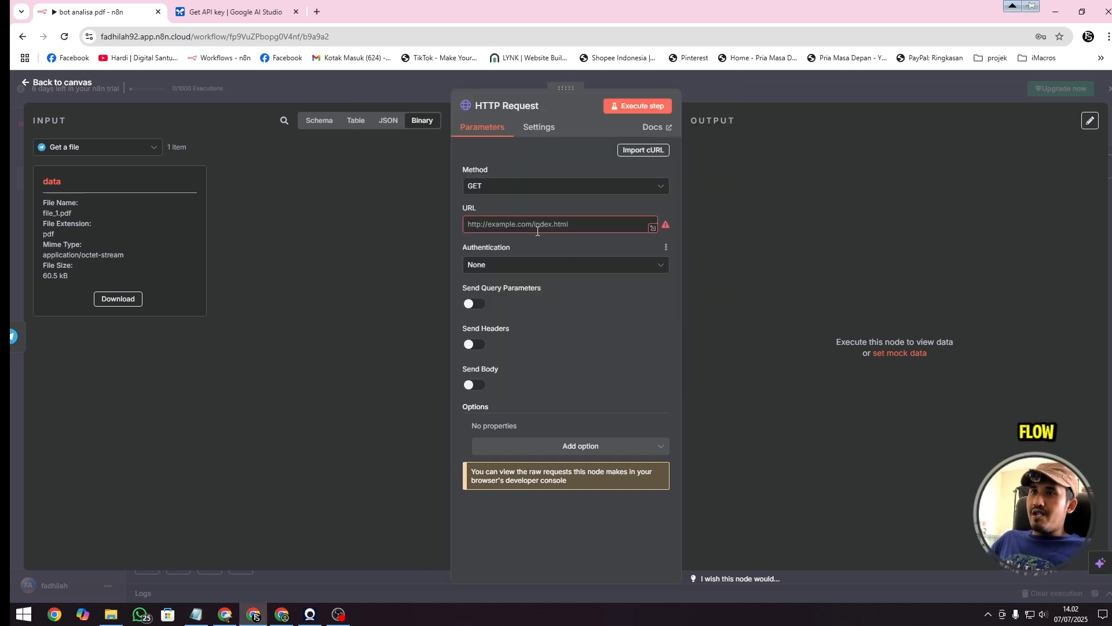
key("ctrl+v")
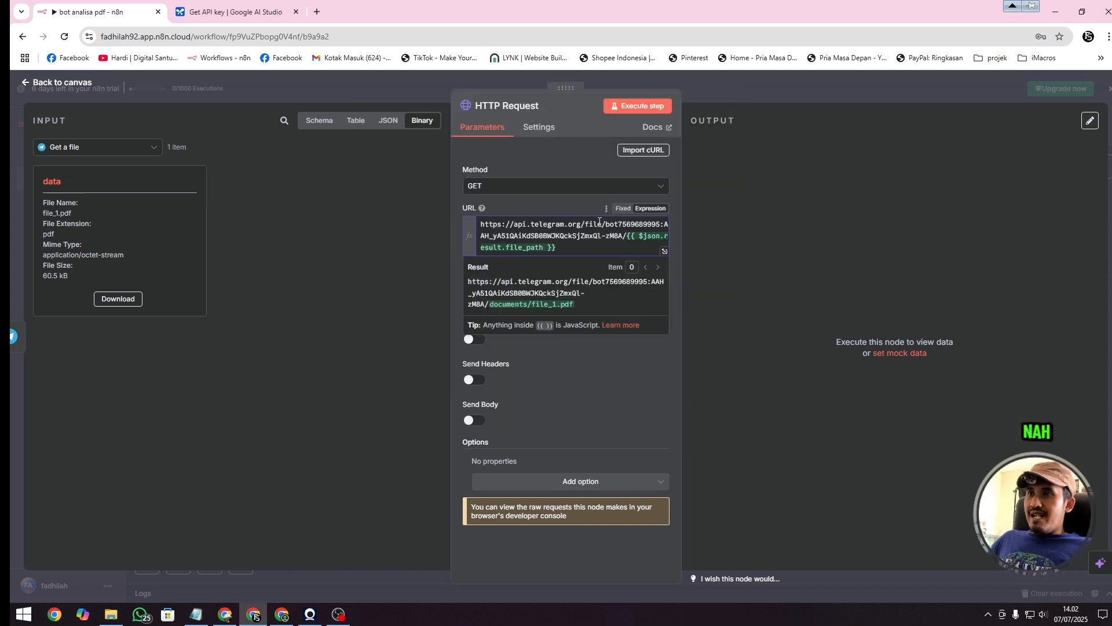
Copy the analisafilebot token from the BotFather chat and paste it over the bot token in the HTTP Request's URL.
mouse_move(617, 224)
left_mouse_down()
mouse_move(633, 224)
mouse_move(594, 231)
mouse_move(623, 232)
left_mouse_up()
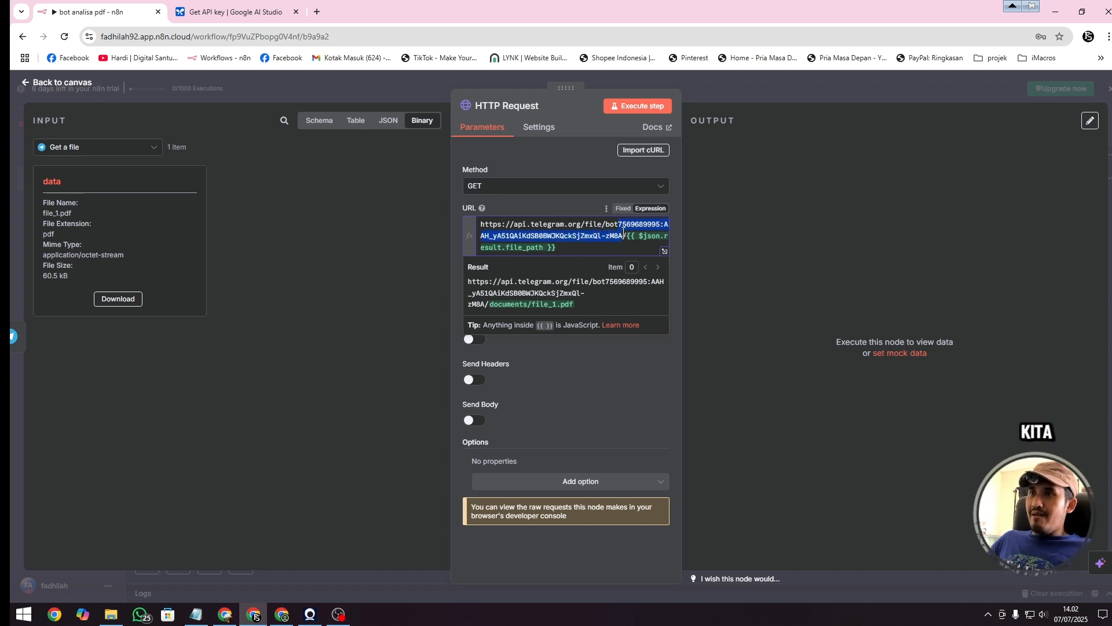
left_click(282, 613)
left_click(847, 74)
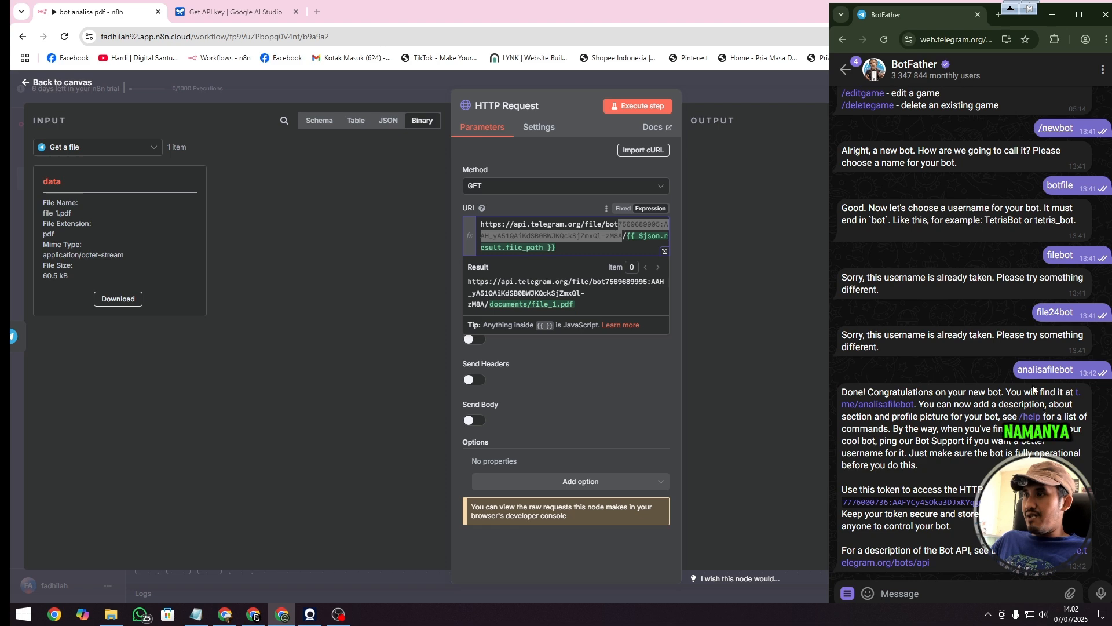
left_click(911, 501)
left_click(630, 225)
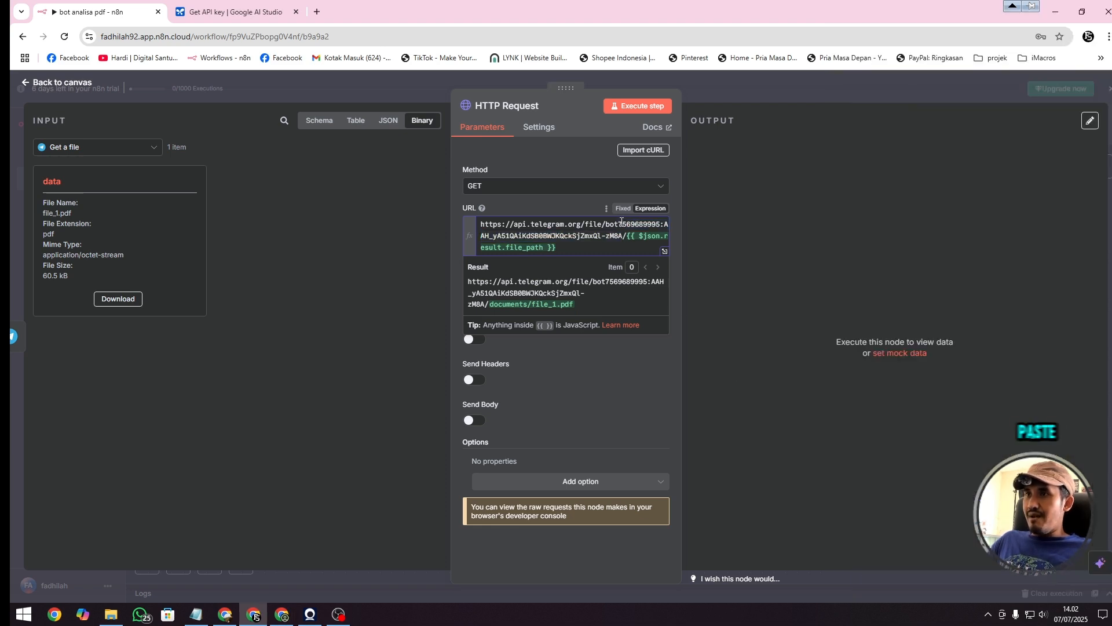
mouse_move(619, 226)
left_mouse_down()
mouse_move(522, 248)
mouse_move(623, 237)
left_mouse_up()
key("ctrl+v")
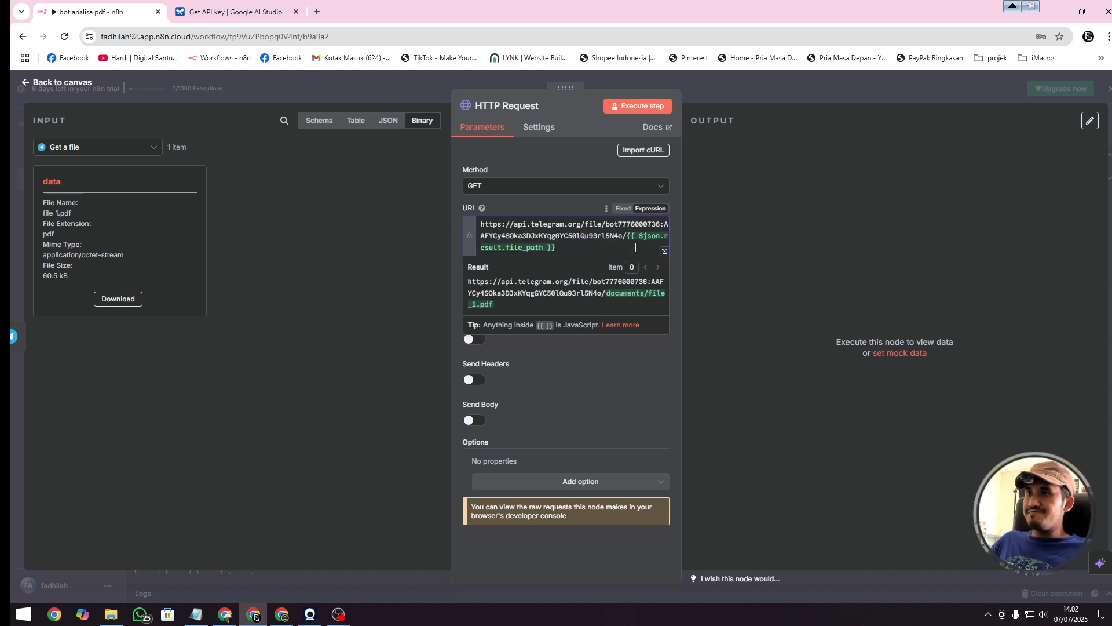
Replace the expression at the end of the URL with the file_path field from Get a file's output.
left_click_drag(628, 235, 617, 248)
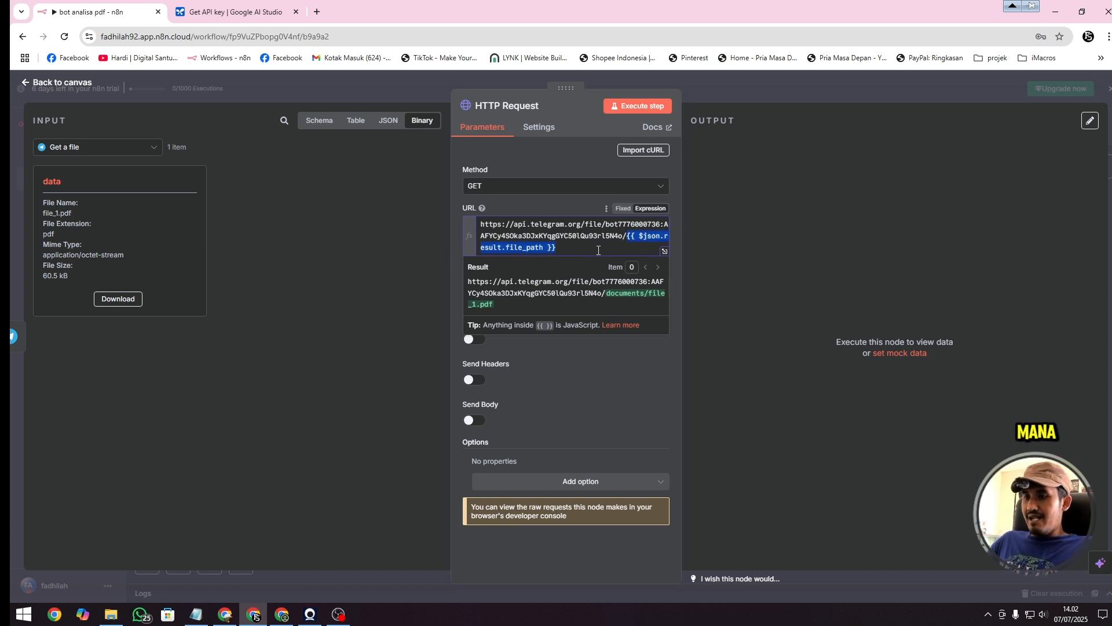
key("BackSpace")
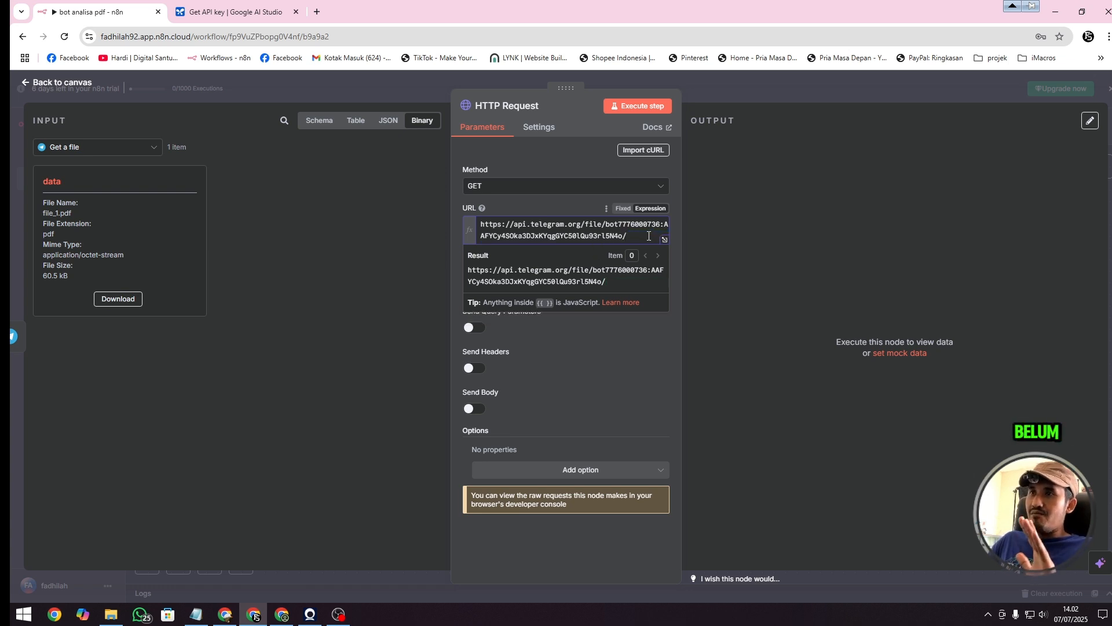
left_click(319, 120)
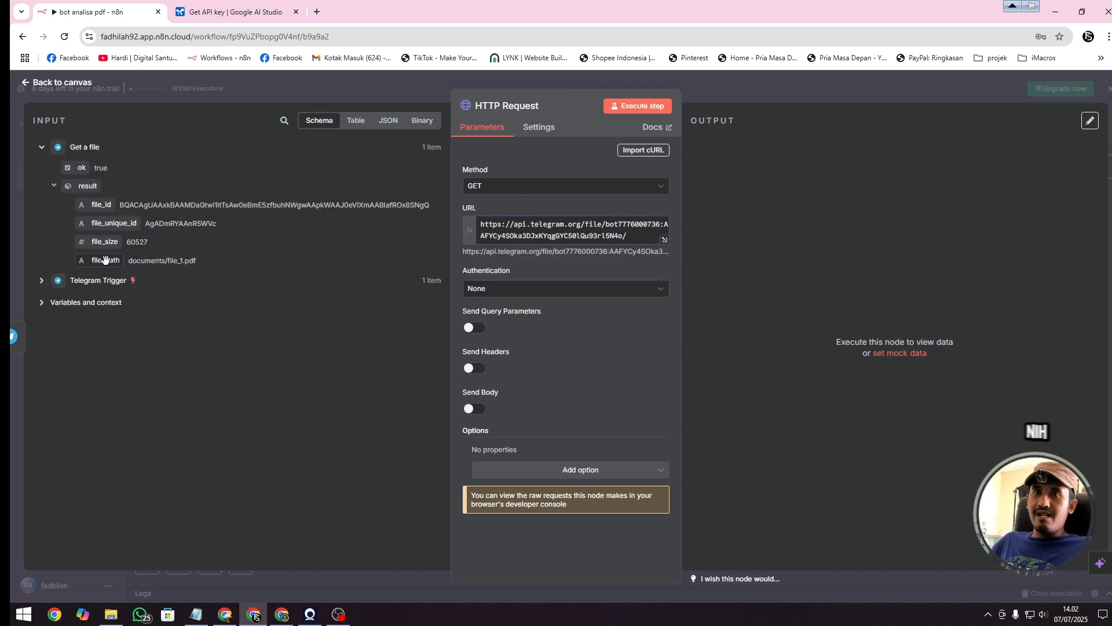
left_click_drag(105, 260, 643, 242)
left_click(570, 381)
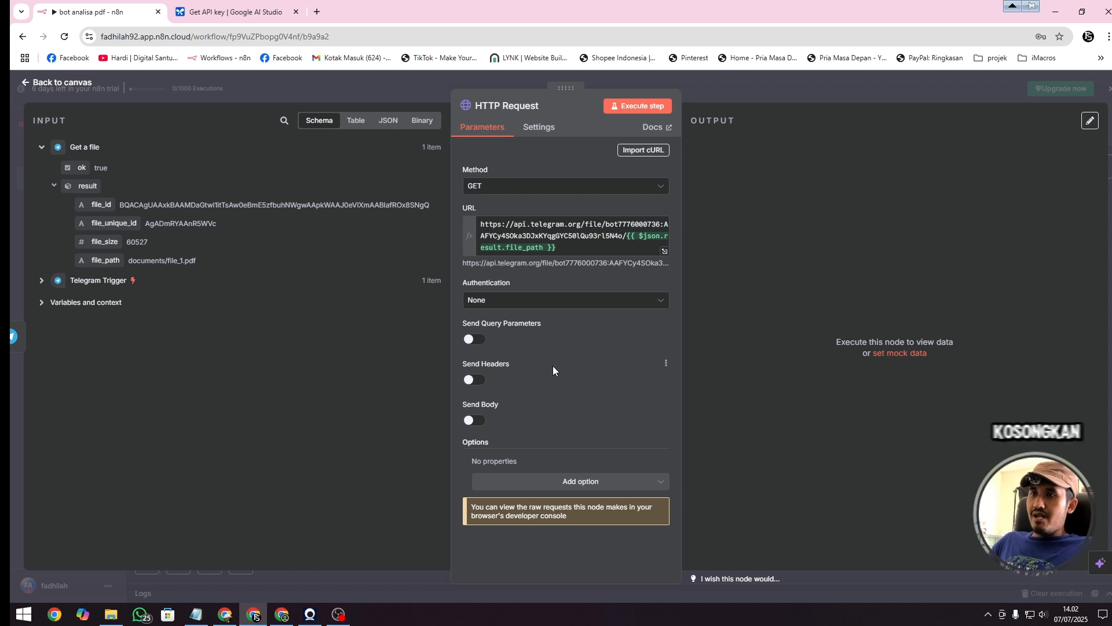
Add the Response option to the HTTP Request, set its response format to File, and execute the node.
left_click(565, 481)
left_click(565, 482)
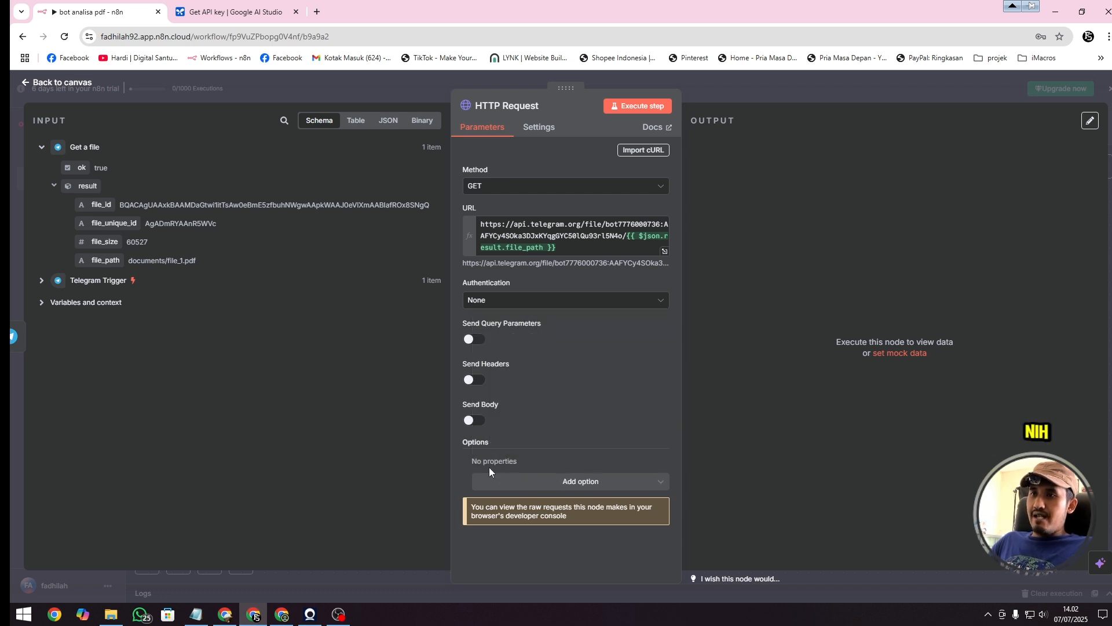
left_click(573, 478)
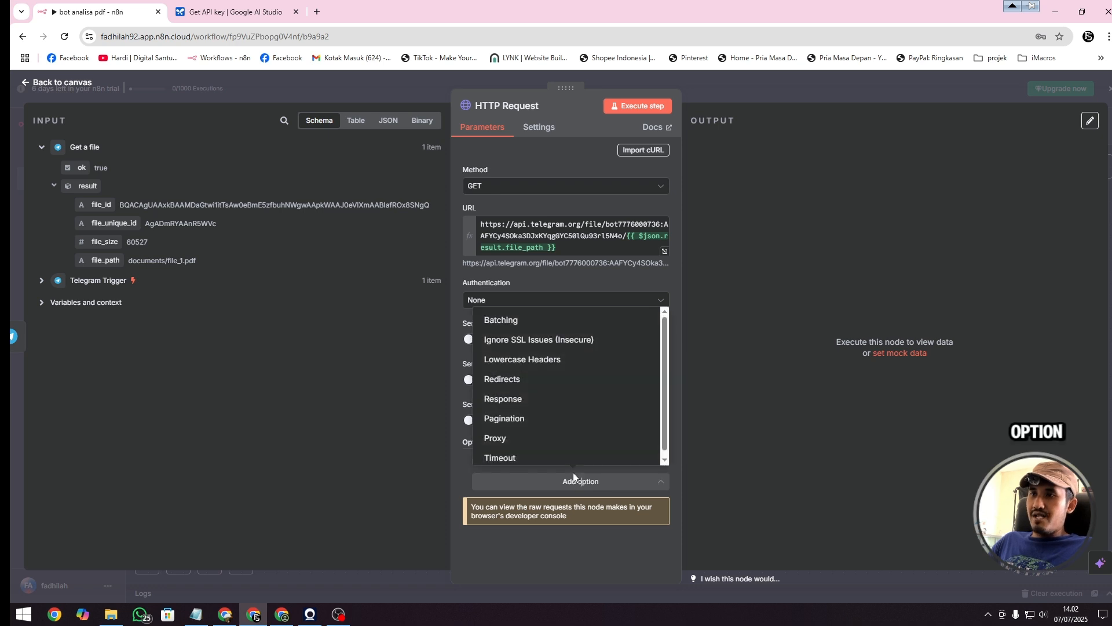
left_click(524, 399)
scroll(609, 403, "down", 2)
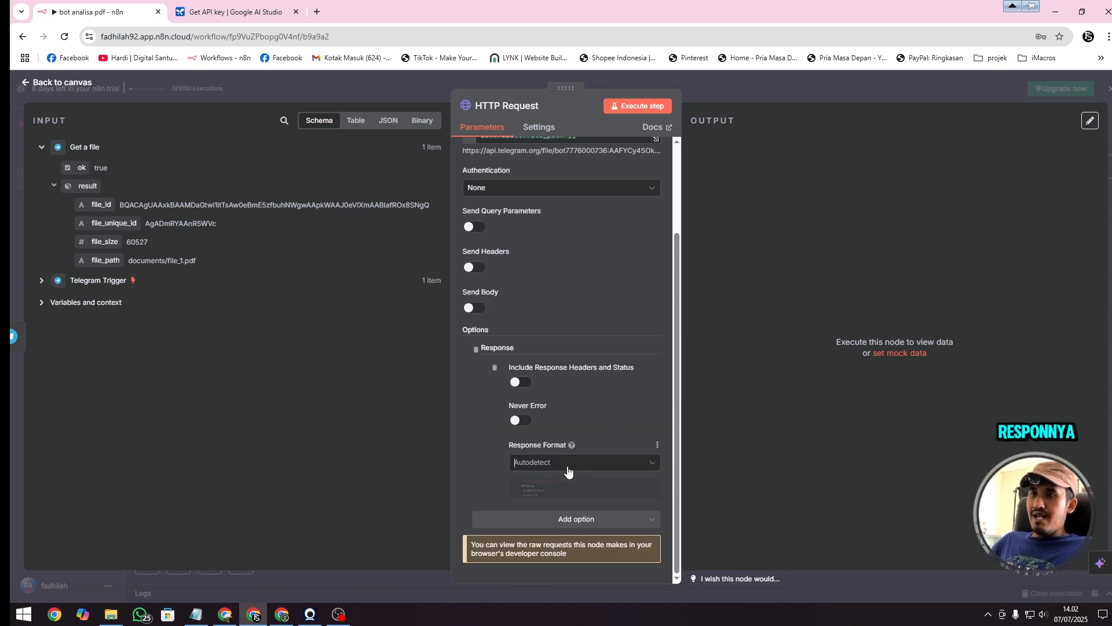
left_click(568, 464)
left_click(552, 513)
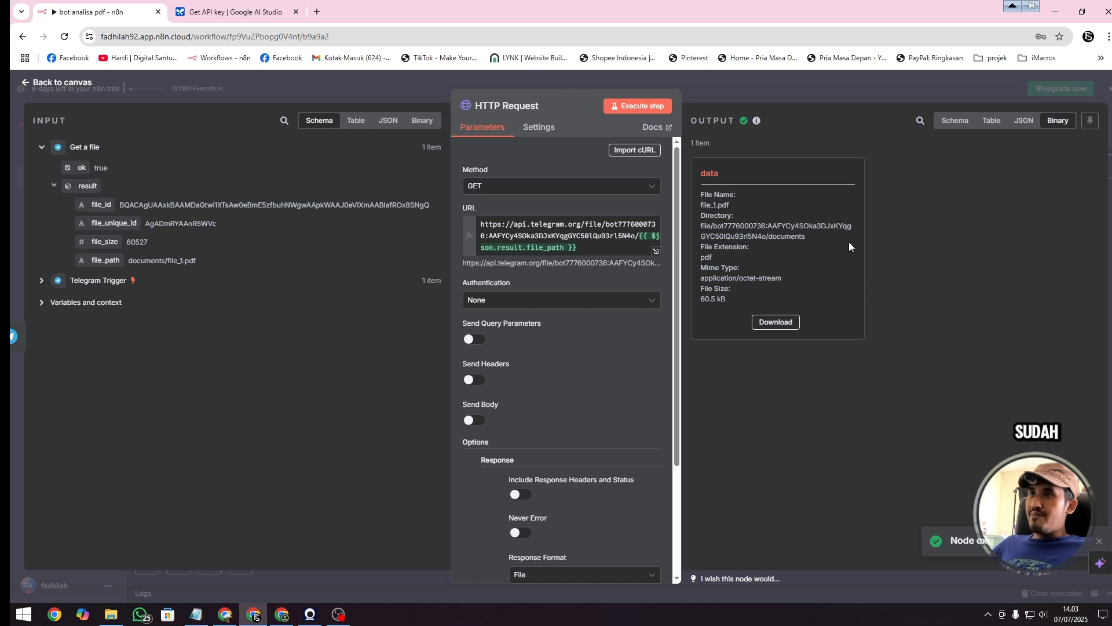
left_click(50, 85)
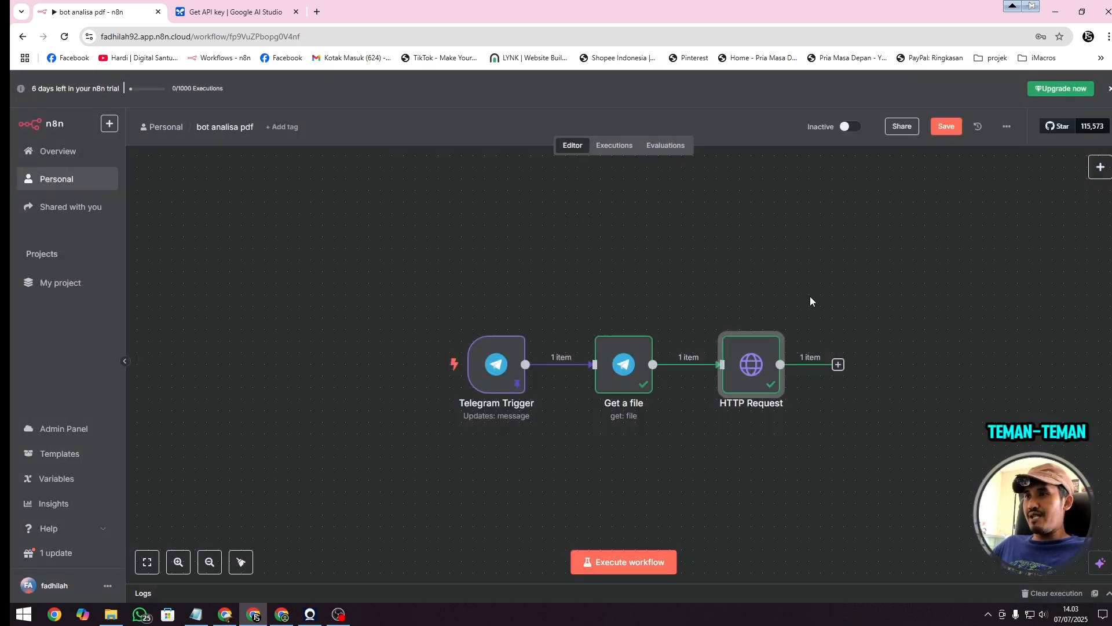
Add an Extract from File node with the Extract From PDF operation after HTTP Request and execute it.
left_click(839, 366)
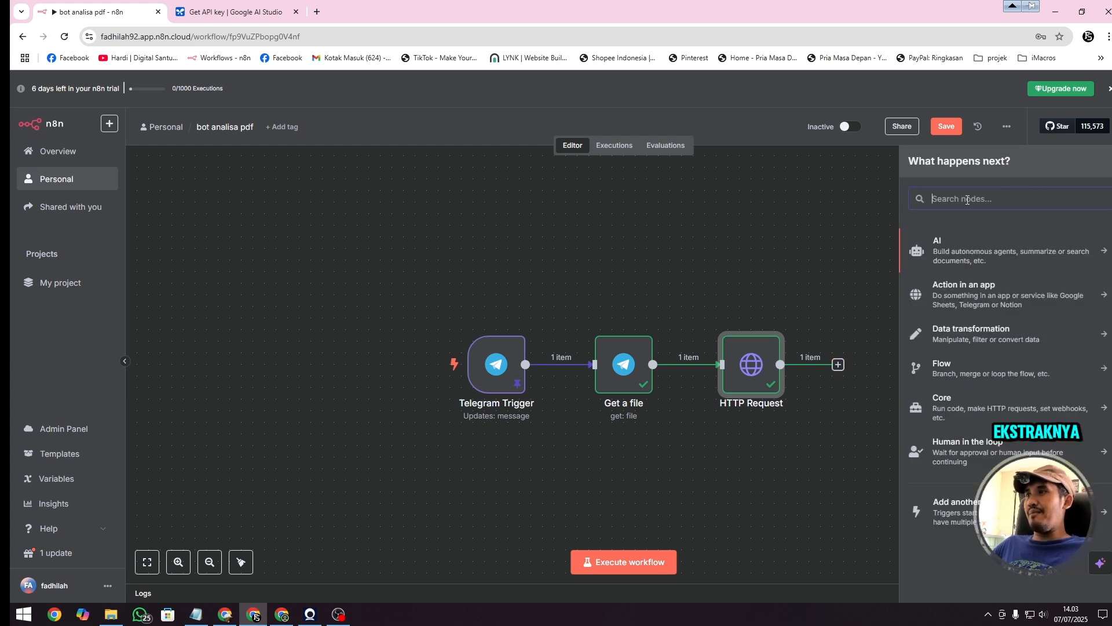
type("ext")
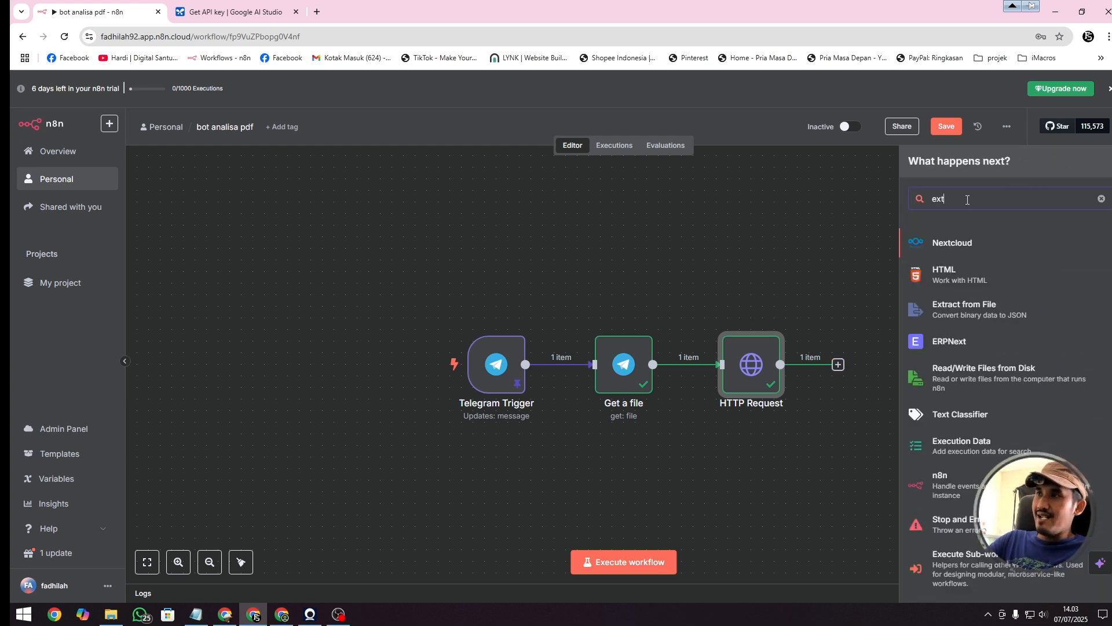
left_click(978, 319)
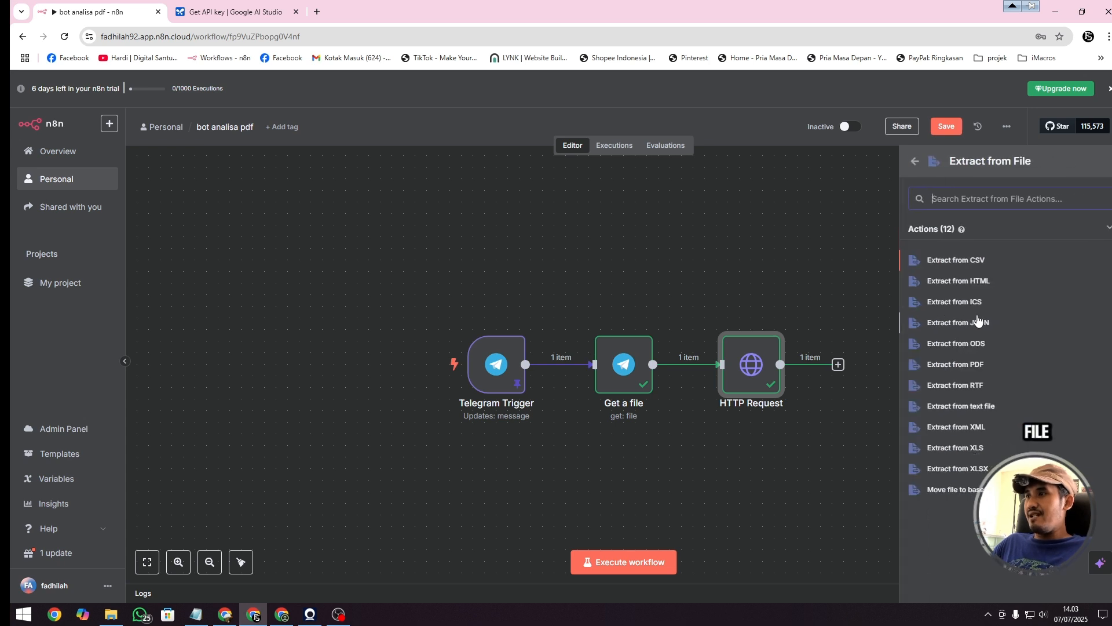
left_click(965, 365)
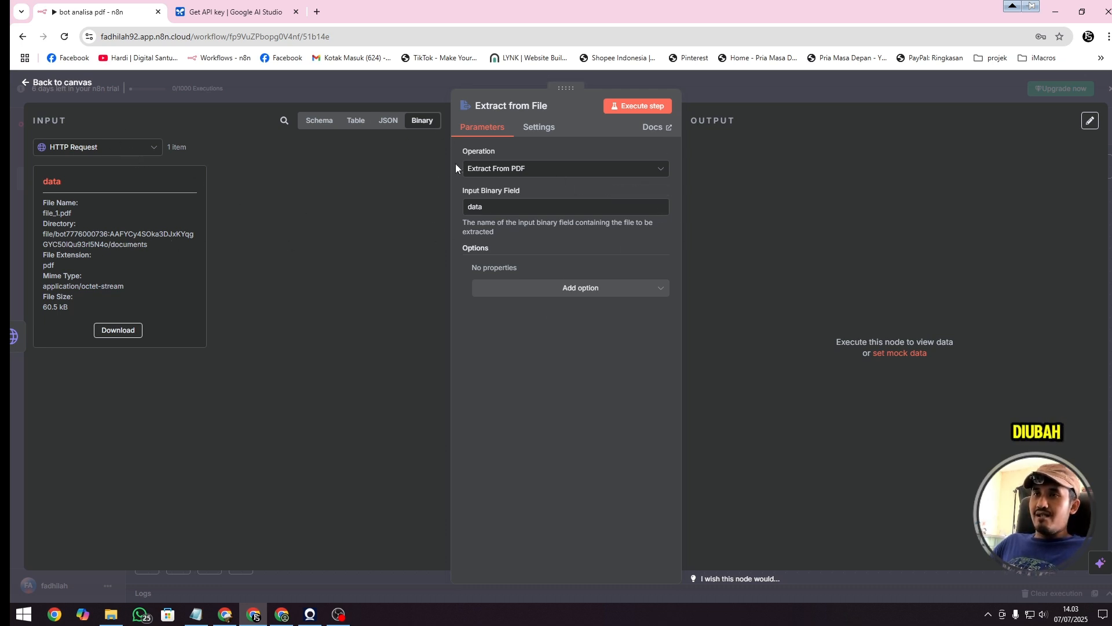
left_click(635, 105)
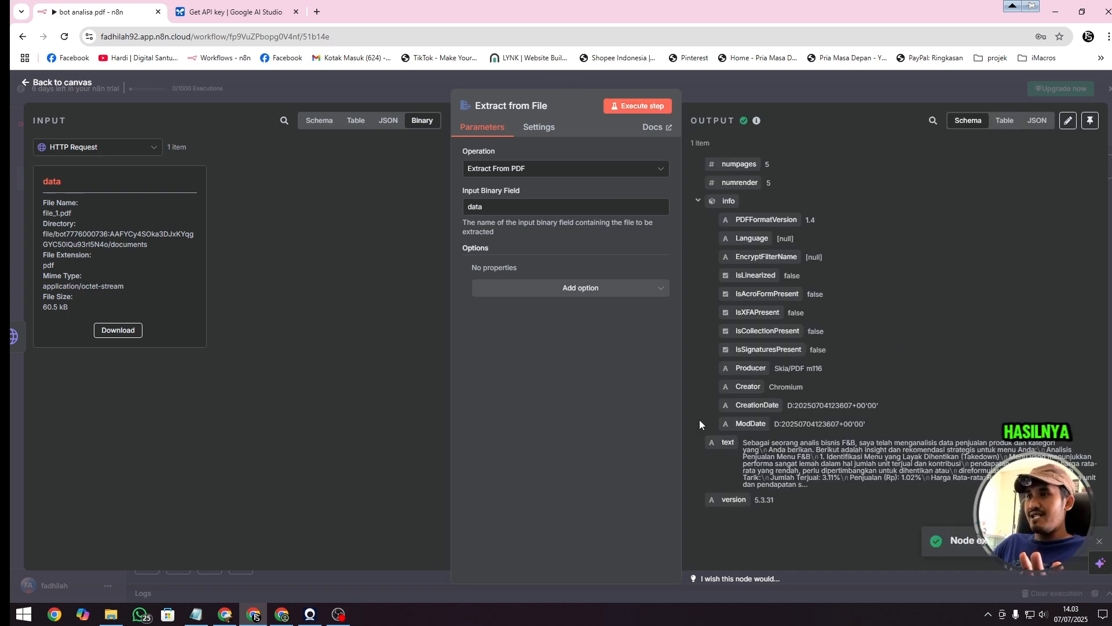
left_click(61, 83)
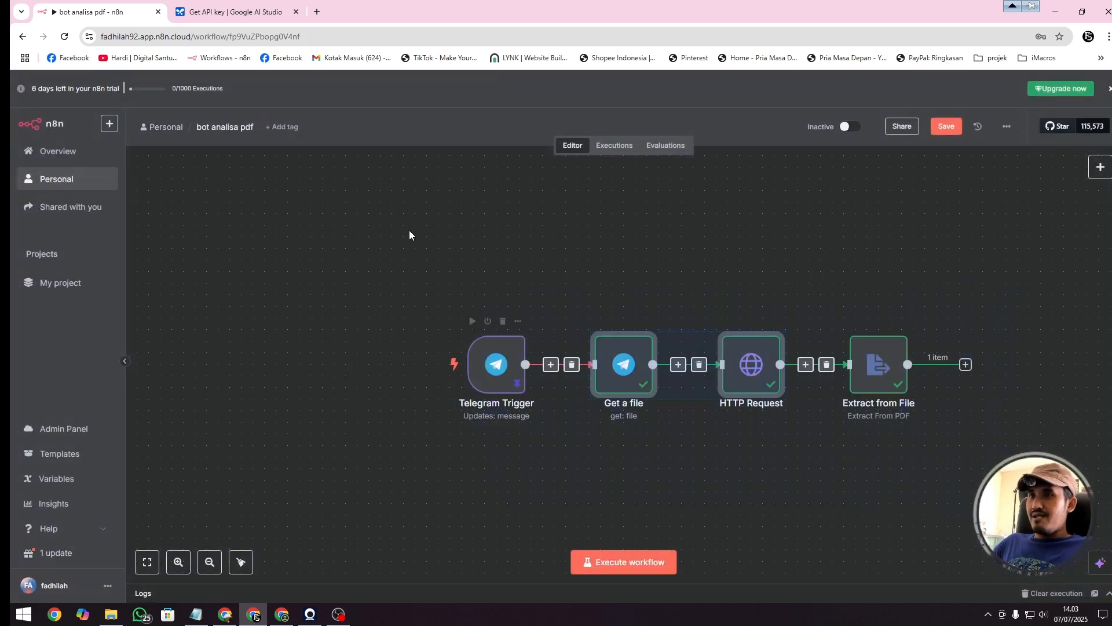
Move all four workflow nodes together toward the upper left of the canvas to free space after Extract from File.
left_click(408, 269)
left_click_drag(323, 258, 940, 487)
left_click_drag(872, 379, 629, 320)
left_click(1010, 246)
Add an AI Agent node, place it beside Extract from File, and connect Extract from File's output to it.
left_click(1101, 167)
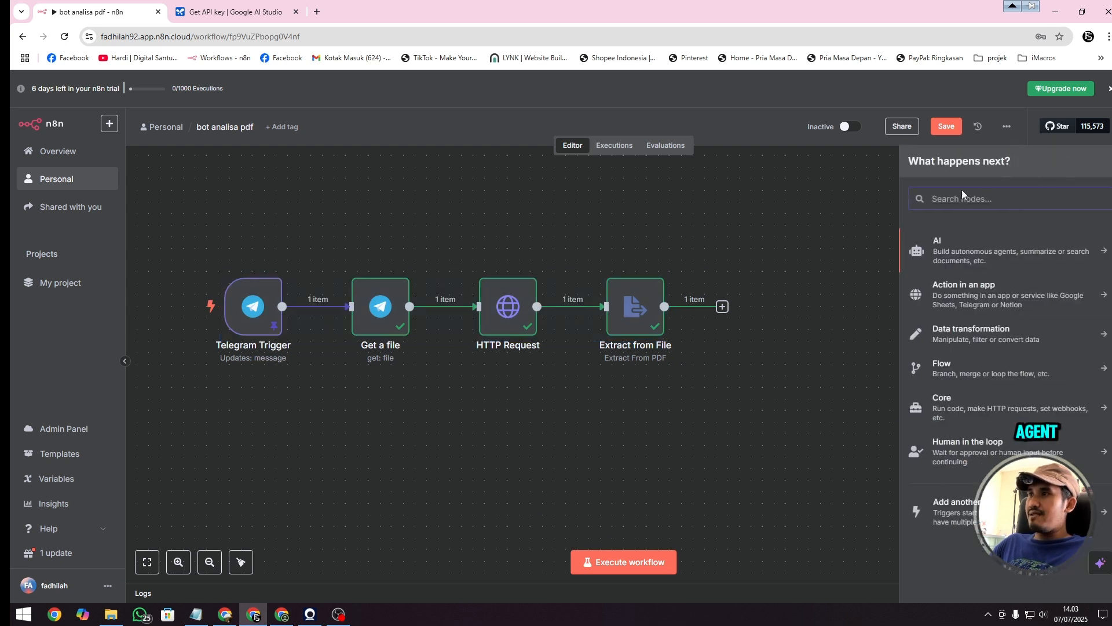
type("ai")
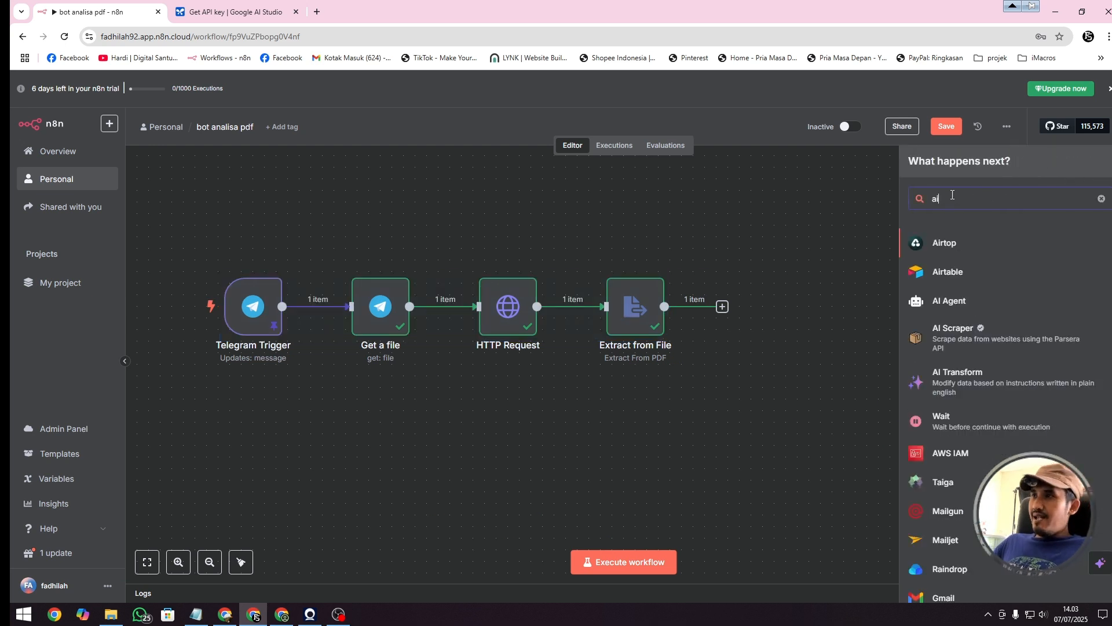
left_click(965, 305)
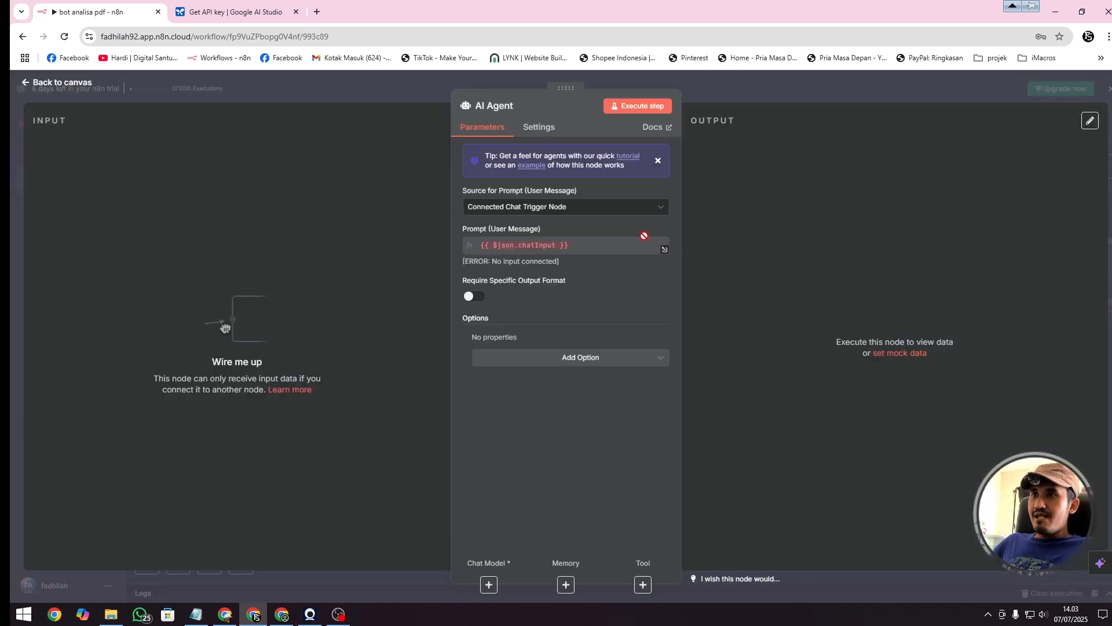
left_click(44, 82)
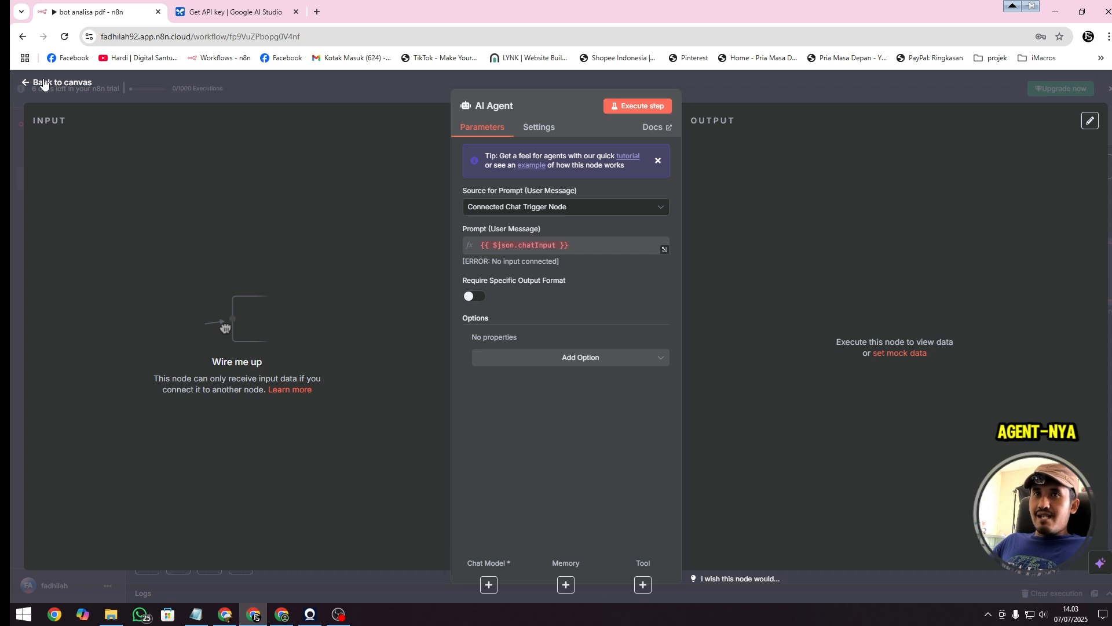
left_click_drag(1061, 278, 805, 302)
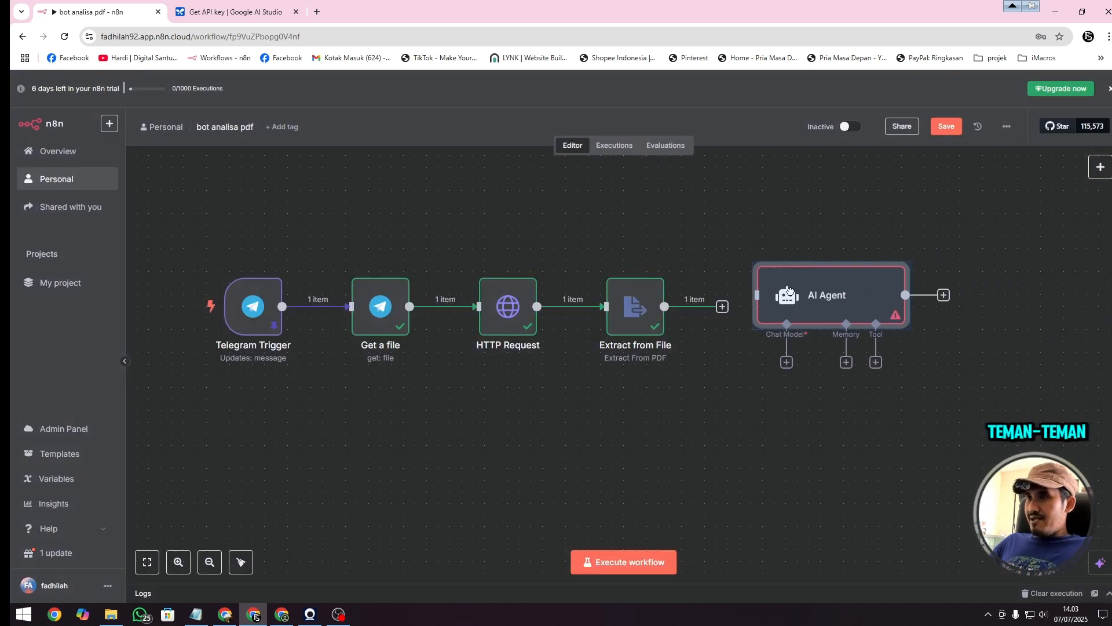
left_click_drag(724, 306, 757, 296)
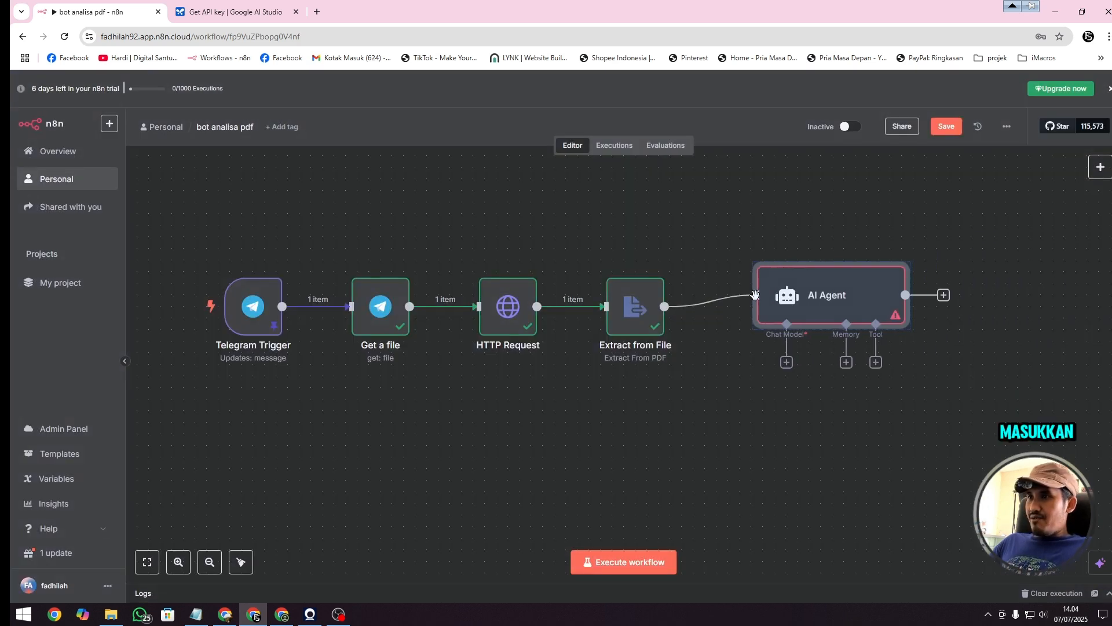
Attach a Google Gemini Chat Model to the AI Agent and set its model to models/gemini-2.5-flash.
left_click(787, 363)
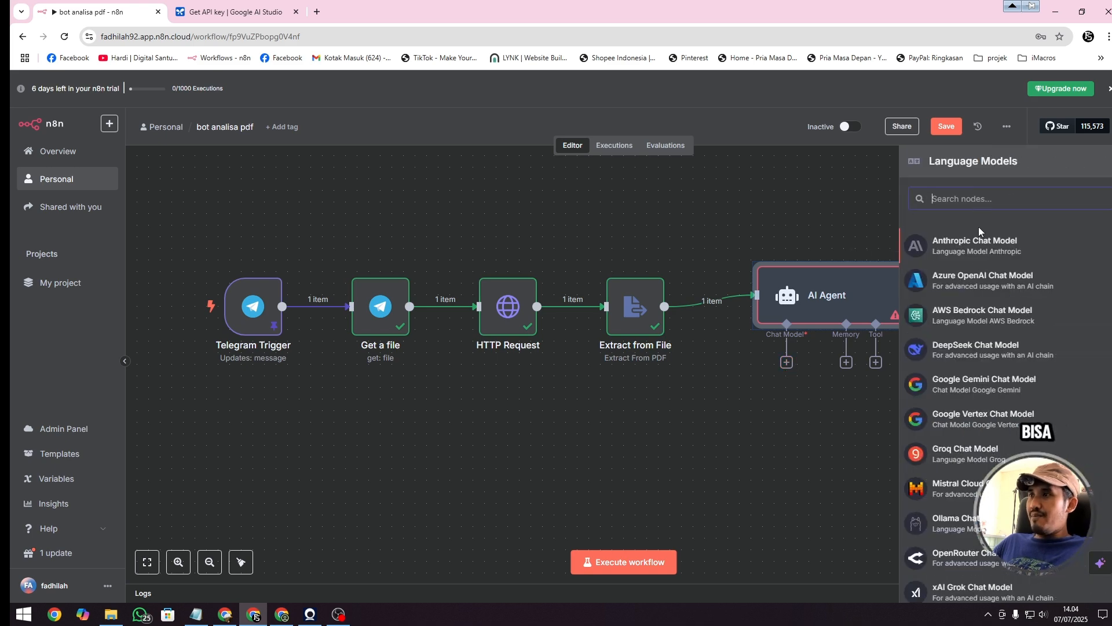
left_click(956, 382)
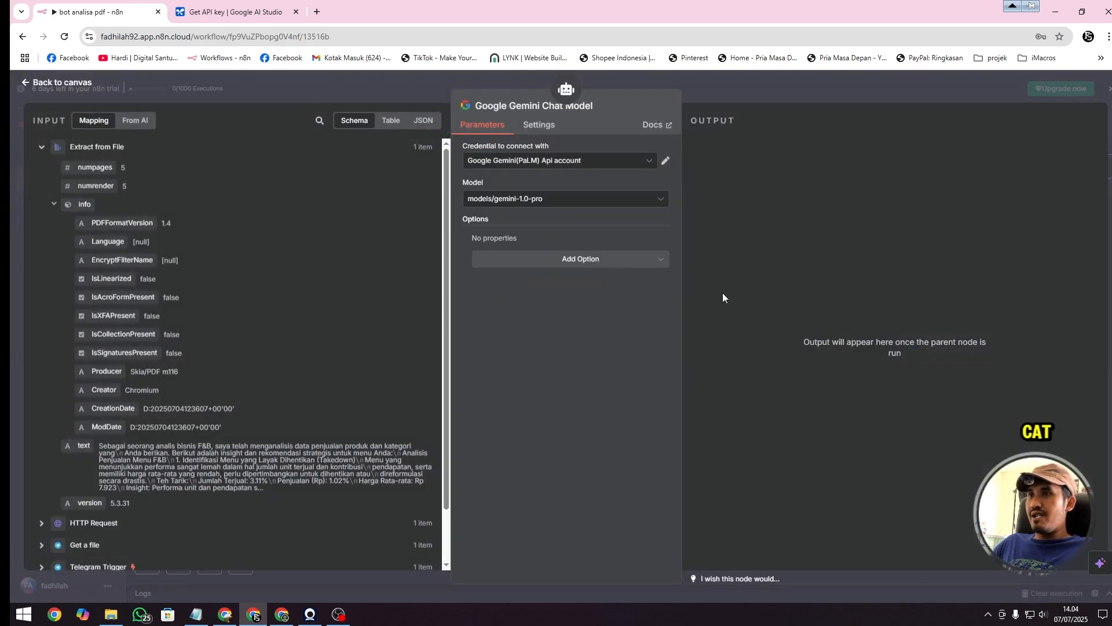
left_click(591, 199)
scroll(584, 261, "down", 5)
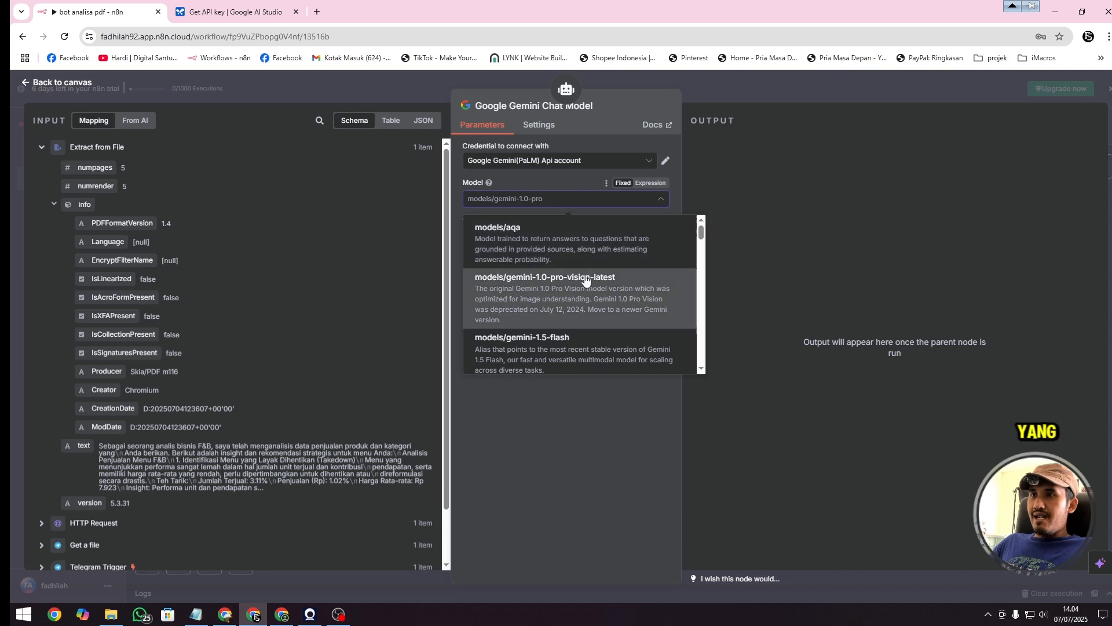
scroll(585, 281, "down", 8)
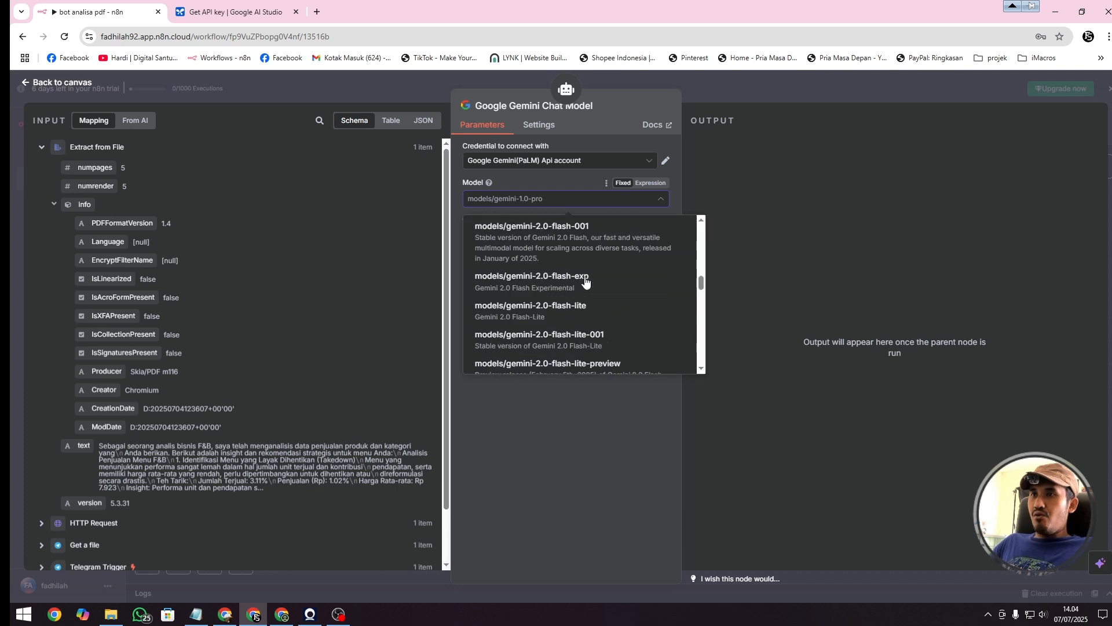
scroll(585, 284, "down", 3)
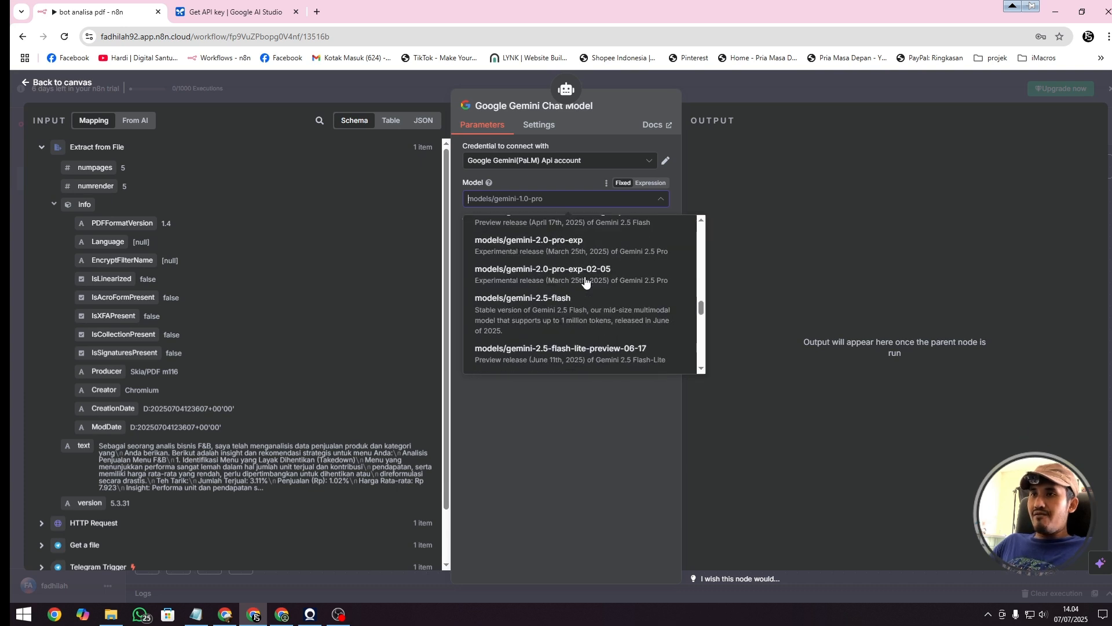
left_click(584, 311)
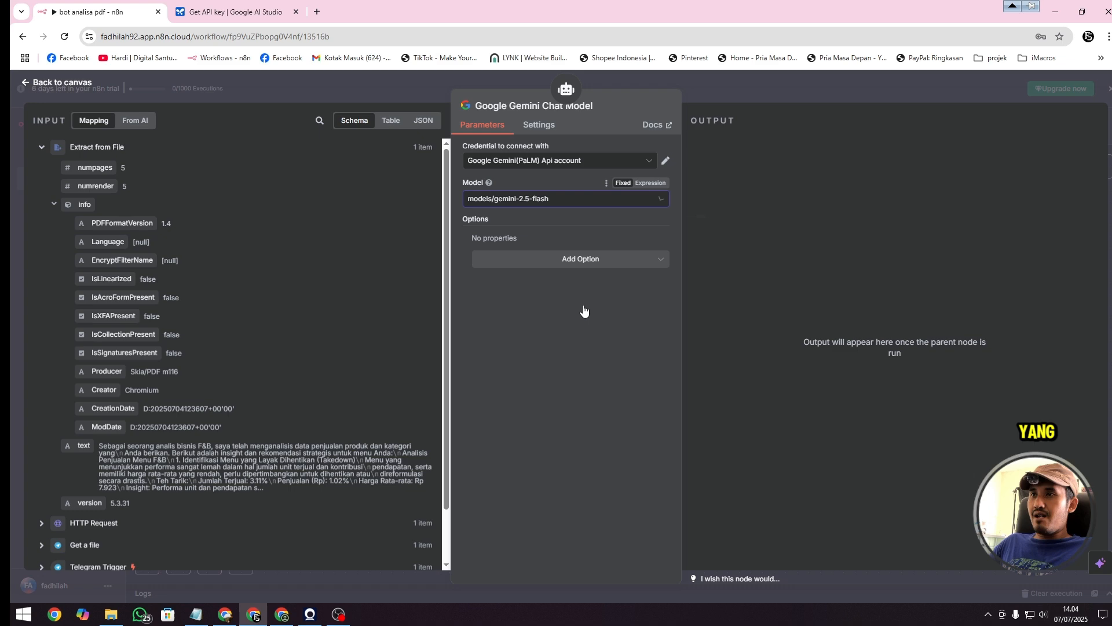
left_click(73, 88)
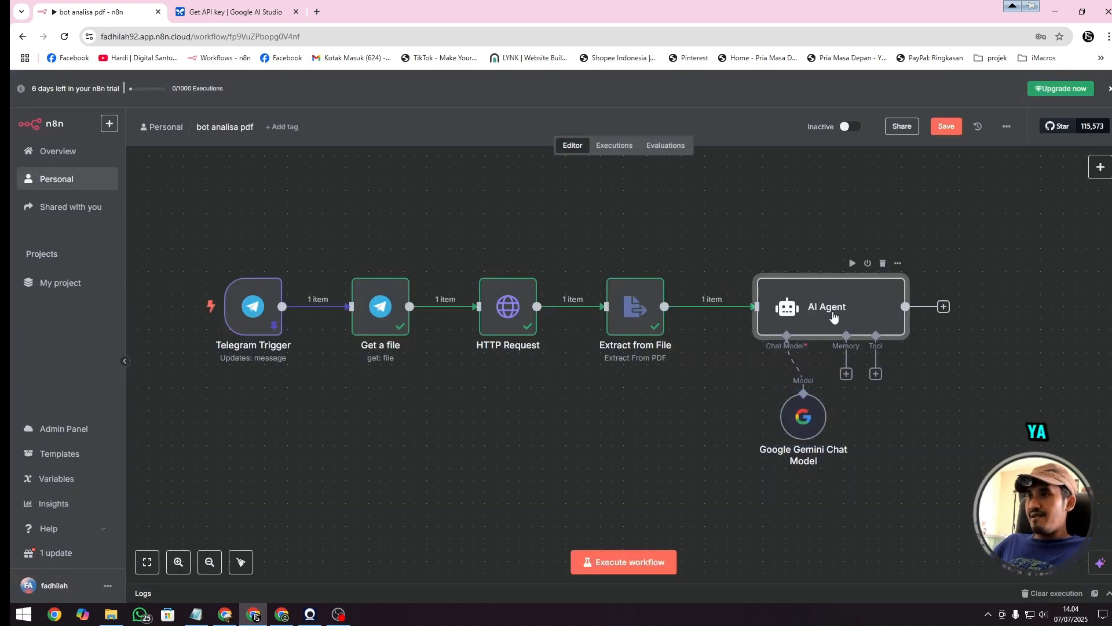
Set the AI Agent's source for the user message prompt to Define below.
double_click(833, 316)
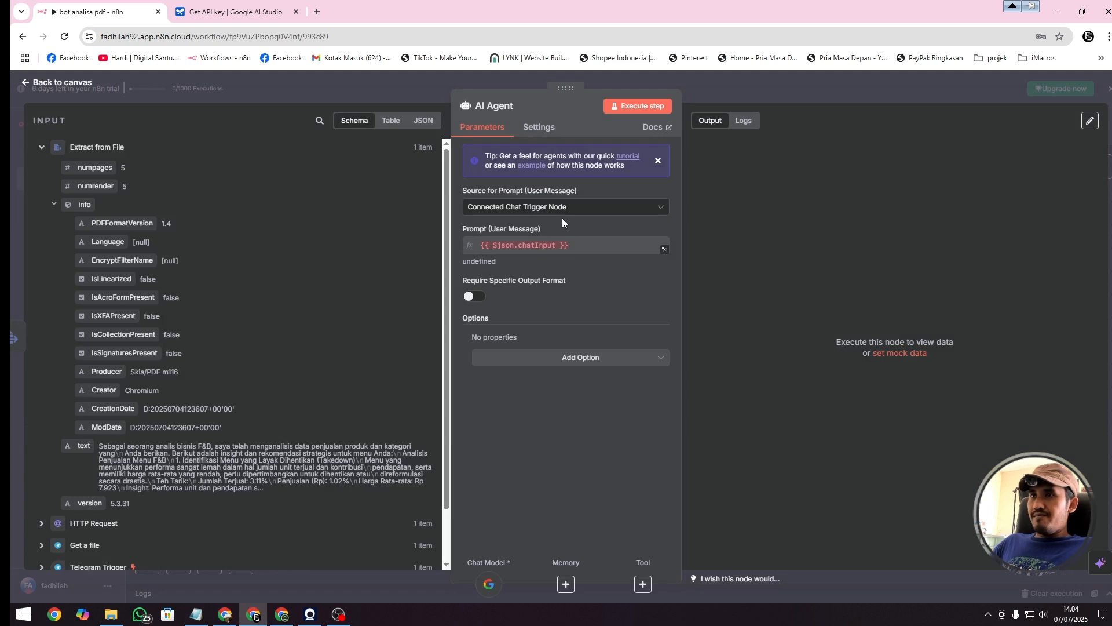
left_click(565, 207)
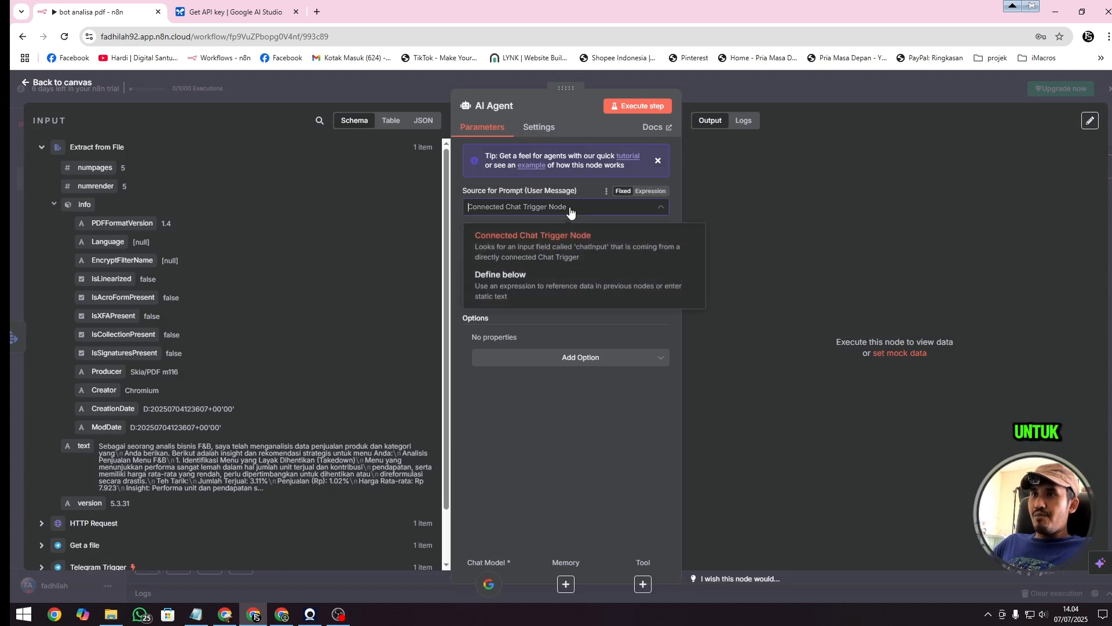
left_click(540, 286)
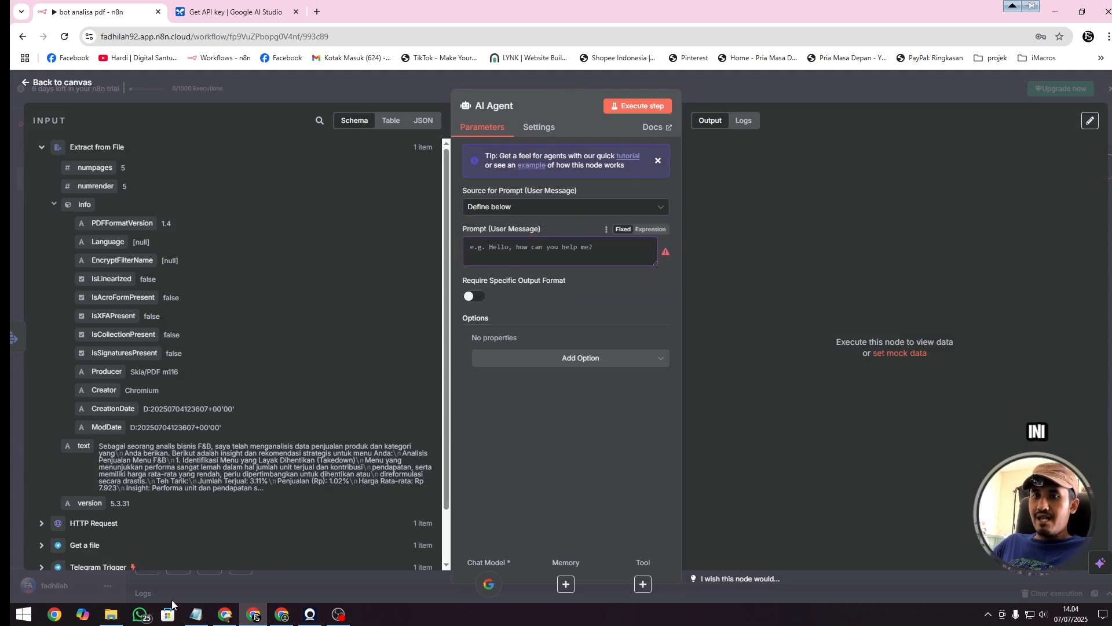
Copy the prompt starting "Berikut ini adalah isi dari sebuah dokumen" from Notepad into the AI Agent's user message and review it in the expanded editor.
left_click(196, 614)
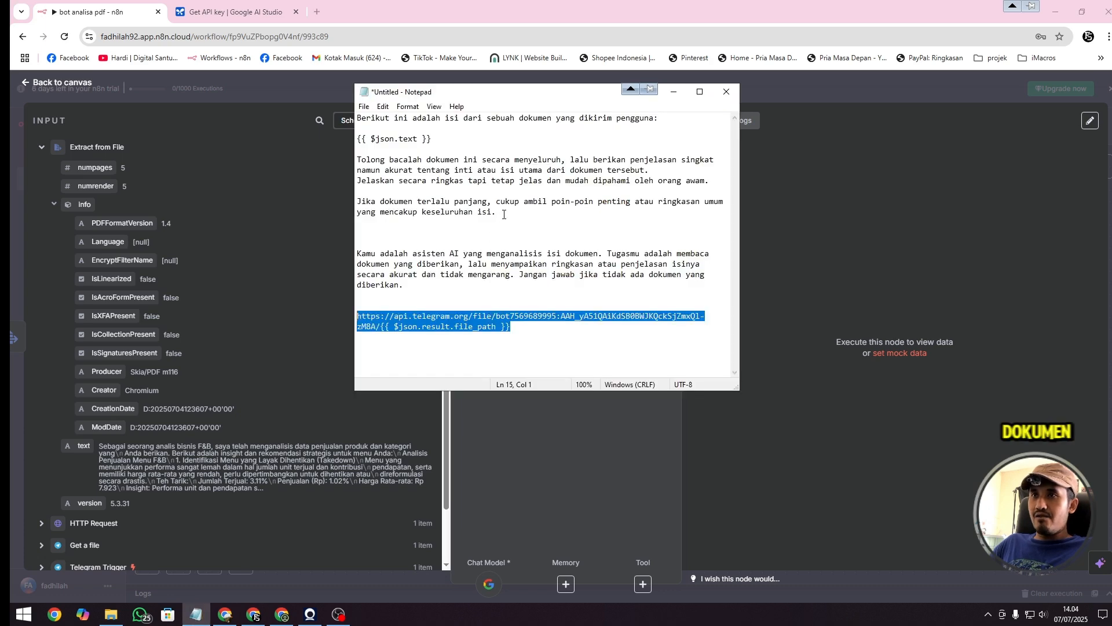
left_click_drag(504, 215, 343, 114)
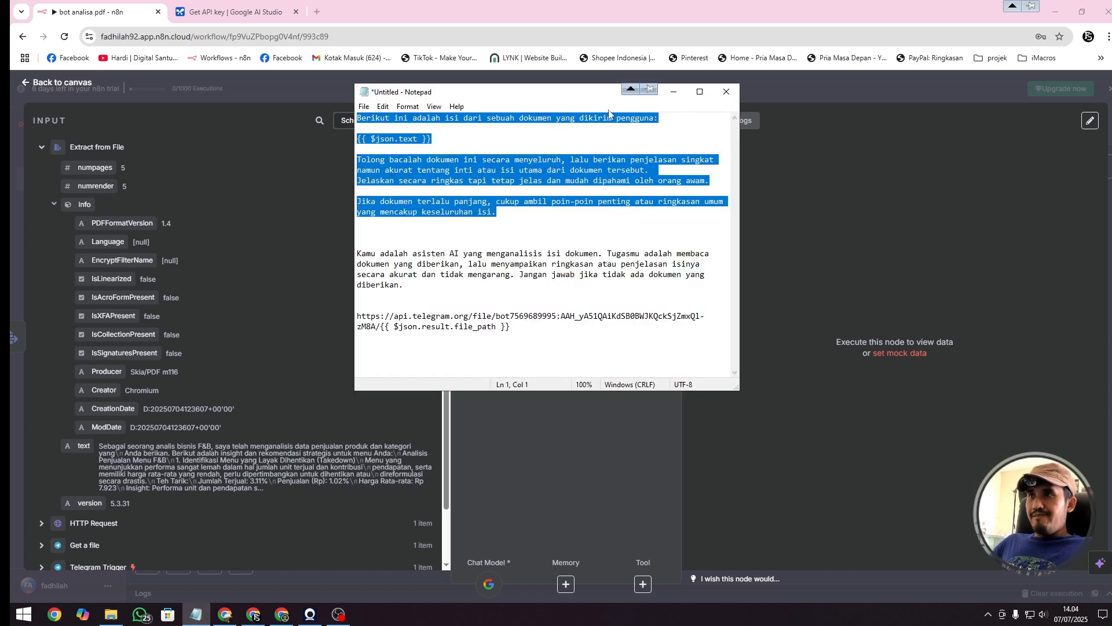
left_click(673, 92)
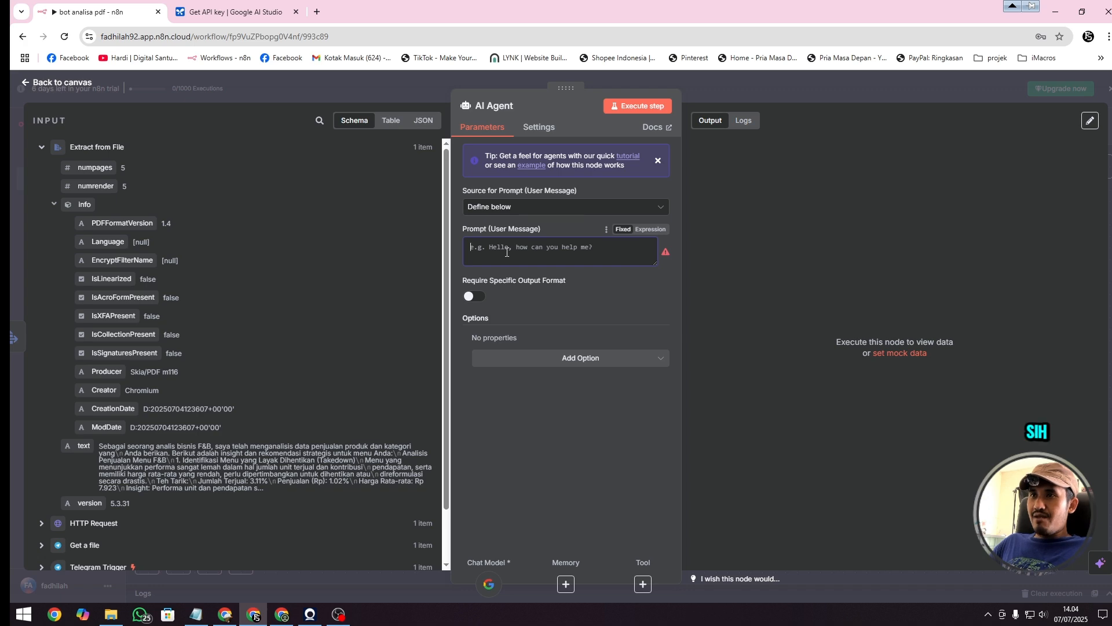
key("ctrl+v")
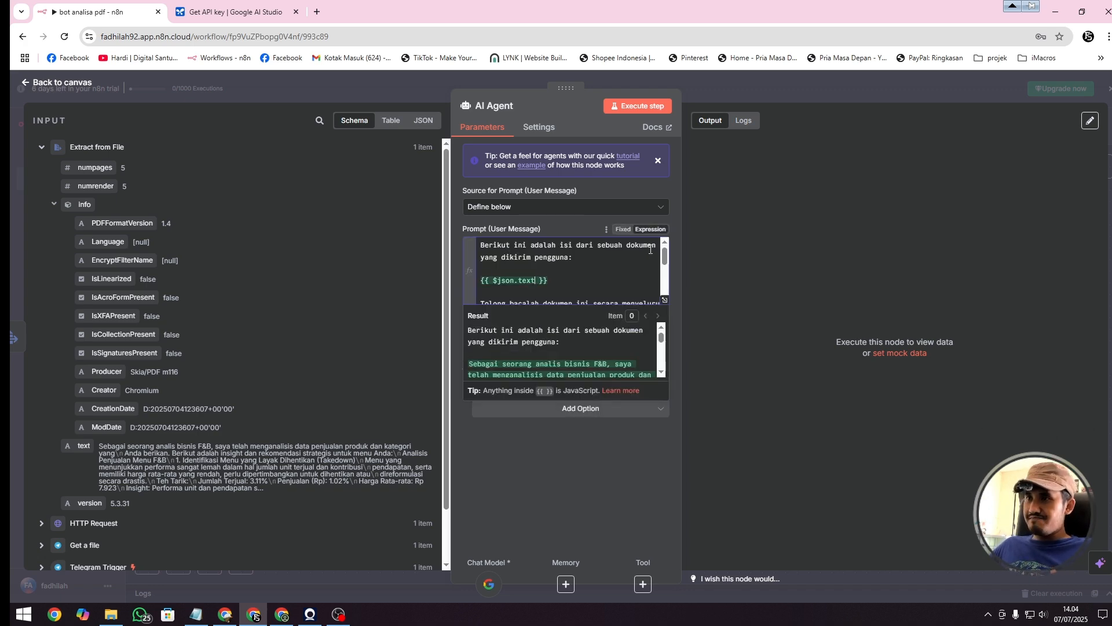
left_click(664, 299)
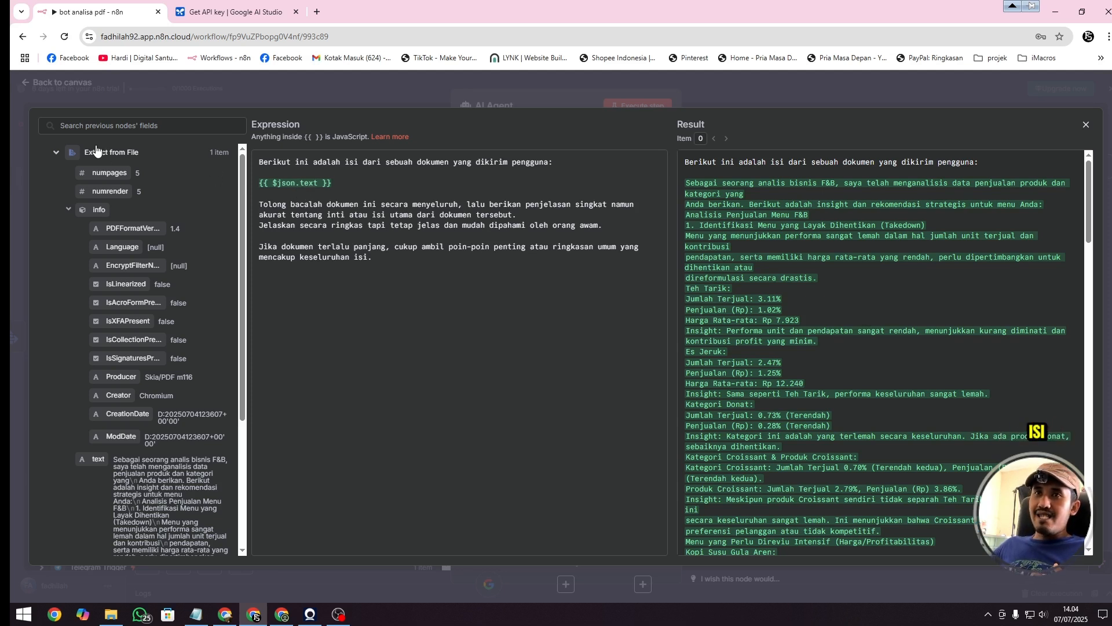
left_click(68, 85)
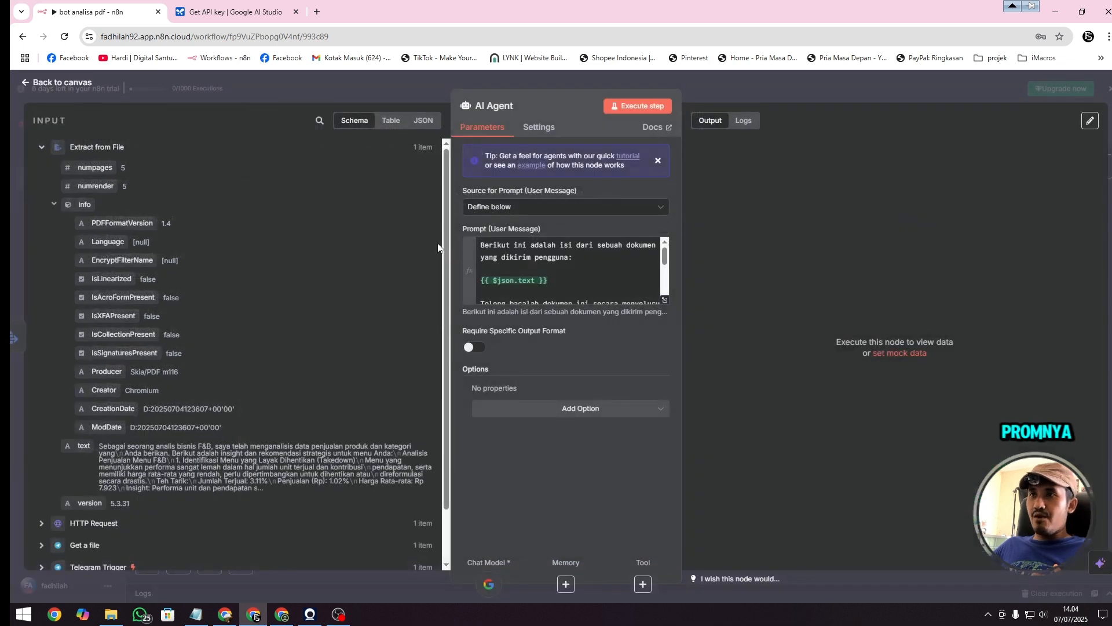
Replace the {{ $json.text }} expression in the AI Agent's user message with the text field from Extract from File's output.
left_click(560, 279)
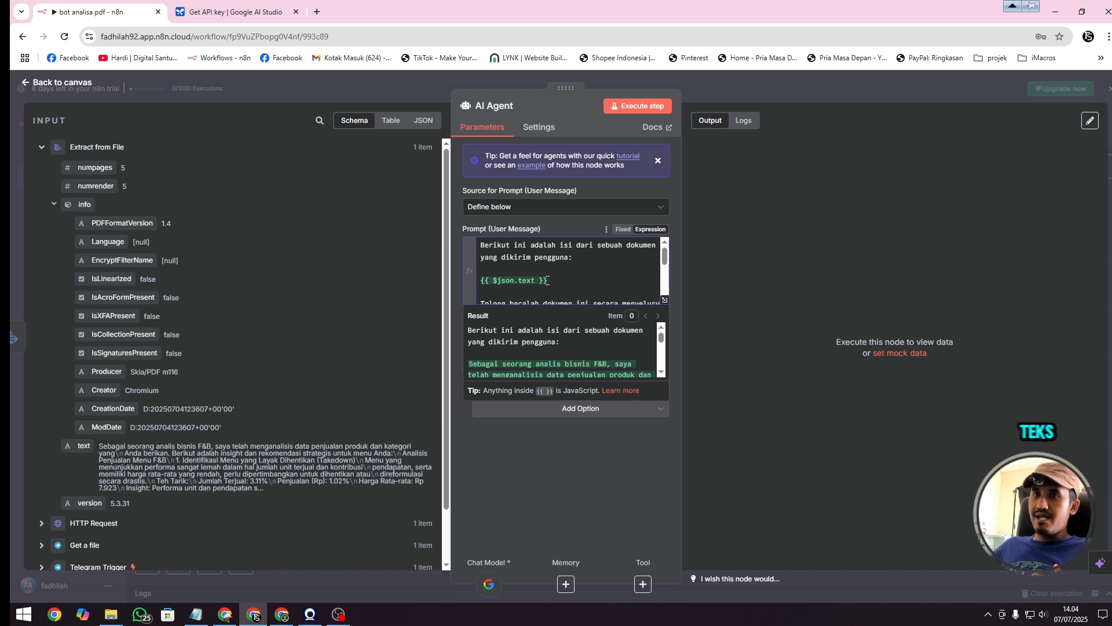
left_click_drag(550, 281, 471, 284)
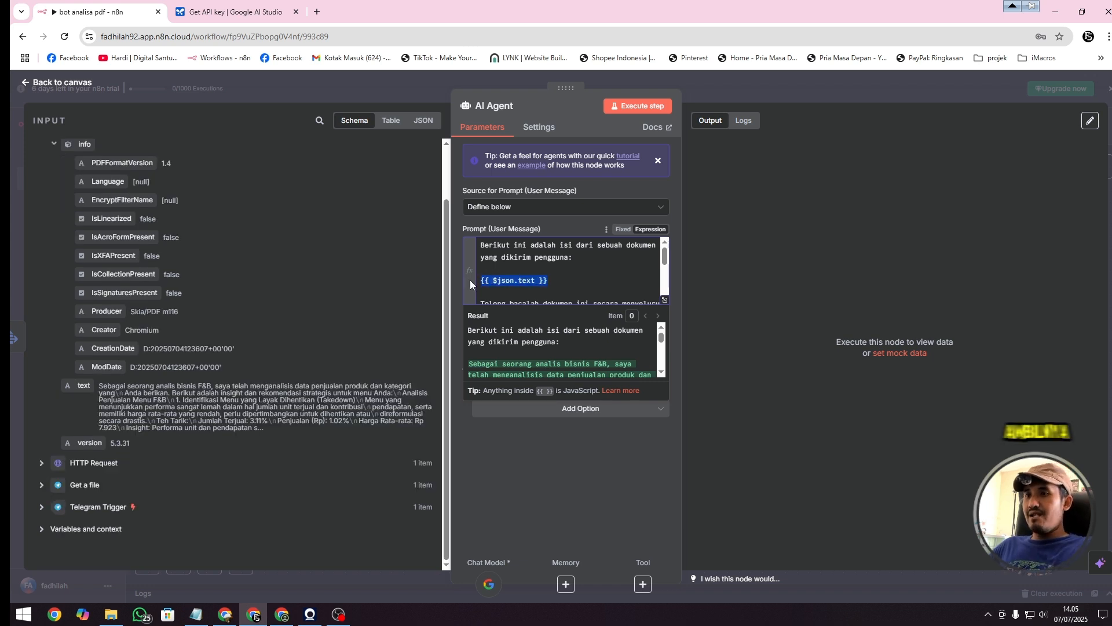
key("BackSpace")
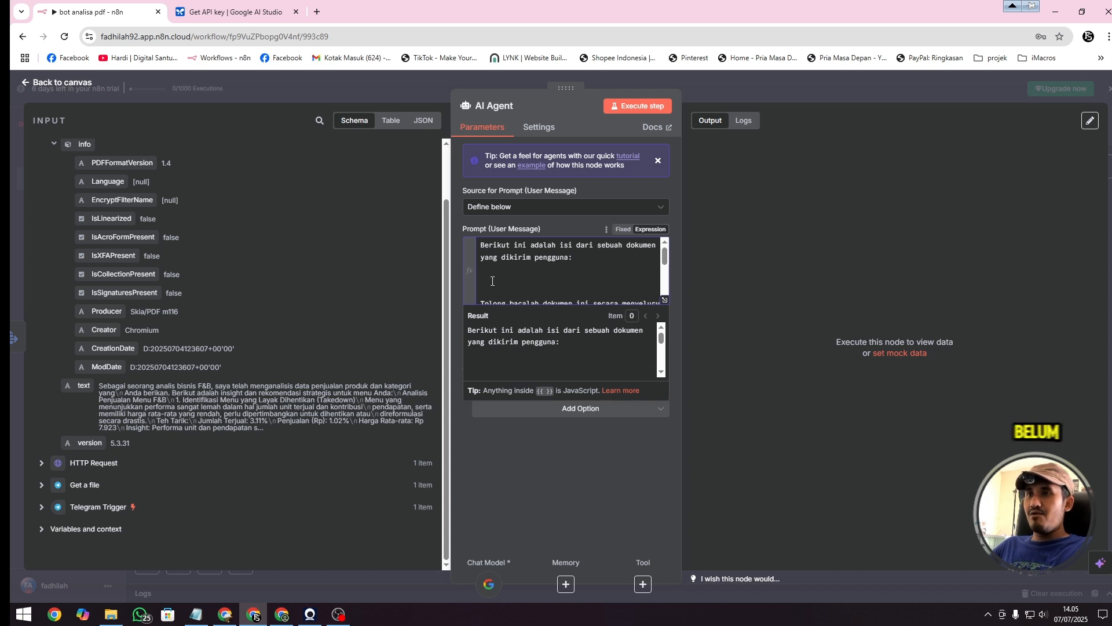
left_click_drag(83, 385, 518, 284)
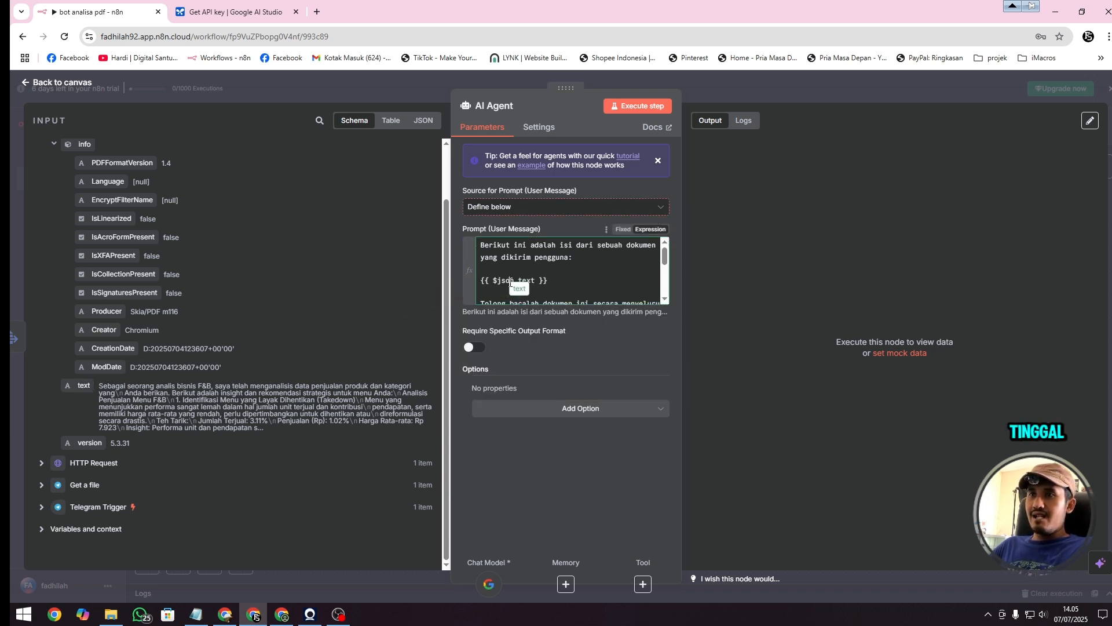
left_click(561, 290)
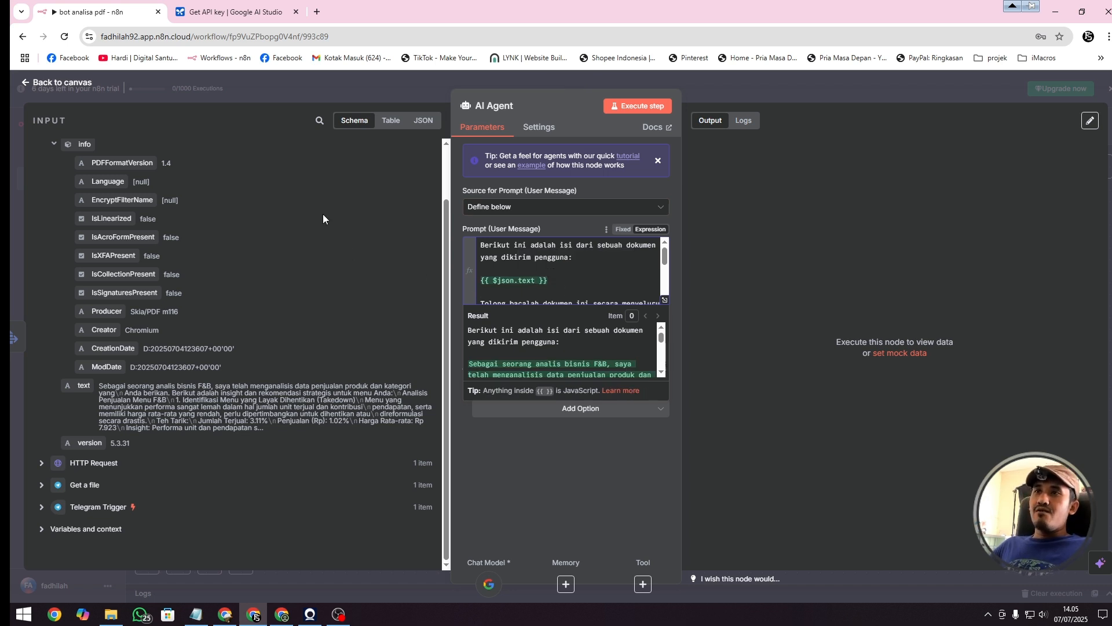
scroll(573, 289, "down", 5)
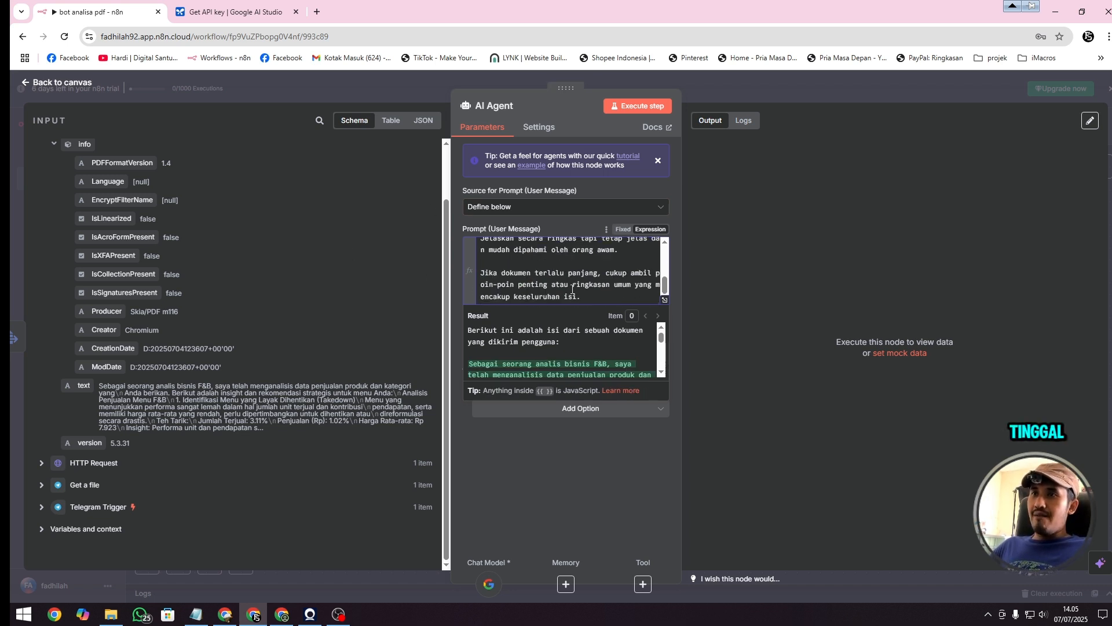
Add the System Message option to the AI Agent.
left_click(535, 449)
left_click(536, 408)
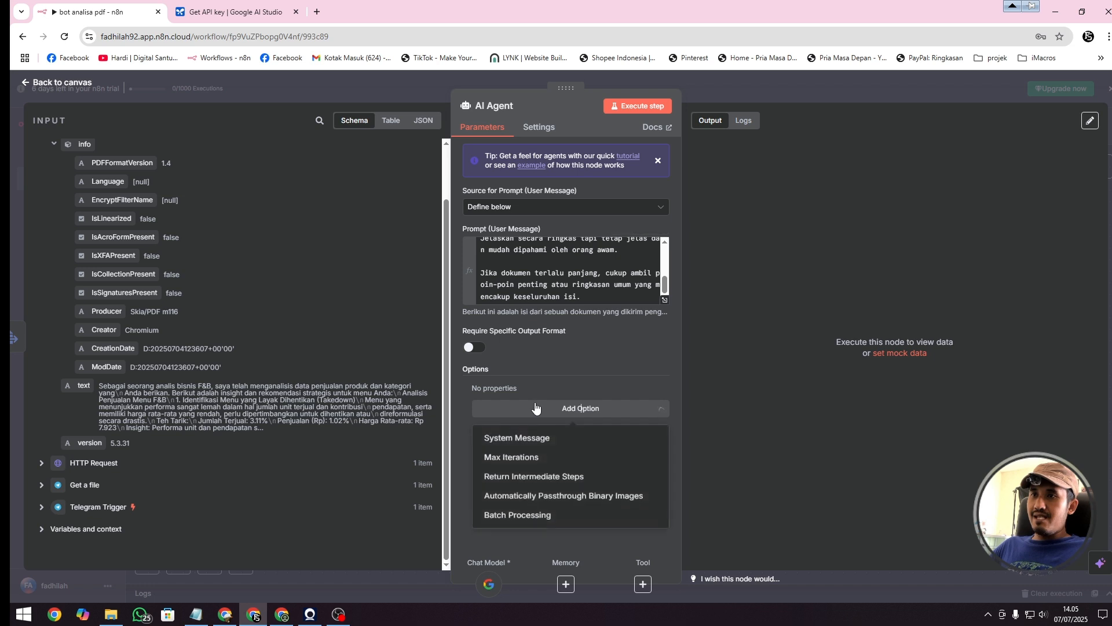
left_click(521, 438)
Replace the system message with the Notepad paragraph starting "Kamu adalah asisten AI yang menganalisis isi dokumen" and execute the AI Agent step.
left_click(196, 614)
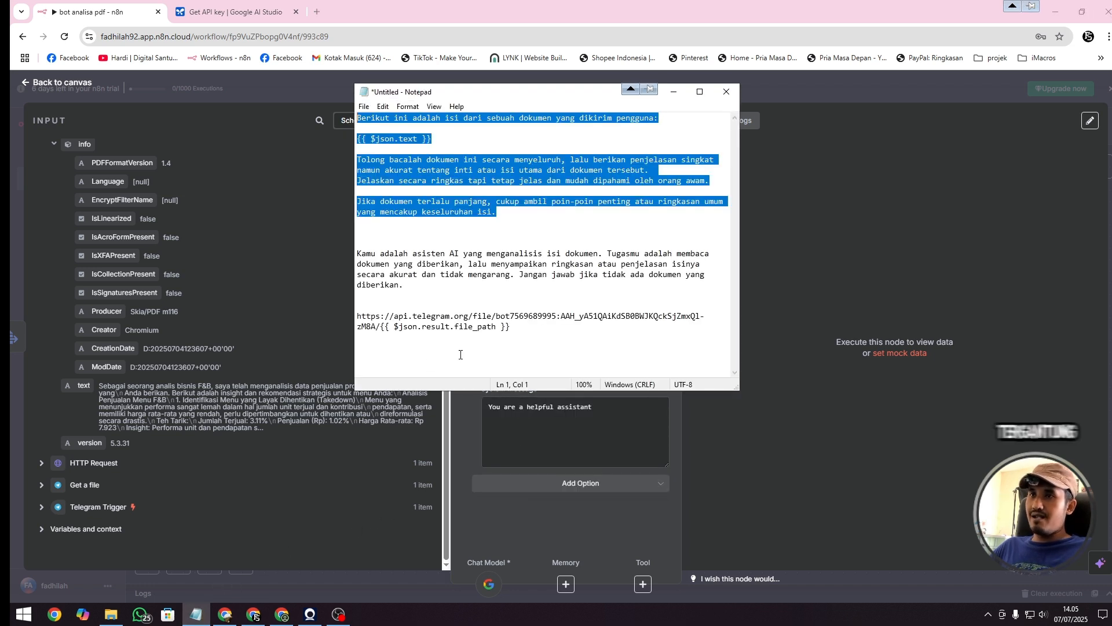
left_click_drag(437, 287, 345, 256)
key("ctrl+c")
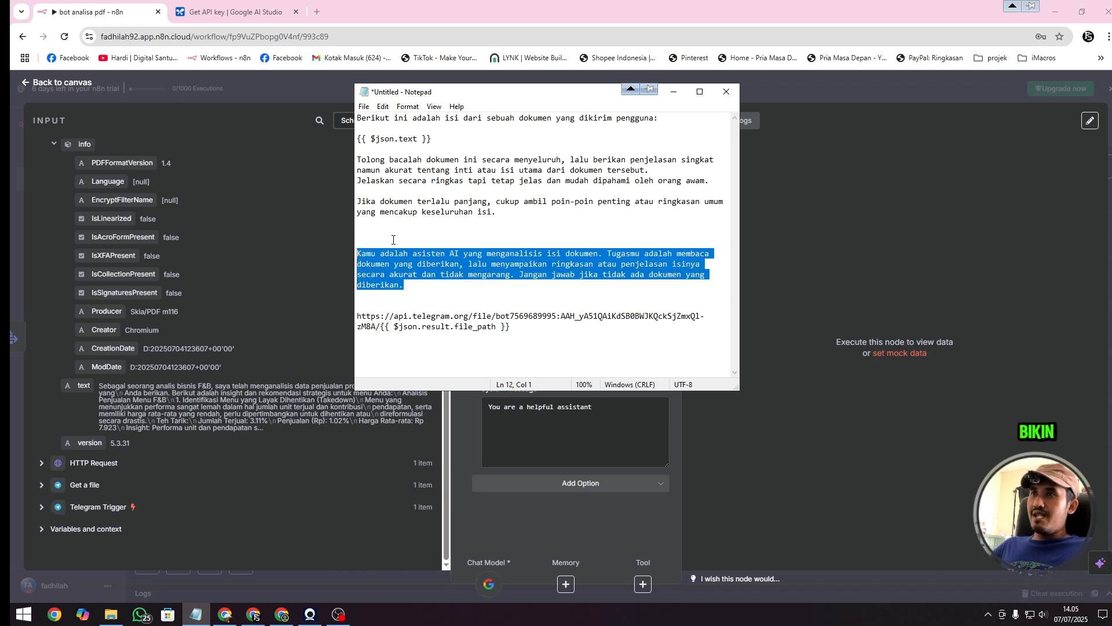
left_click(672, 92)
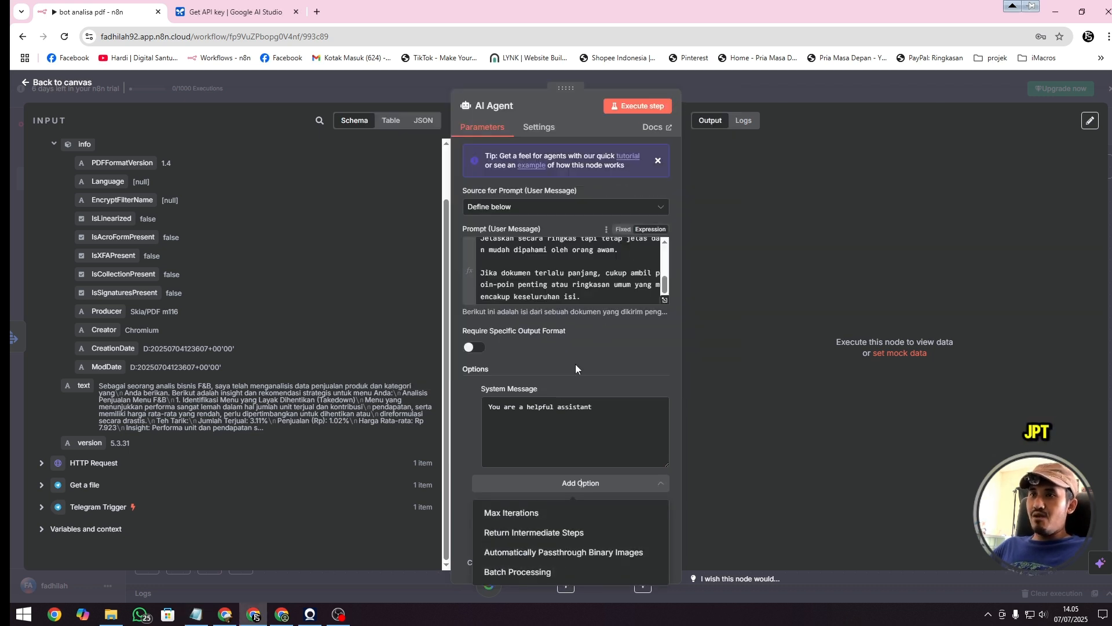
triple_click(532, 409)
key("ctrl+v")
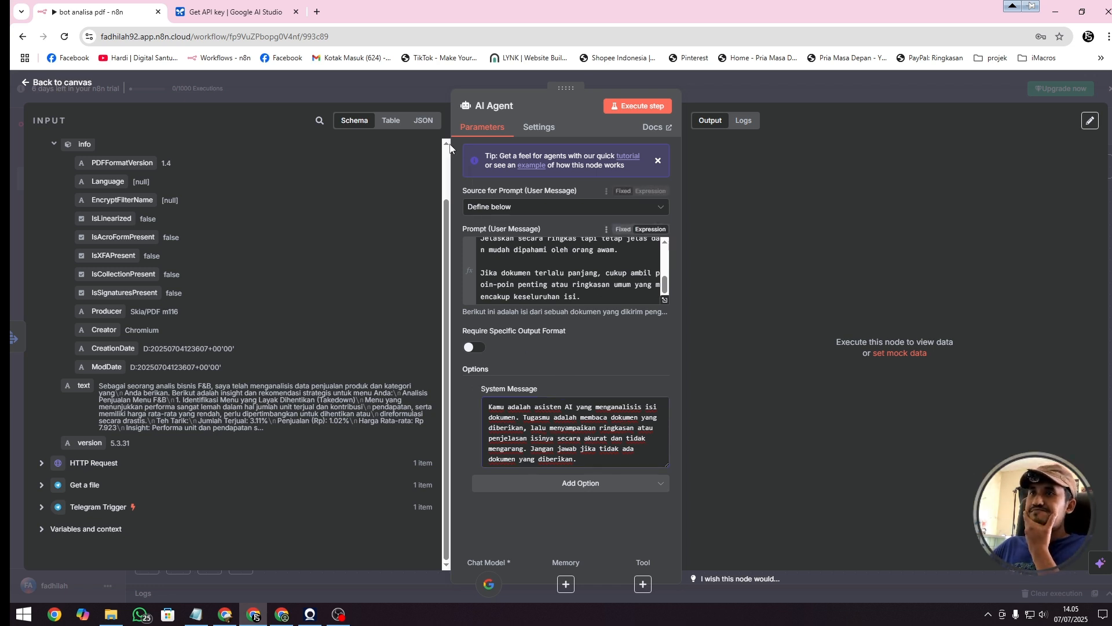
left_click(645, 108)
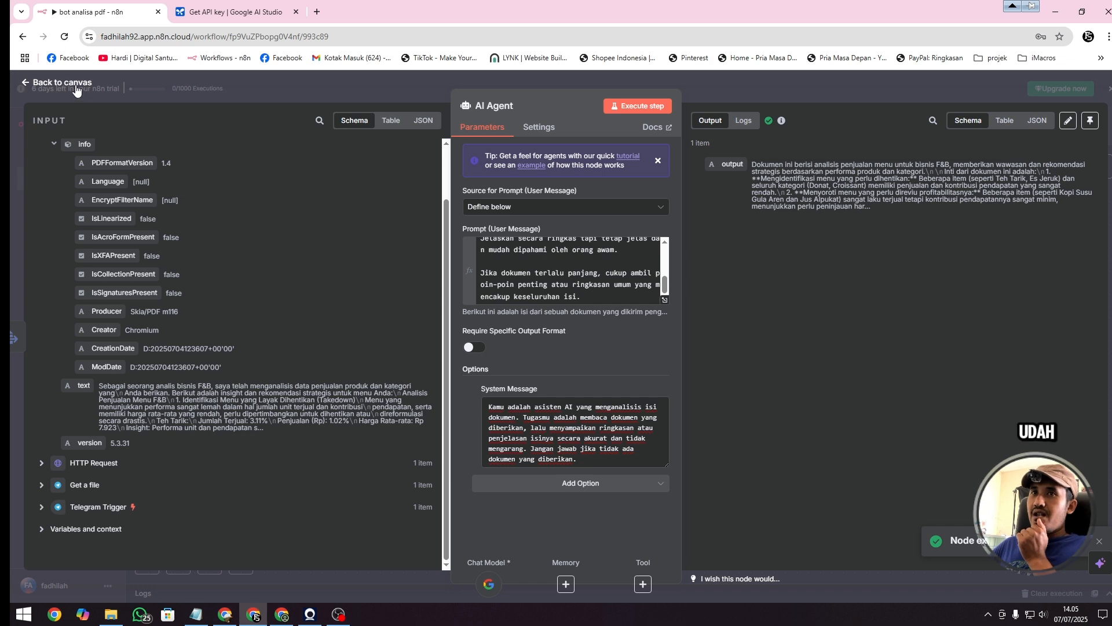
Return to the canvas and add a Telegram Send a text message node after the AI Agent.
key("Escape")
left_click(967, 310)
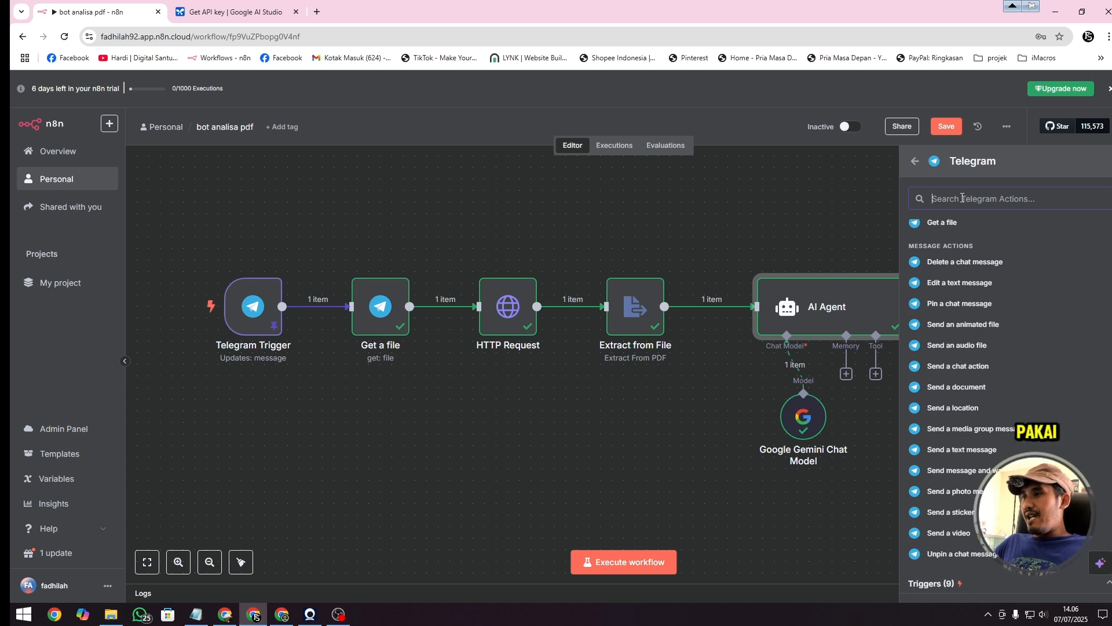
left_click(961, 449)
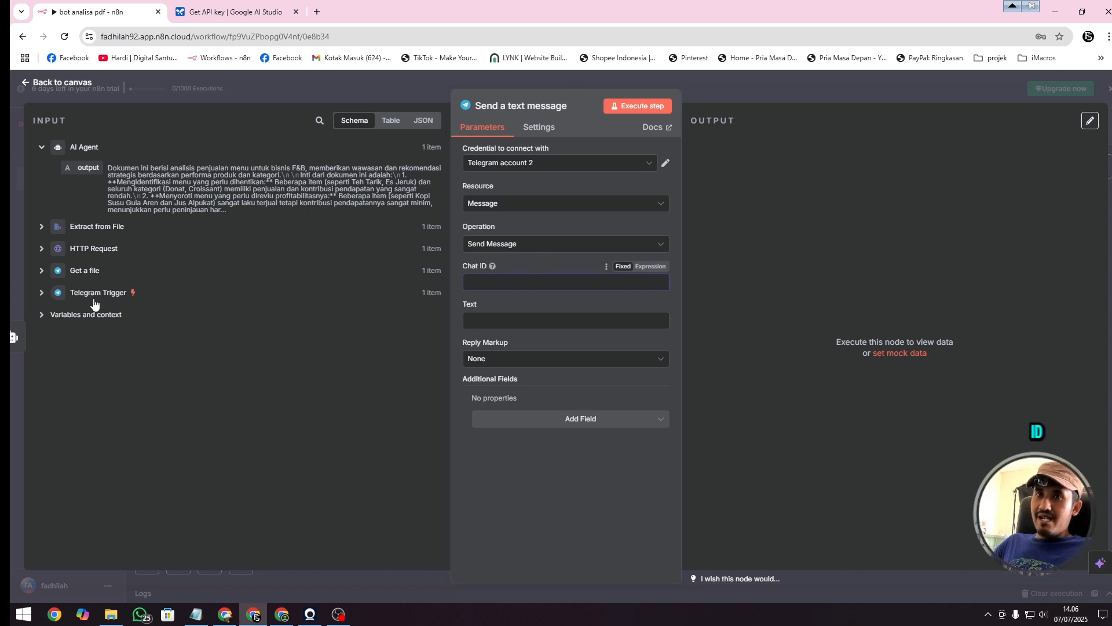
Map the message node's Chat ID to the chat id from the Telegram Trigger's message data.
left_click(41, 292)
scroll(197, 301, "down", 5)
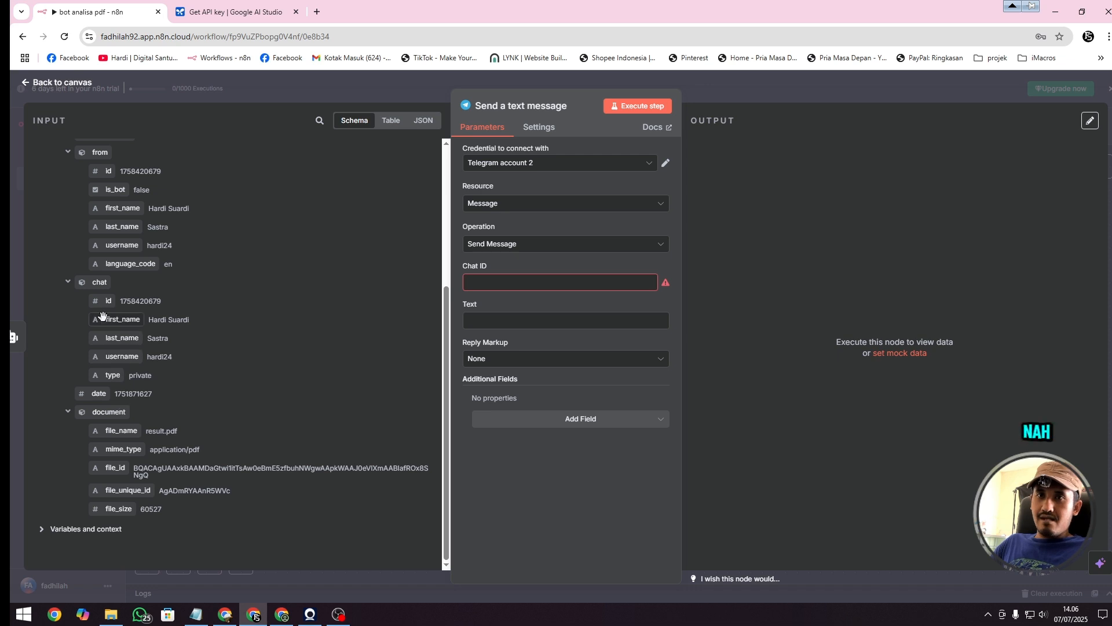
left_click_drag(101, 301, 497, 290)
left_click(500, 492)
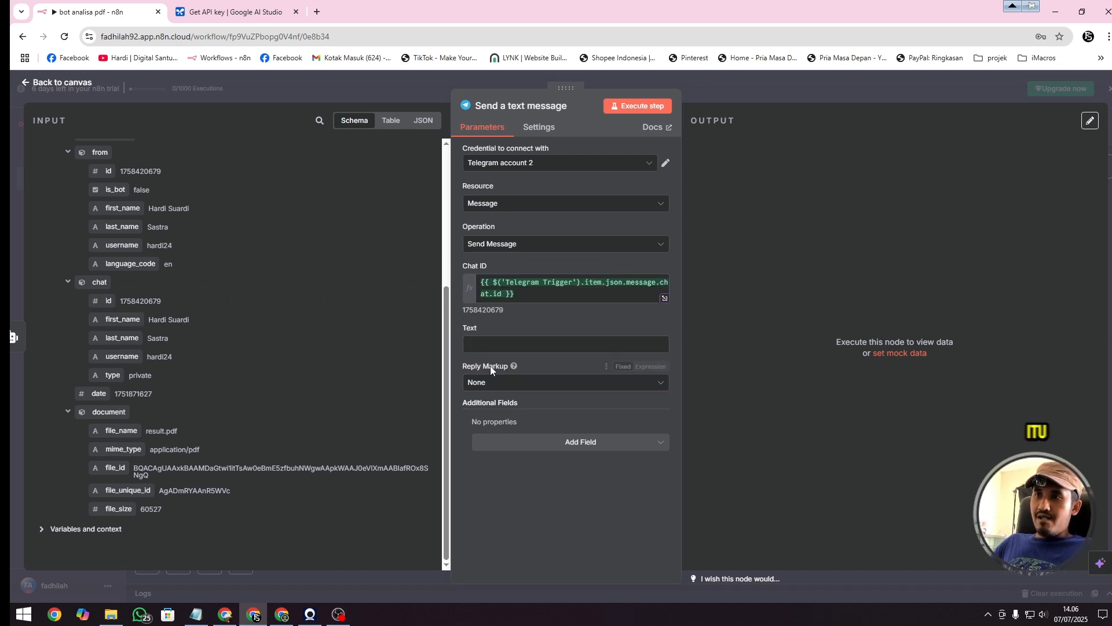
Map the message node's Text to the AI Agent's output and add the Parse Mode field with HTML.
scroll(283, 359, "up", 5)
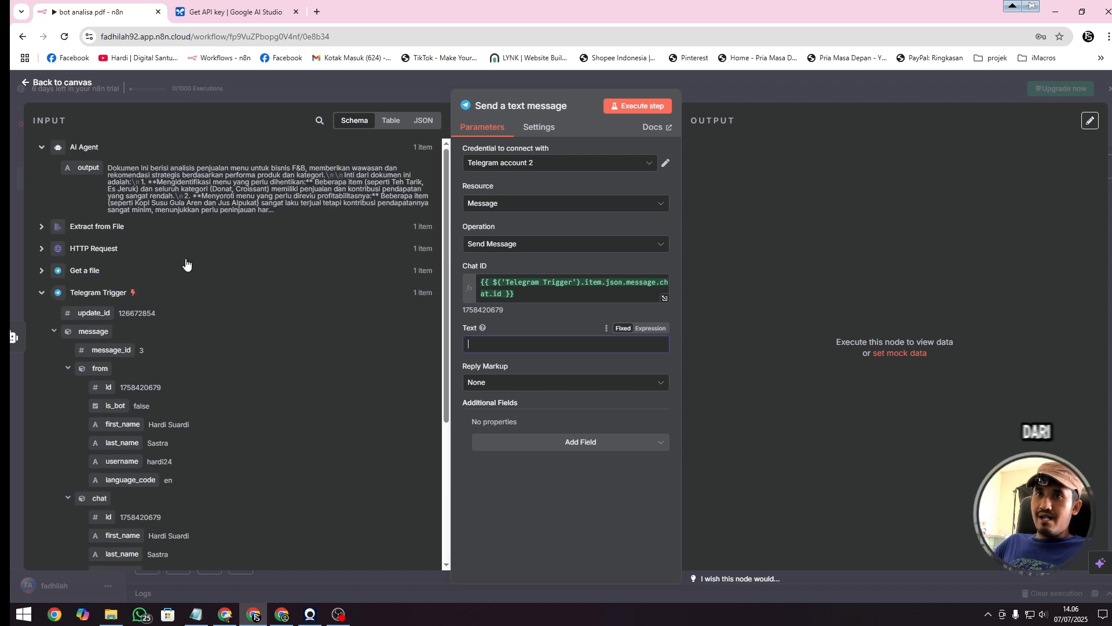
left_click_drag(85, 168, 512, 352)
left_click(534, 511)
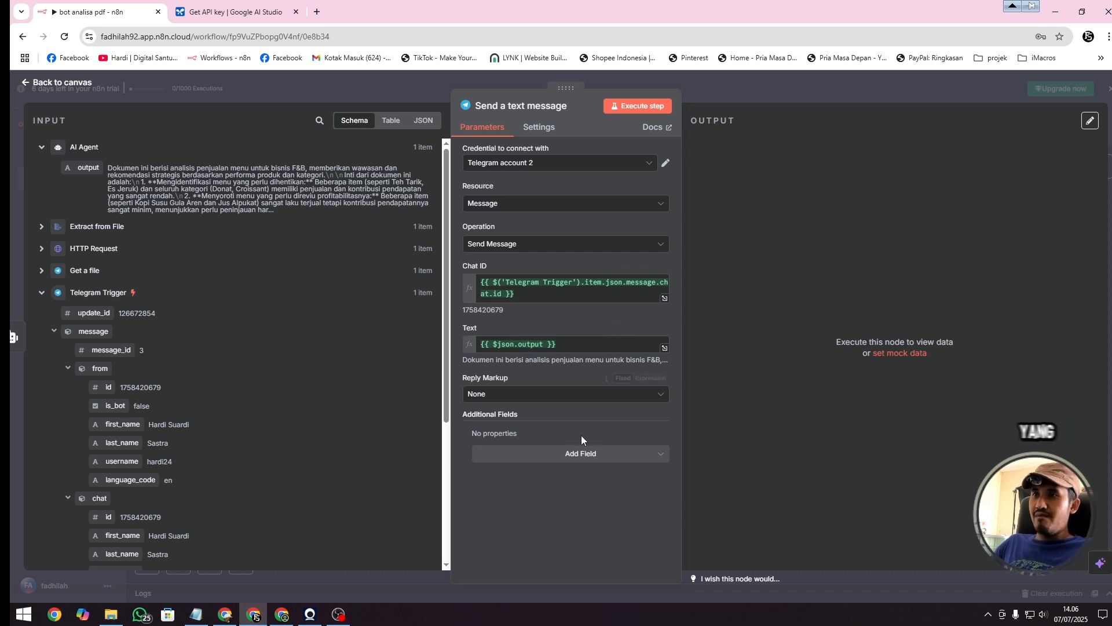
left_click(570, 454)
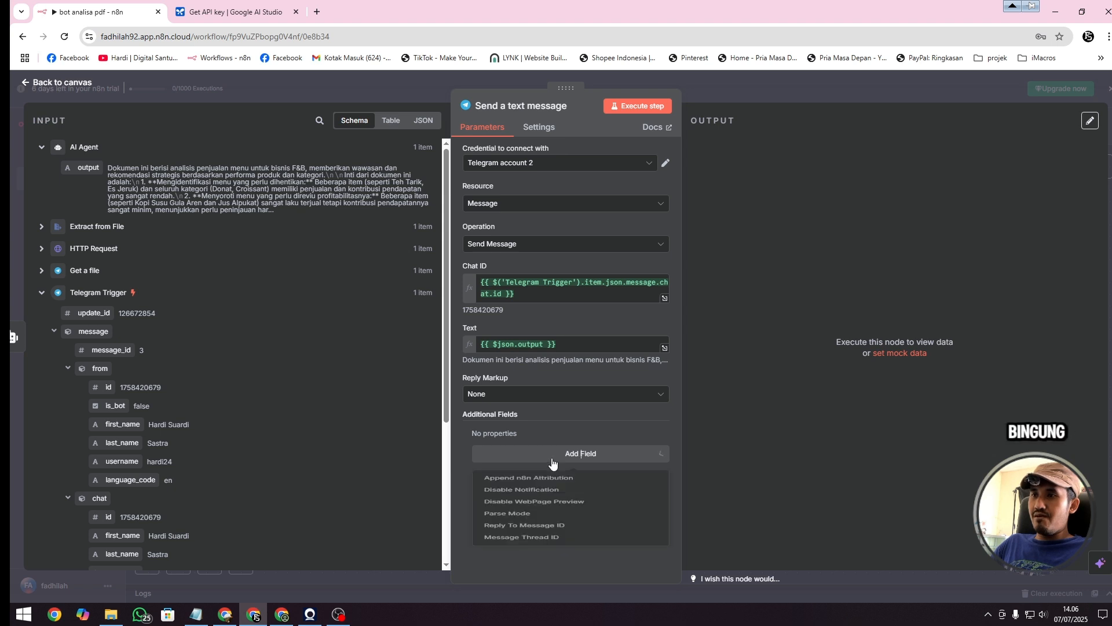
left_click(528, 542)
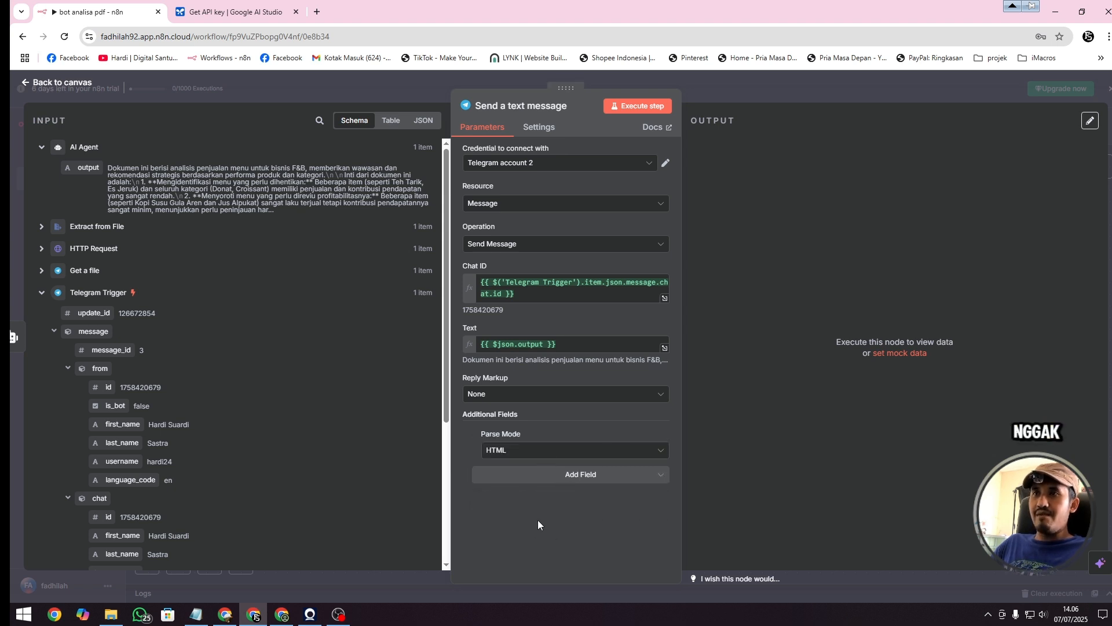
Execute the Send a text message step and check the bot's reply in the botfile chat on Telegram Web.
left_click(644, 108)
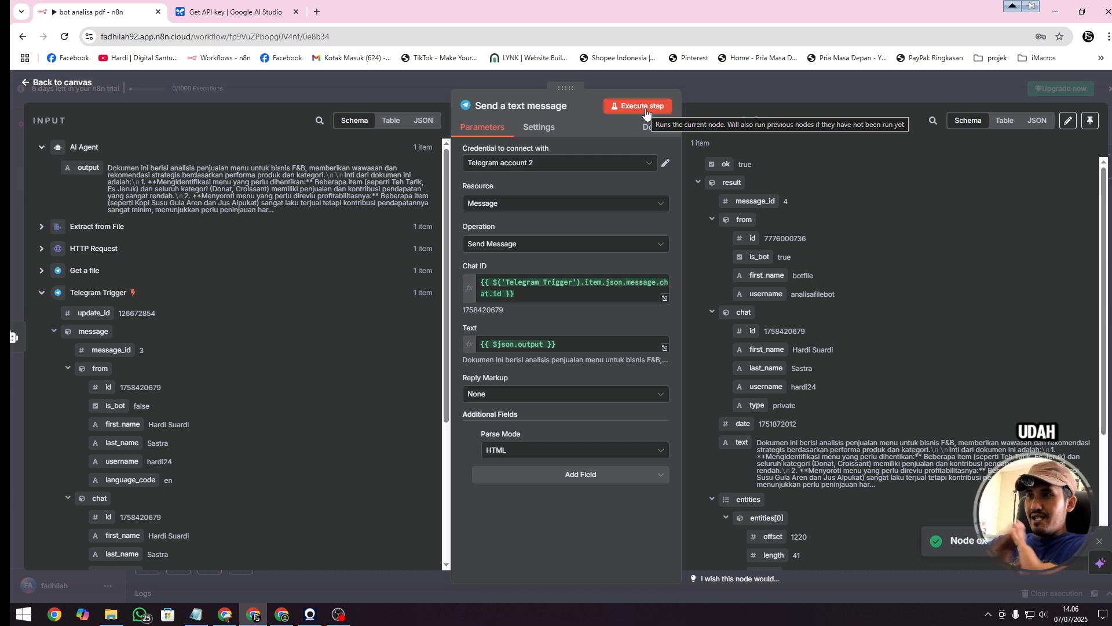
left_click(282, 615)
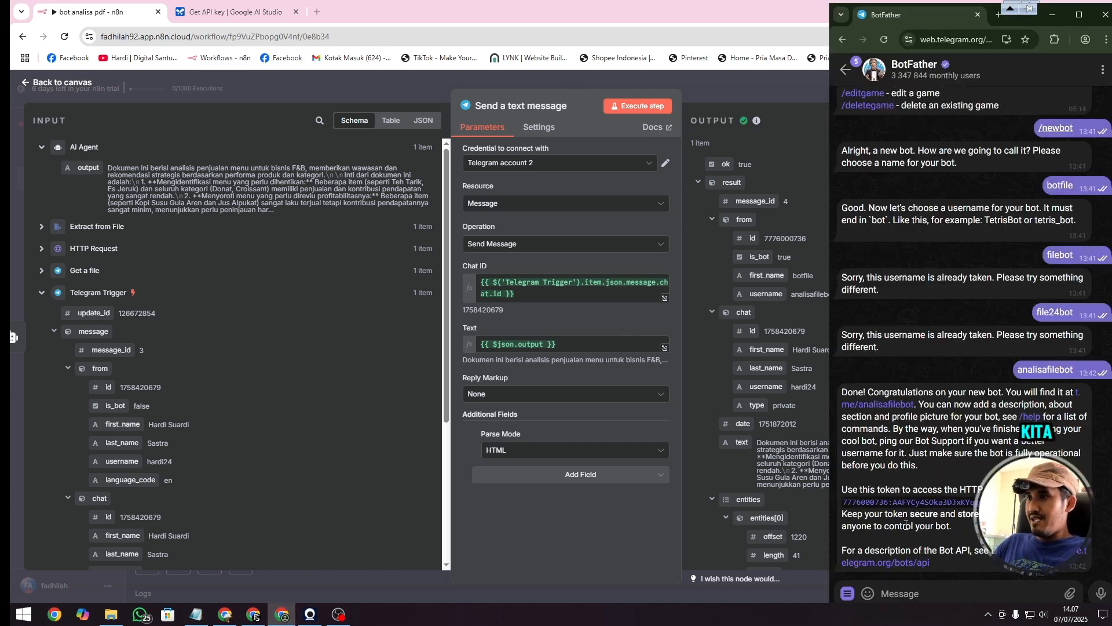
left_click(897, 405)
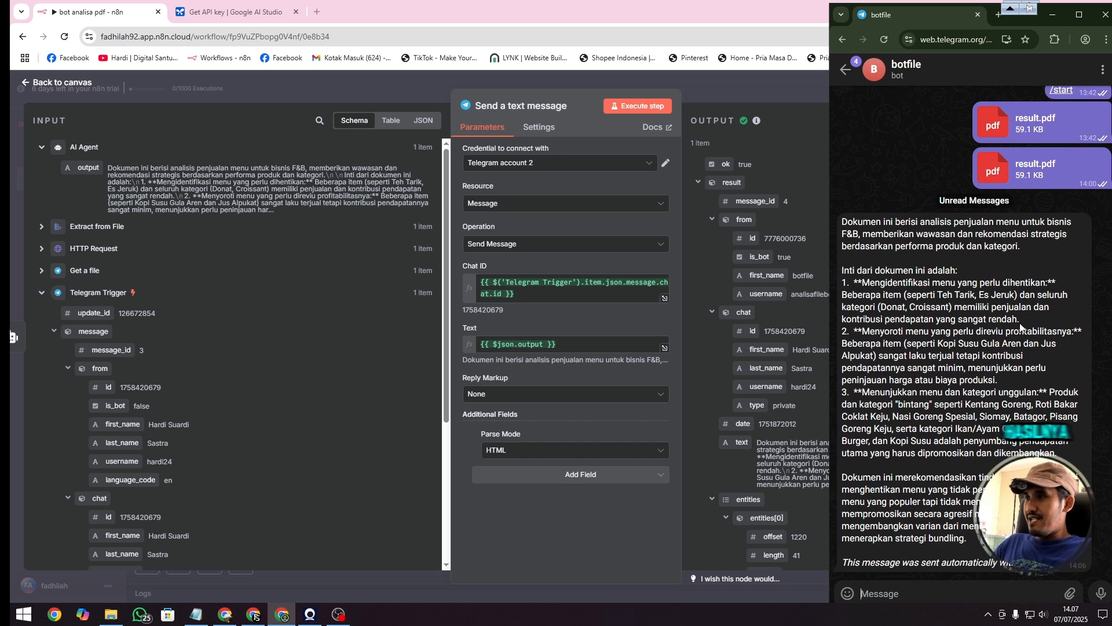
Return to the n8n canvas and unpin the test data from the Telegram Trigger node.
left_click(80, 90)
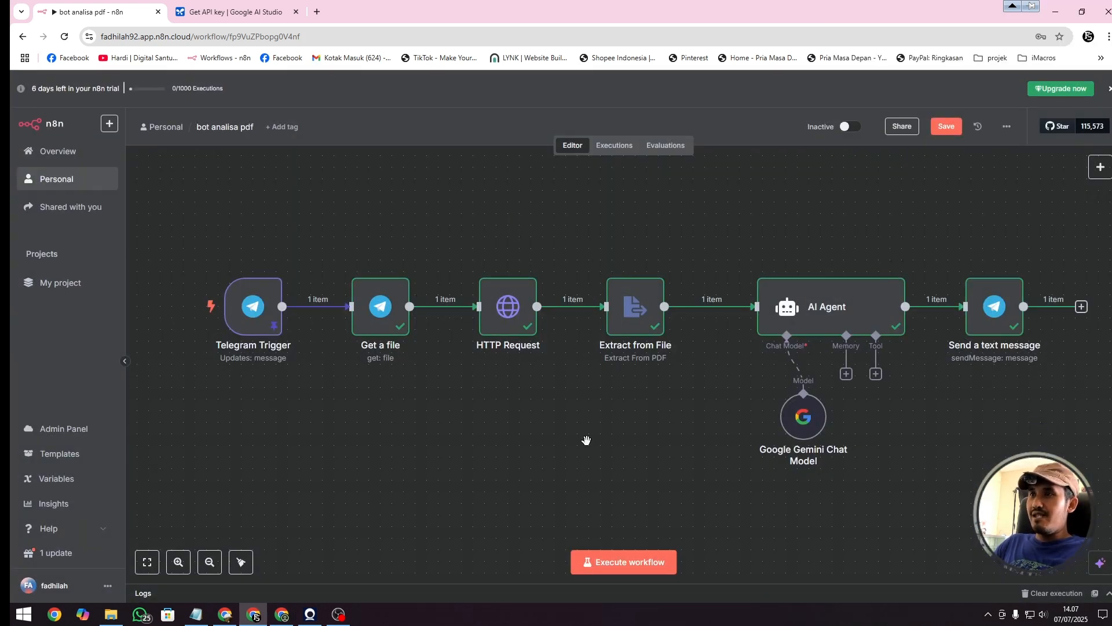
scroll(636, 433, "down", 2)
left_click_drag(638, 433, 497, 465)
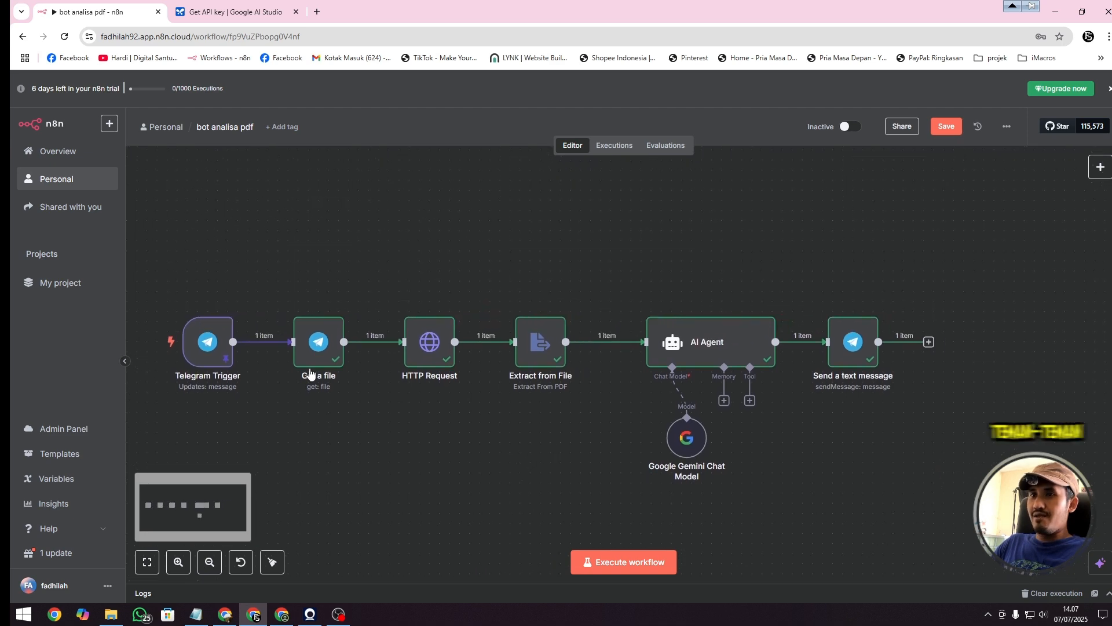
left_click(200, 358)
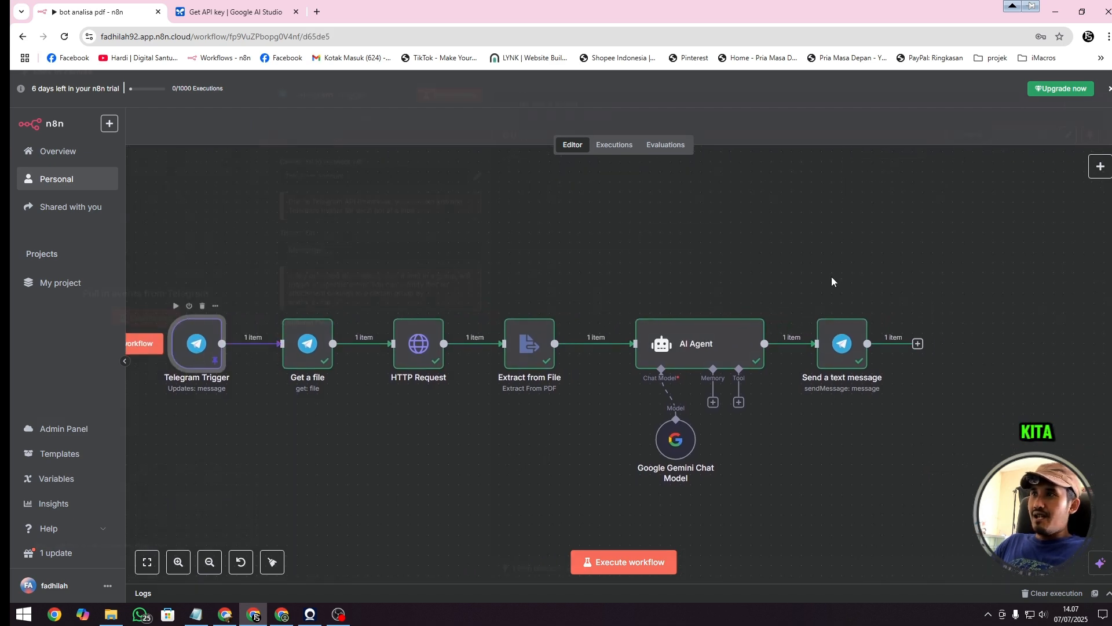
key("Return")
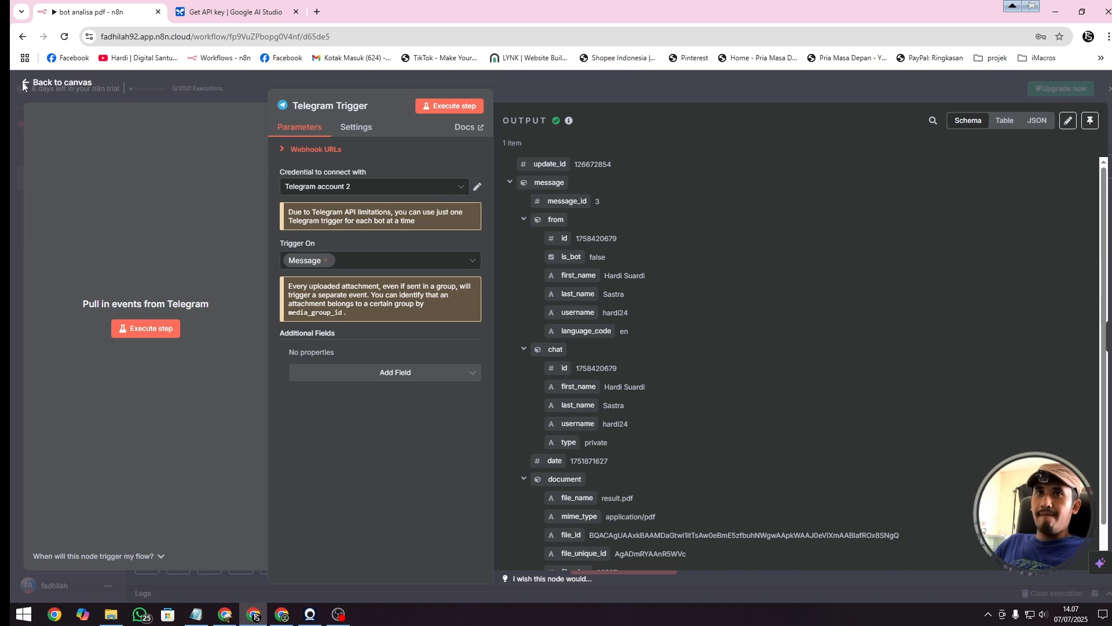
key("Escape")
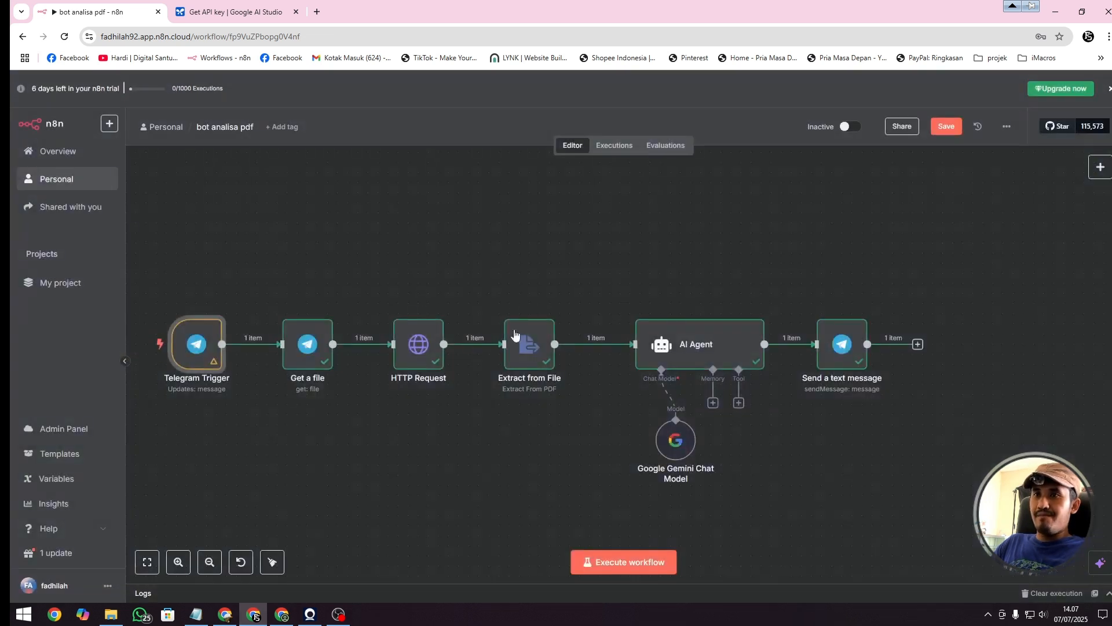
Execute the whole workflow and send fw8ben.pdf from Downloads to the botfile chat on Telegram Web as a test.
left_click(603, 569)
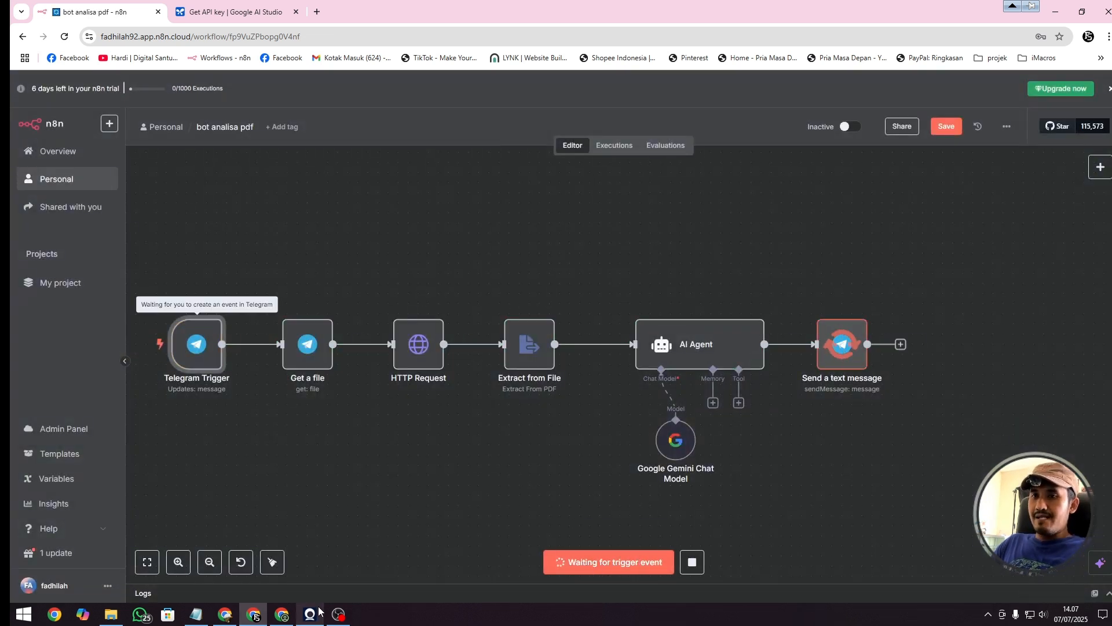
left_click(282, 614)
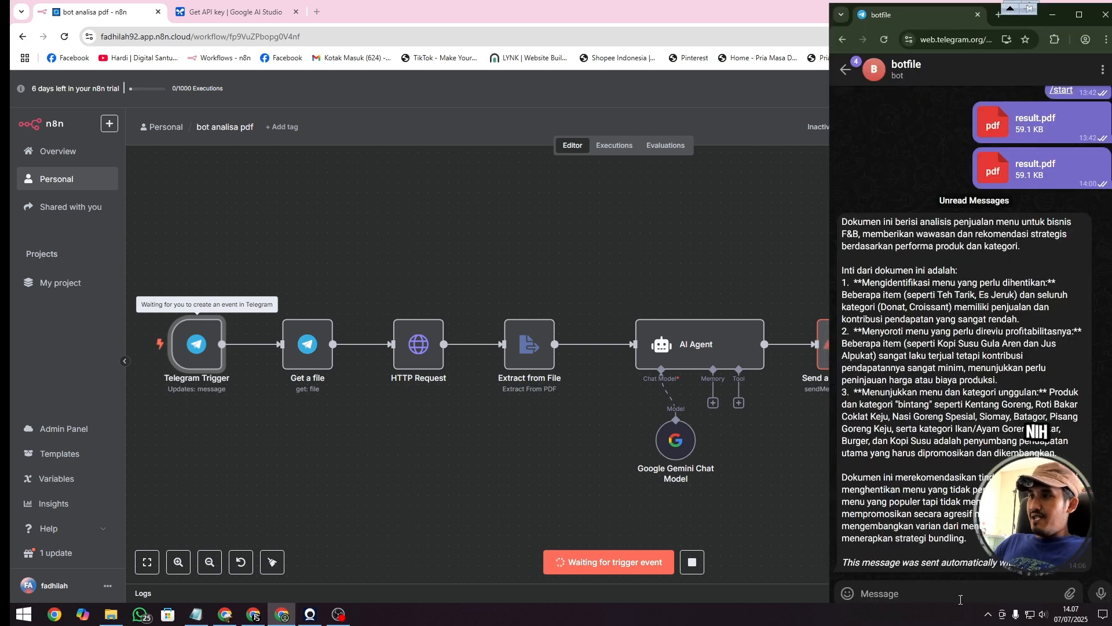
mouse_move(1074, 601)
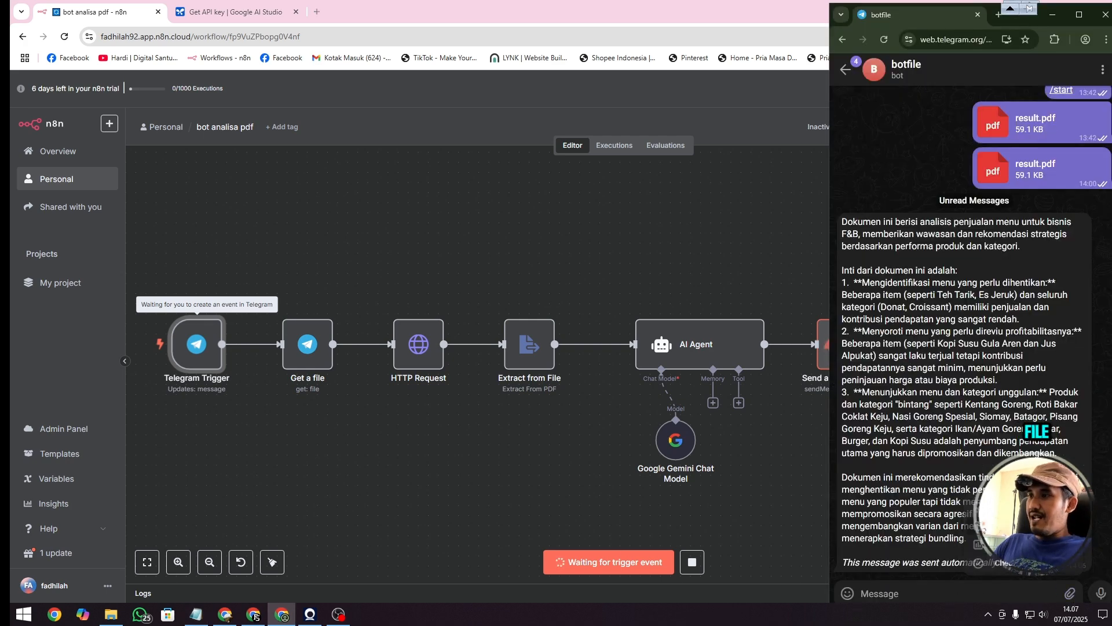
left_click(985, 524)
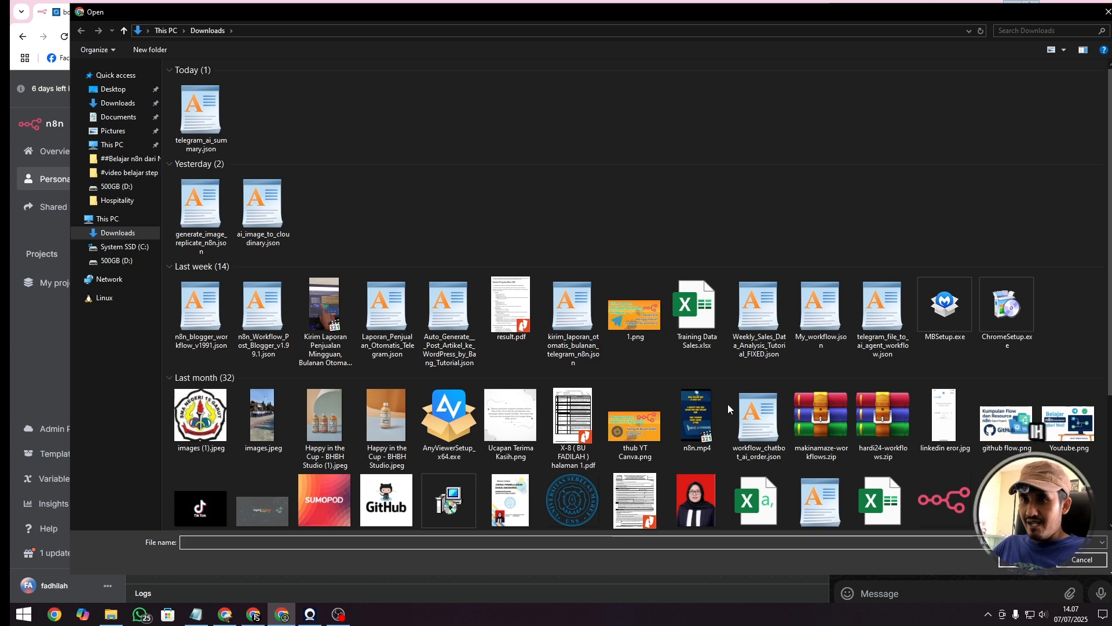
scroll(728, 404, "down", 3)
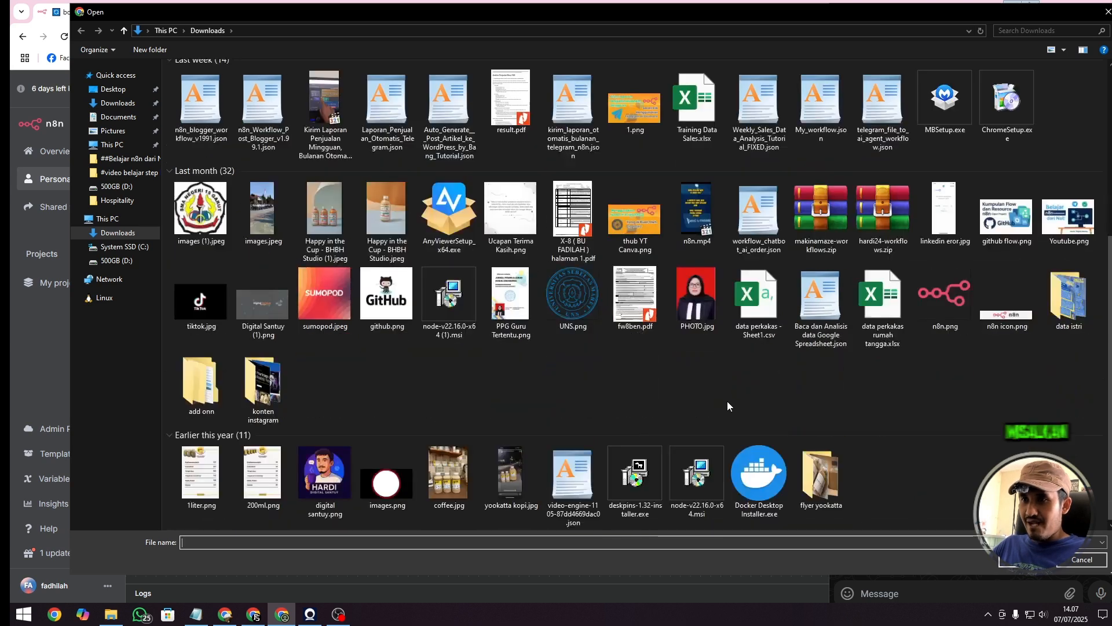
double_click(634, 313)
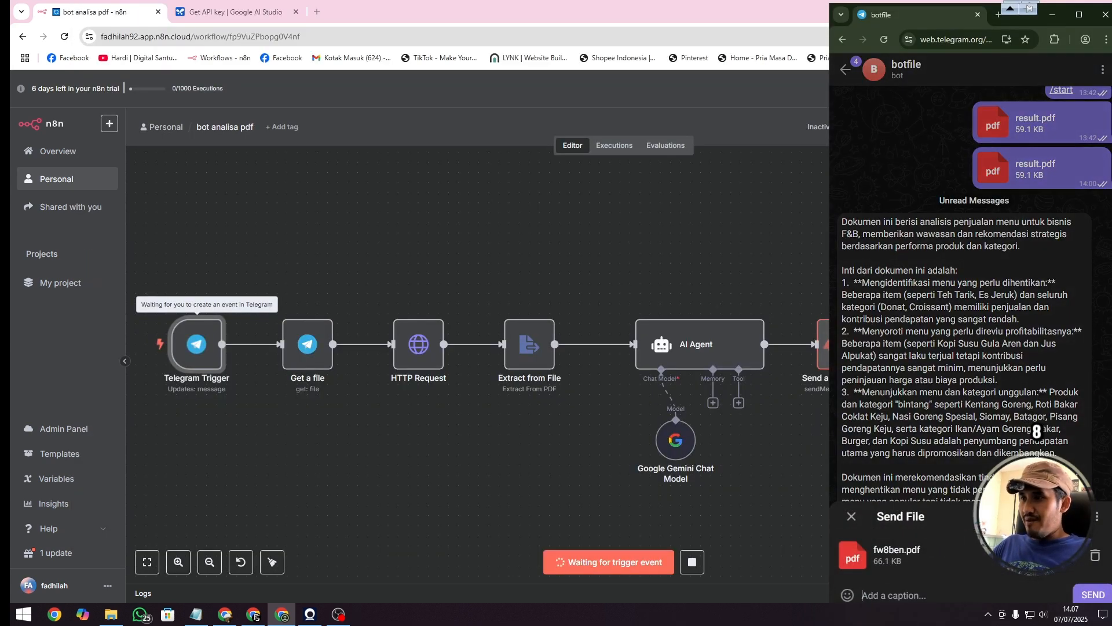
left_click(1092, 595)
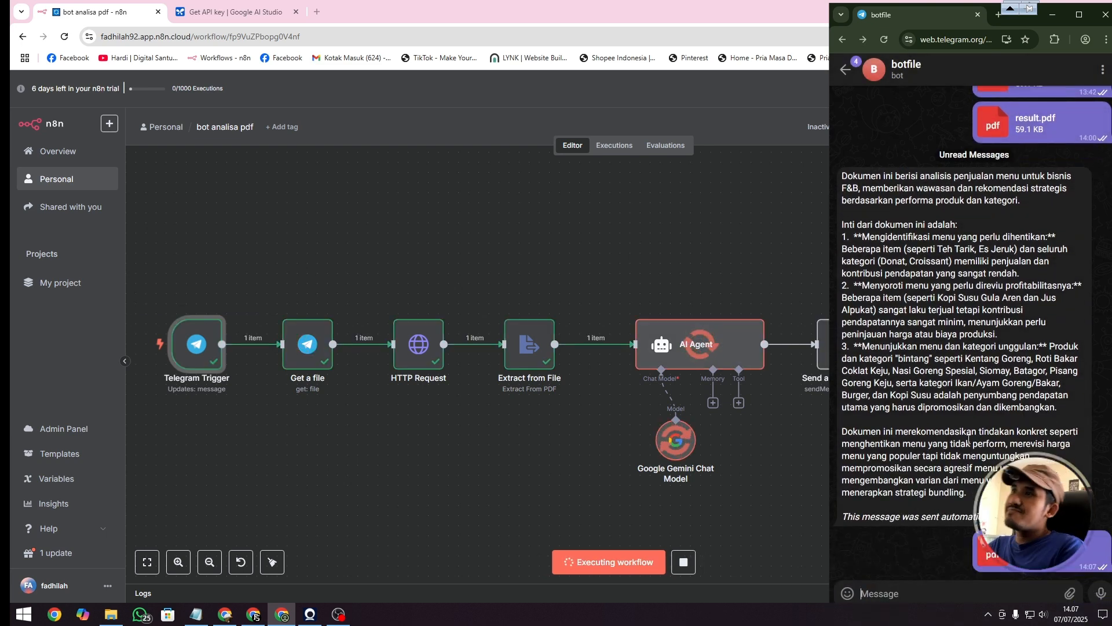
Show the n8n window beside the botfile chat and read the bot's reply to fw8ben.pdf.
left_click(1053, 14)
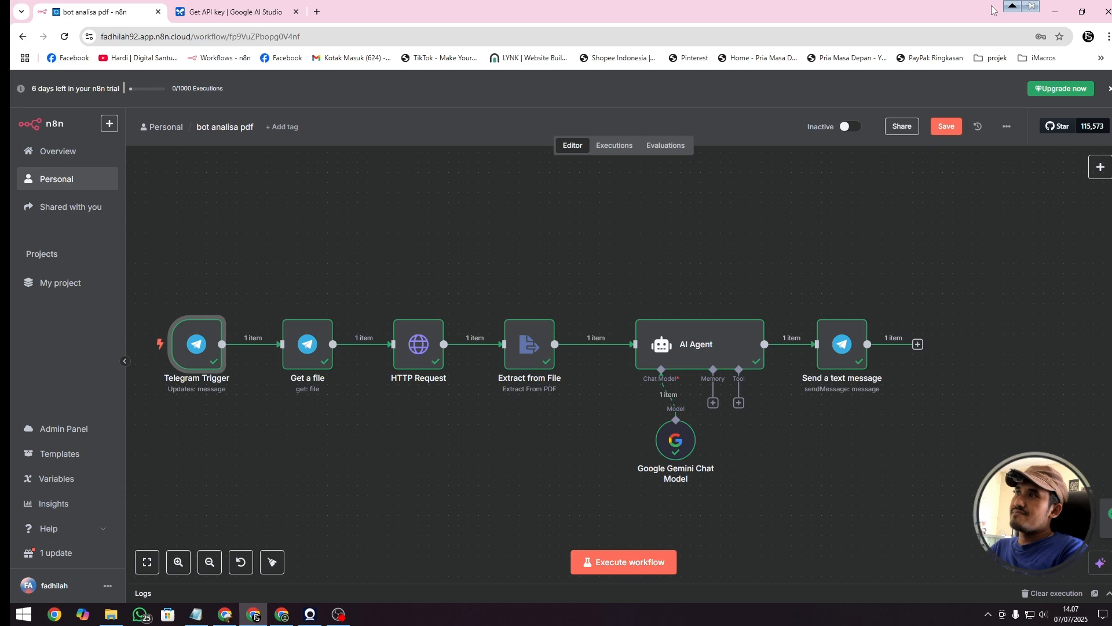
left_click(1081, 12)
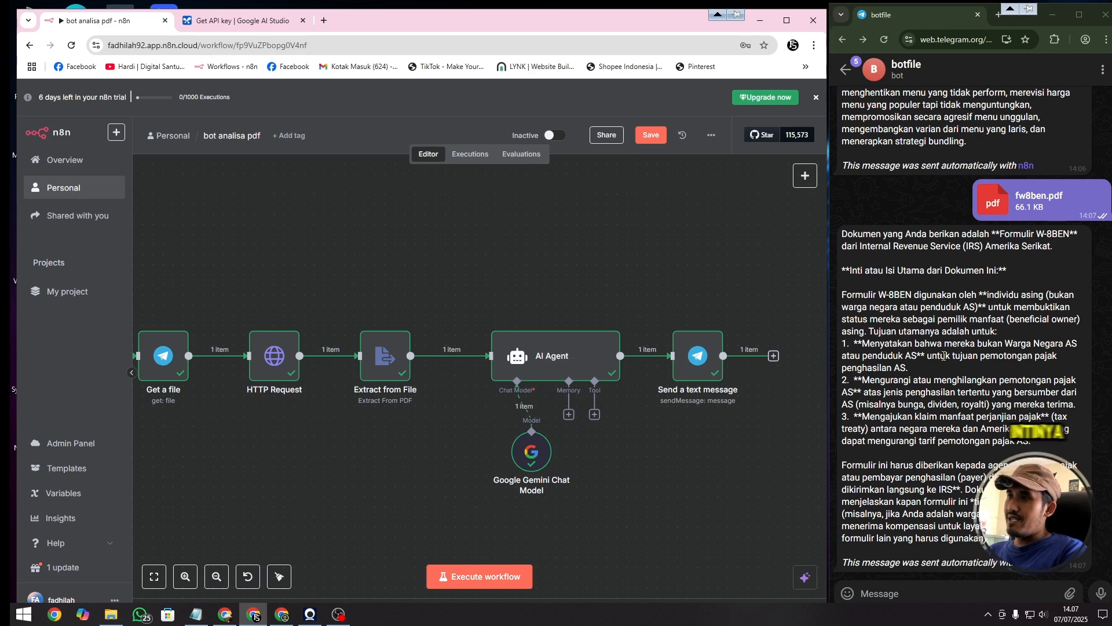
left_click_drag(844, 295, 953, 410)
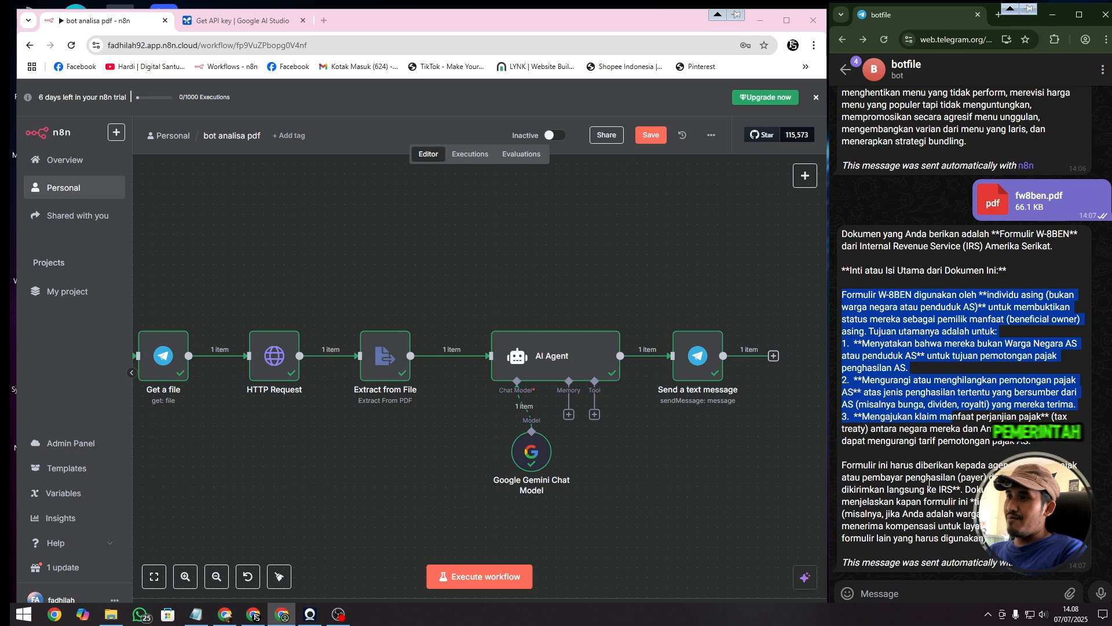
left_click(943, 311)
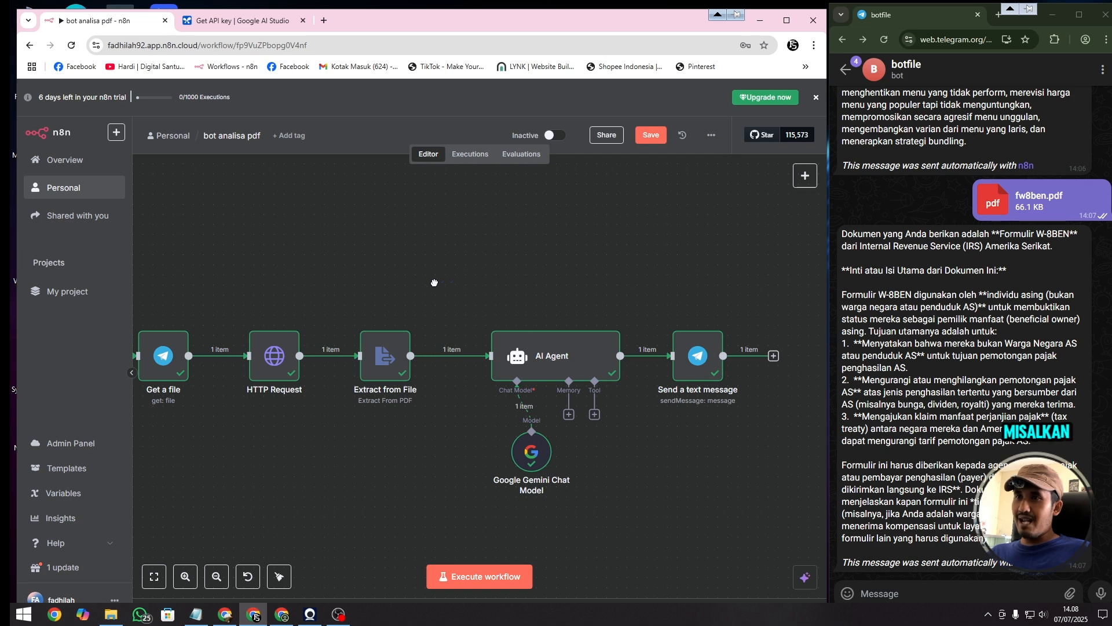
Move the Telegram Trigger node away from Get a file, add a Switch node to the workflow, and return to the canvas.
left_click_drag(451, 281, 588, 264)
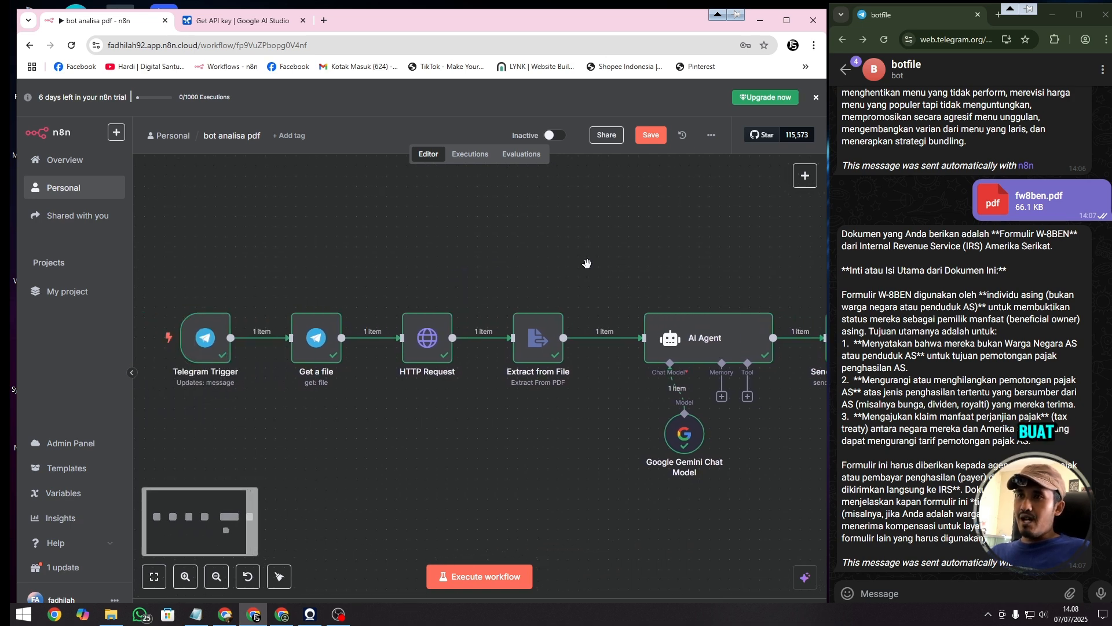
scroll(588, 264, "down", 3)
left_click(786, 20)
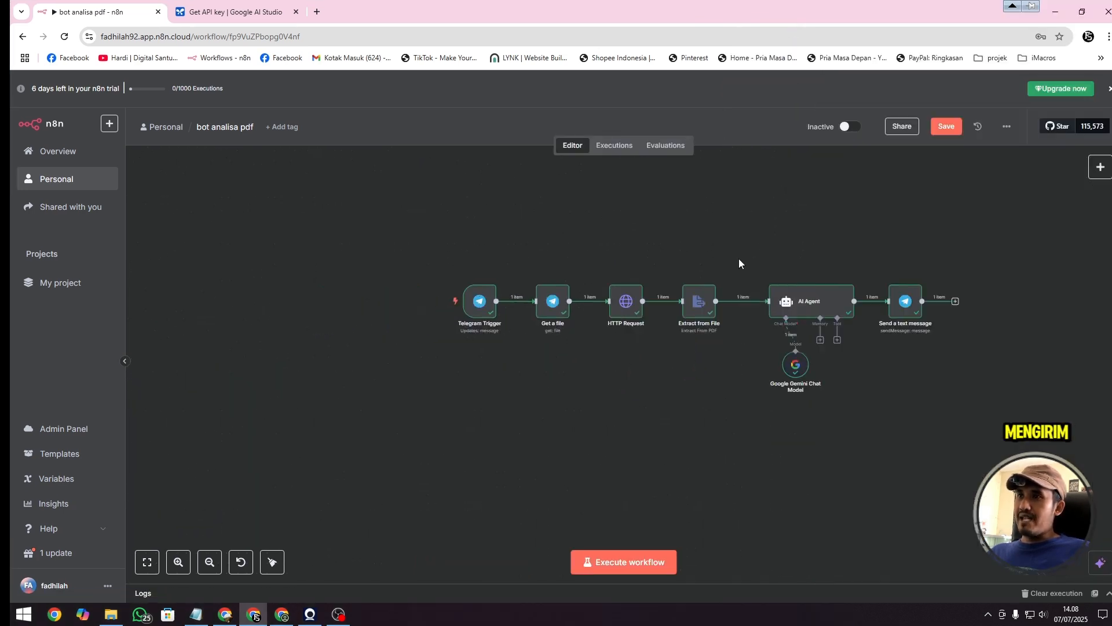
scroll(803, 260, "up", 3)
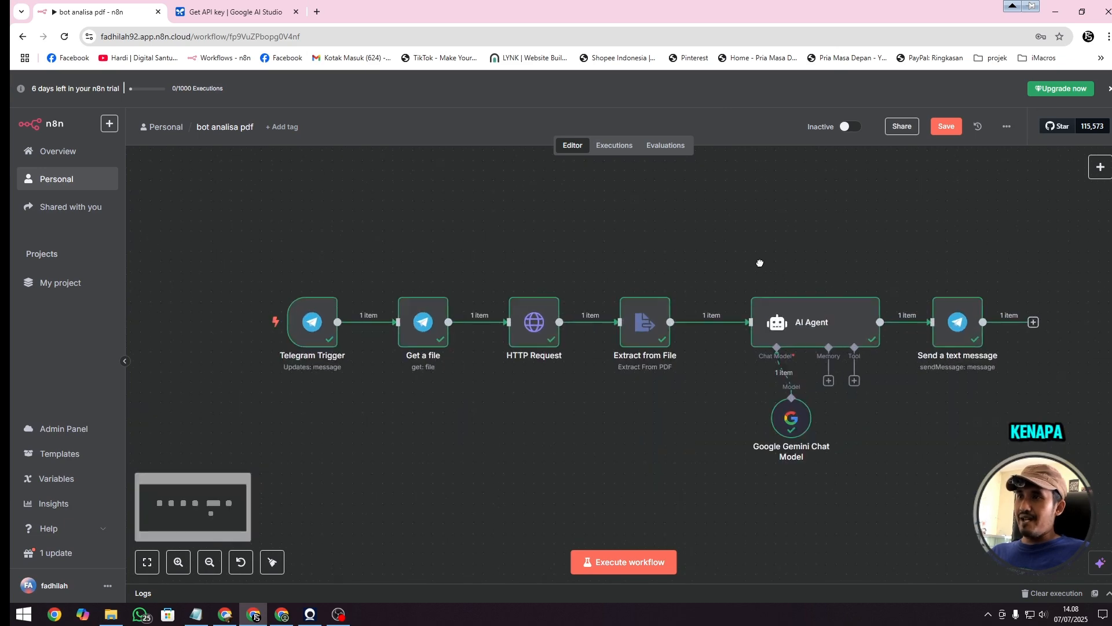
left_click_drag(760, 263, 724, 248)
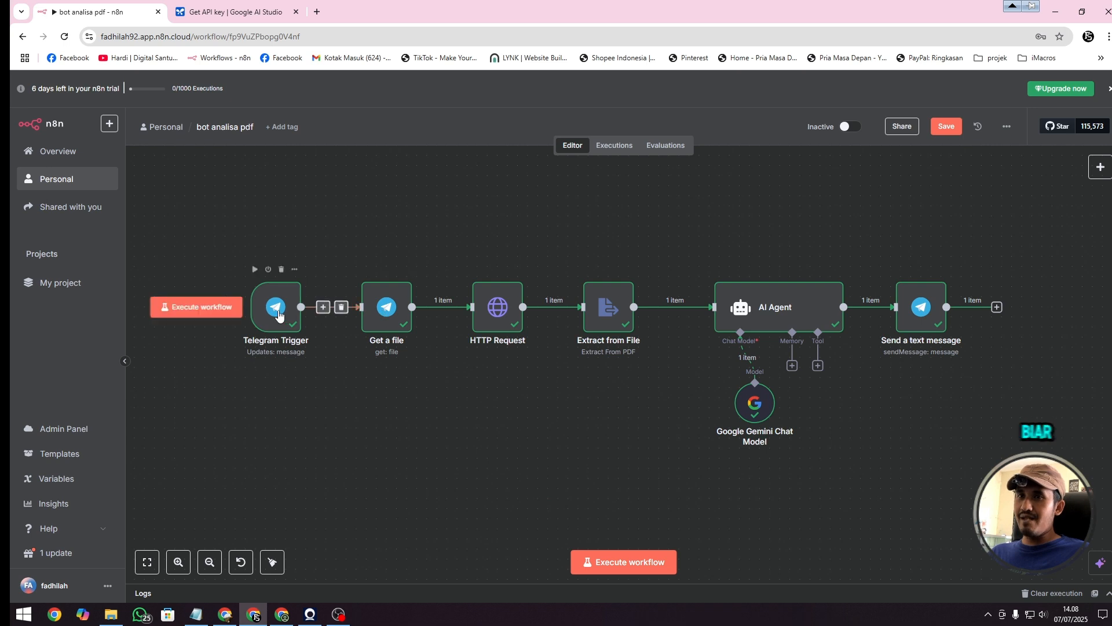
left_click_drag(275, 313, 225, 313)
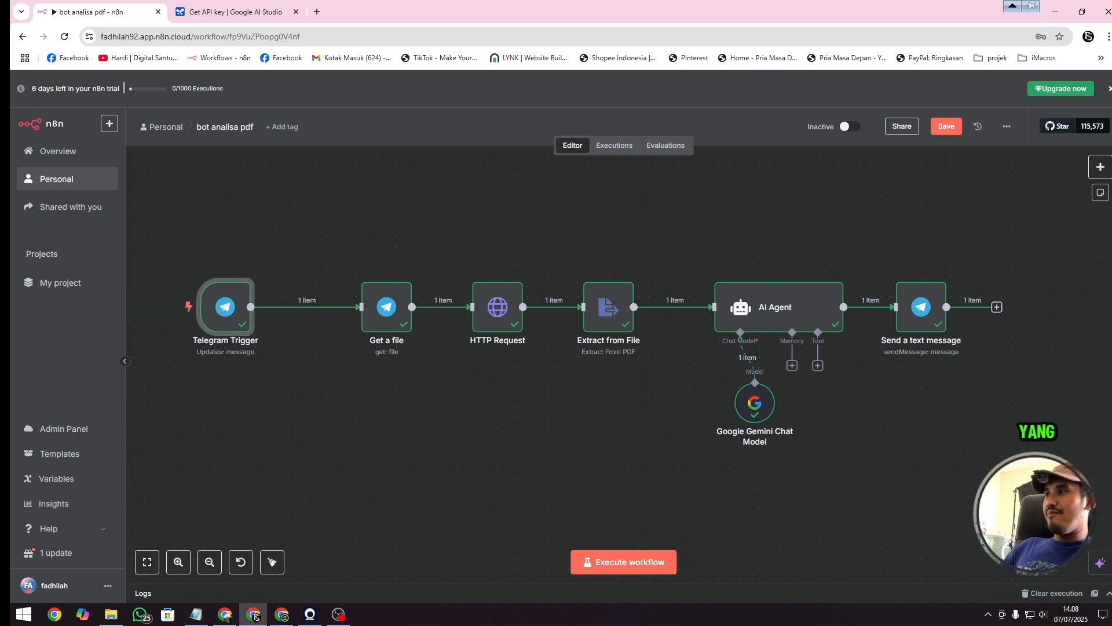
left_click(1100, 167)
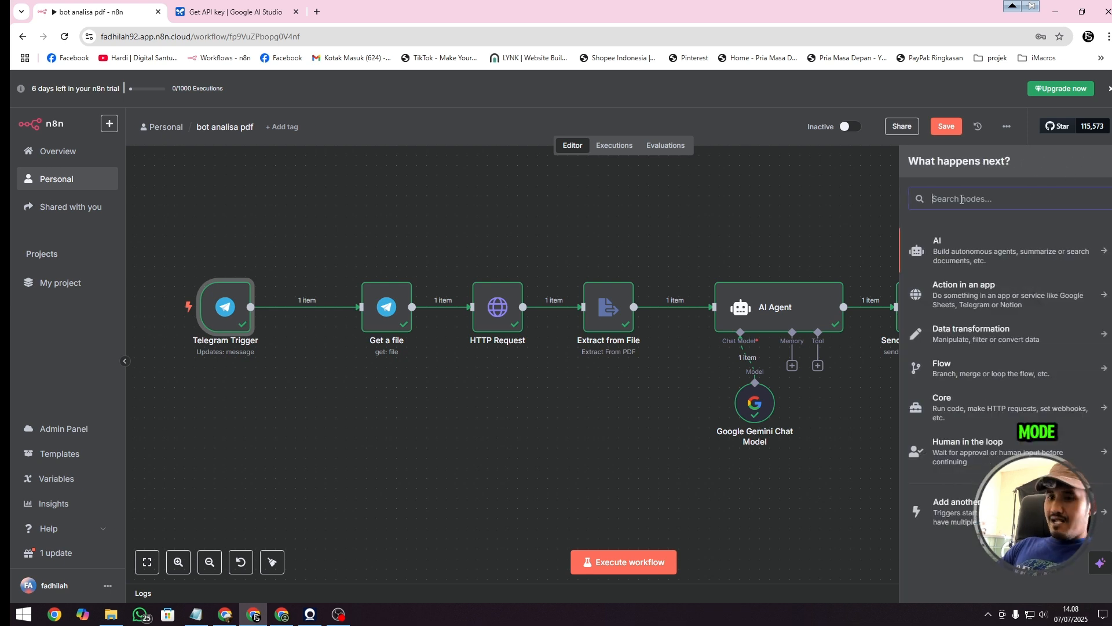
type("si")
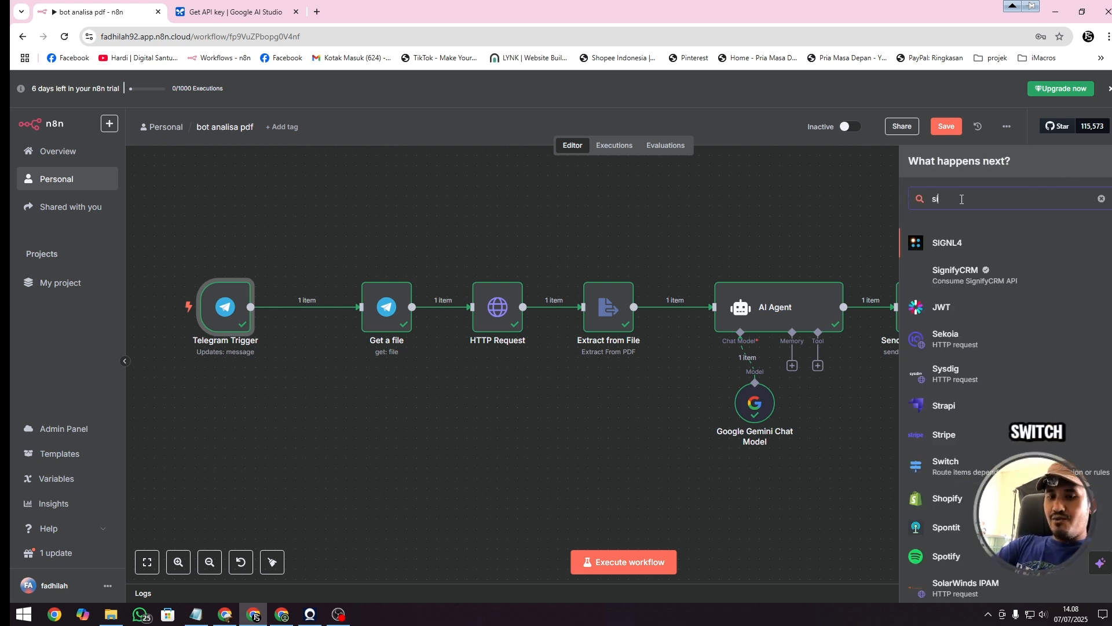
type("t")
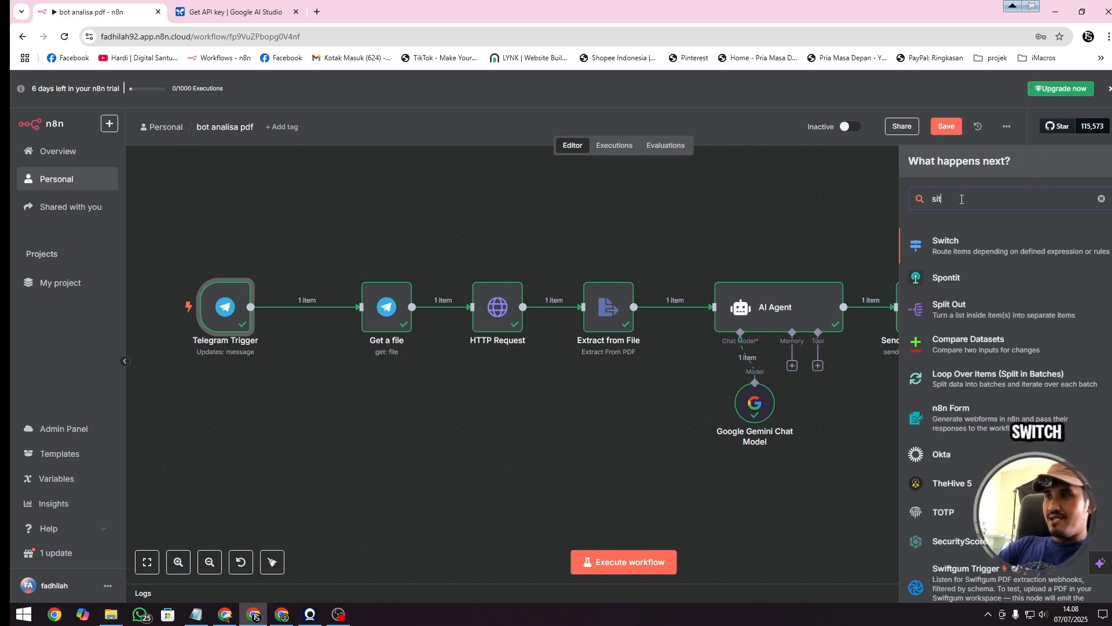
left_click(958, 251)
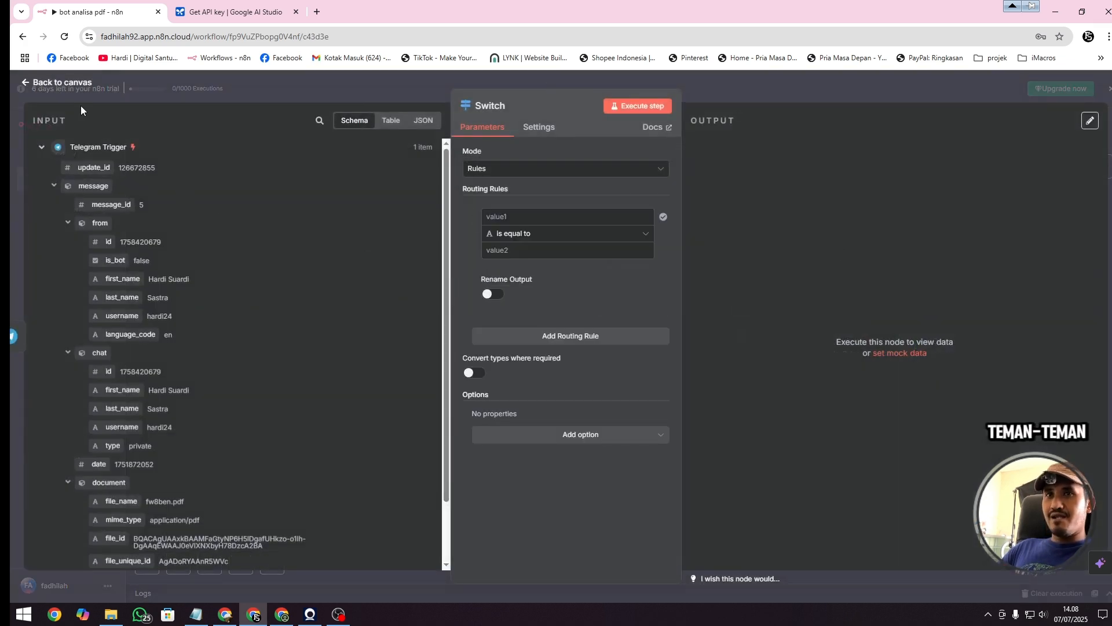
left_click(60, 86)
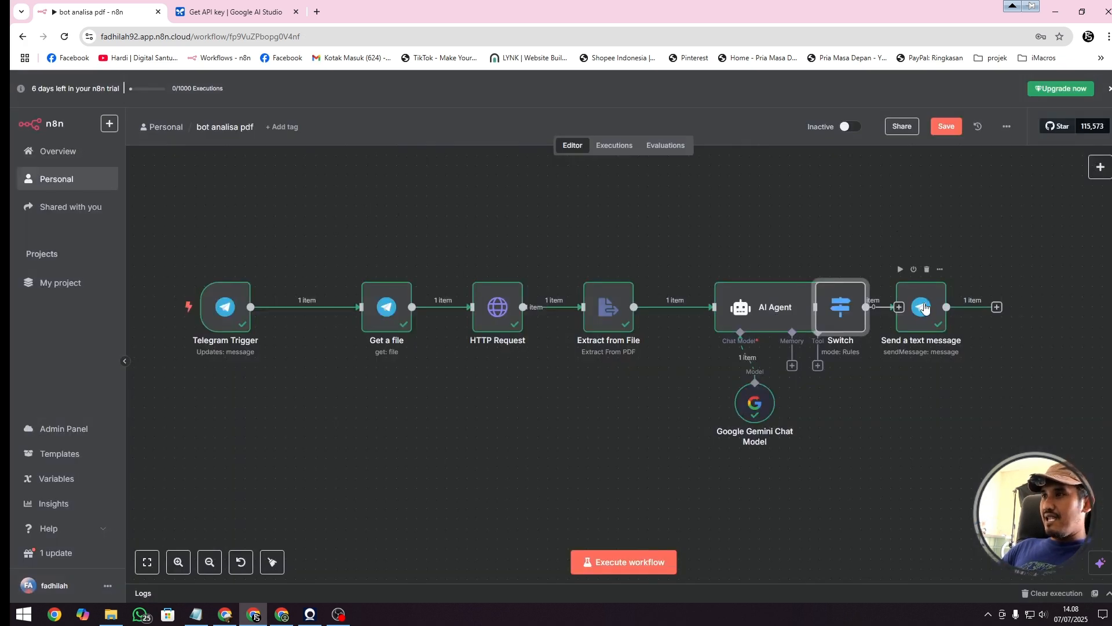
Unlink Telegram Trigger from Get a file and shift the downstream nodes away, placing the Switch node right after the trigger.
left_click_drag(841, 307, 301, 392)
left_click(315, 307)
left_click_drag(333, 238, 1070, 430)
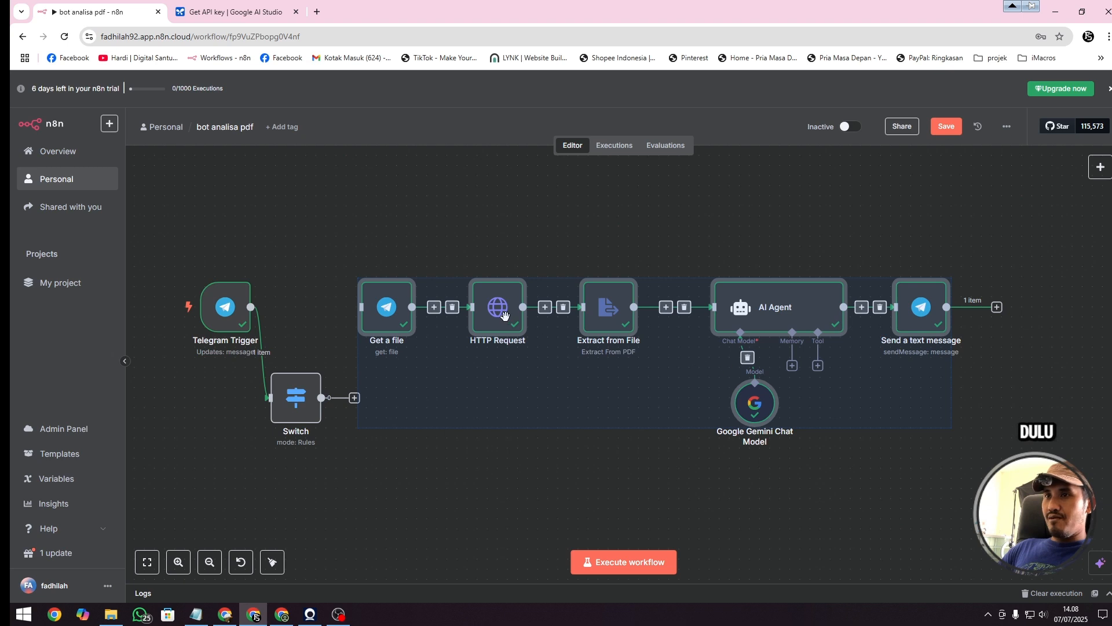
left_click_drag(504, 315, 646, 306)
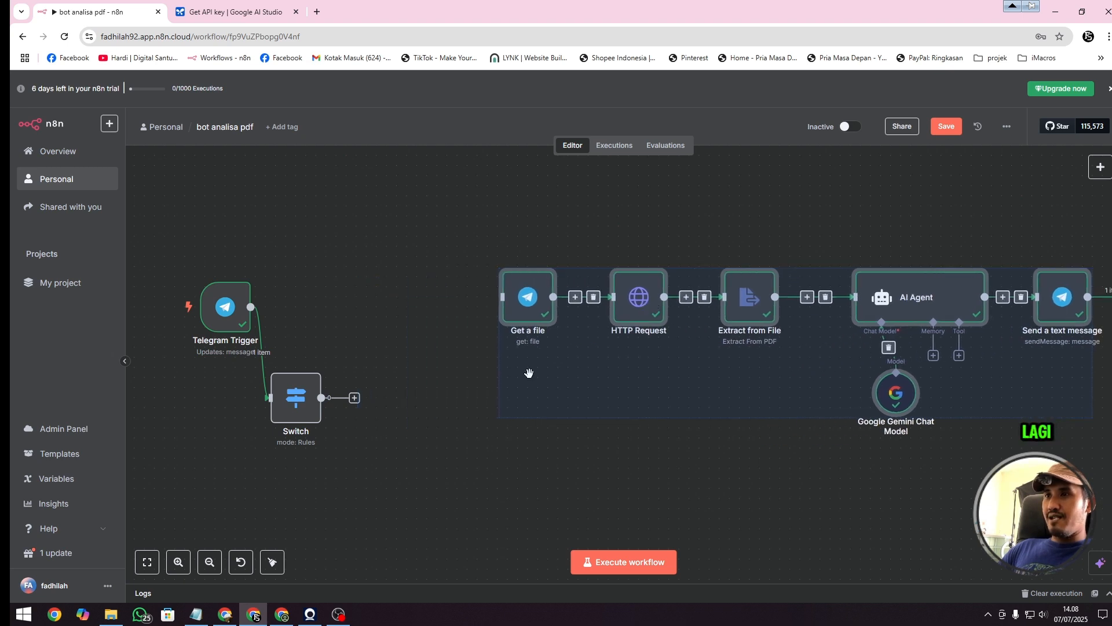
left_click(427, 429)
left_click_drag(297, 397, 346, 307)
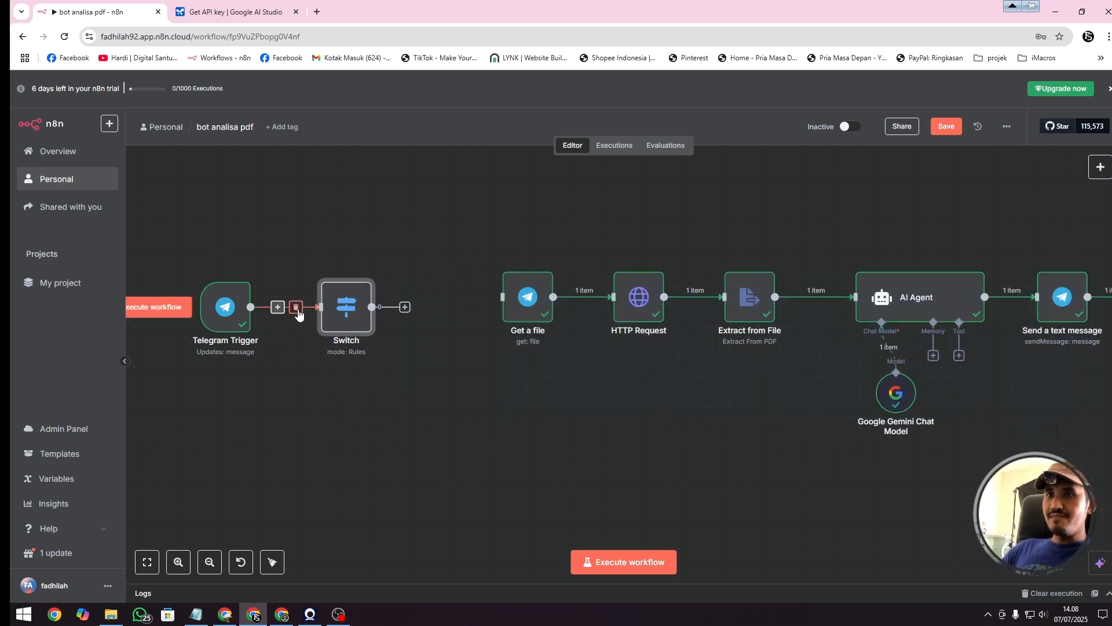
Set the Switch's first routing rule to check that the object {{ $json.message.document }} exists.
double_click(348, 308)
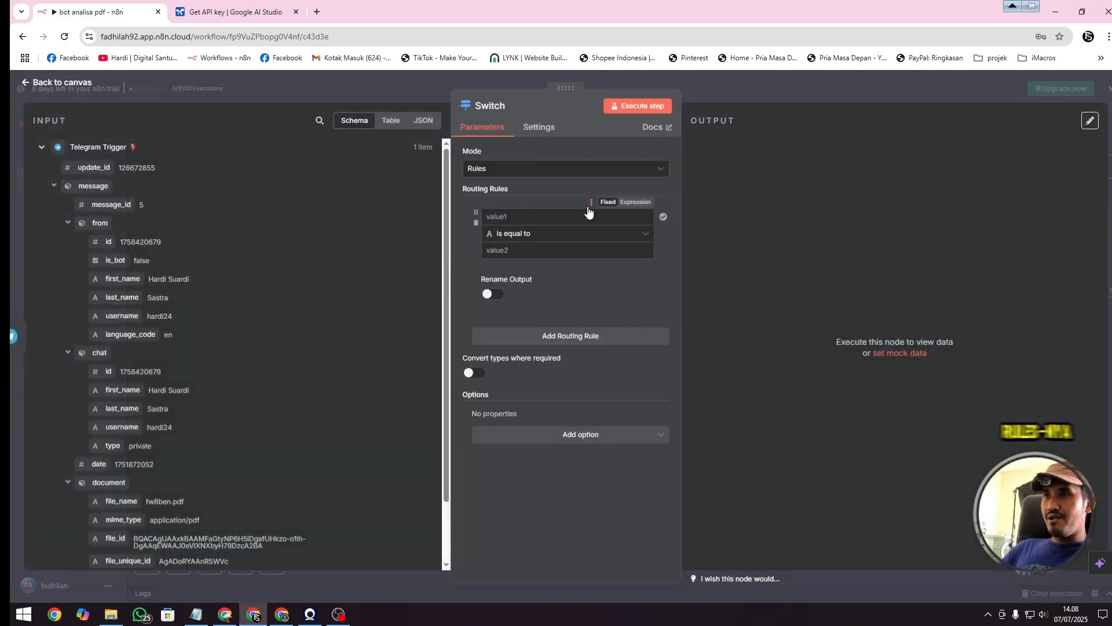
left_click(548, 242)
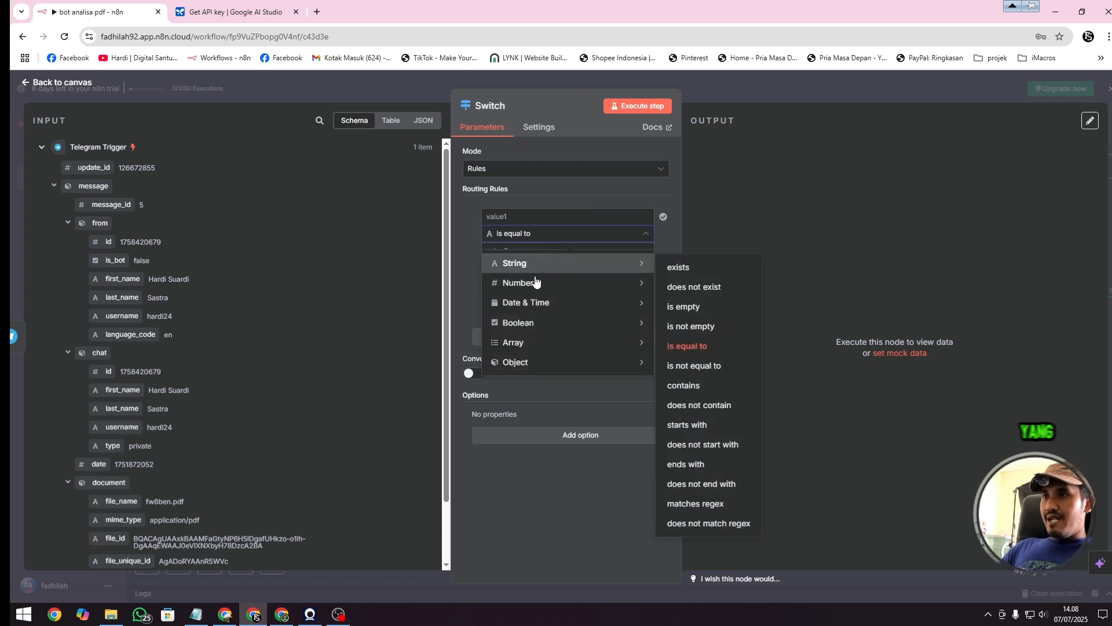
mouse_move(525, 365)
left_click(697, 373)
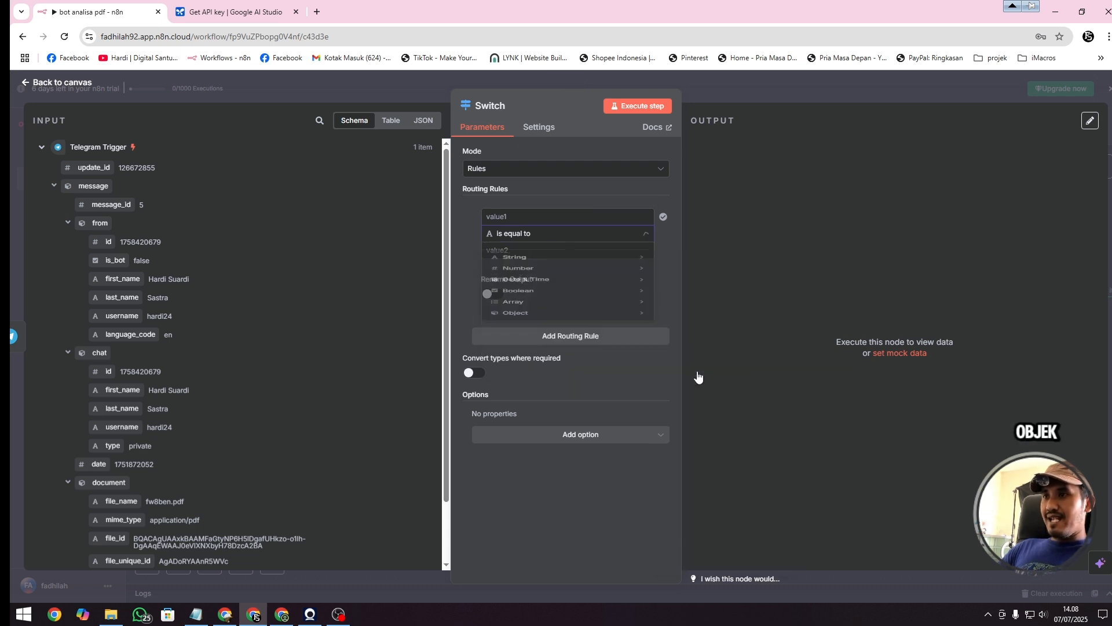
scroll(307, 351, "down", 2)
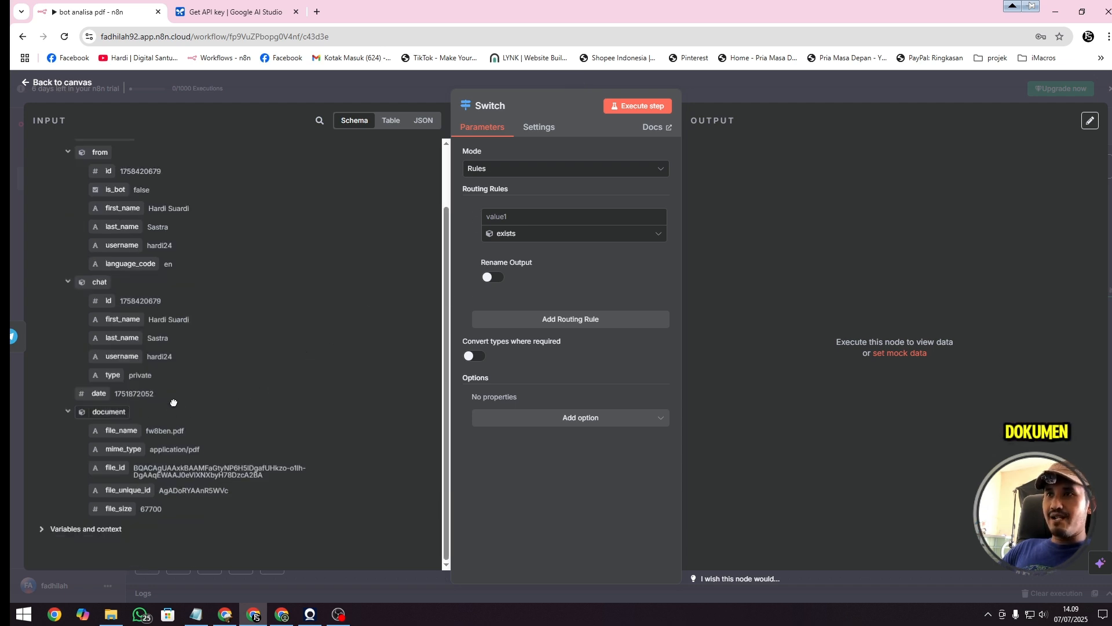
left_click(516, 217)
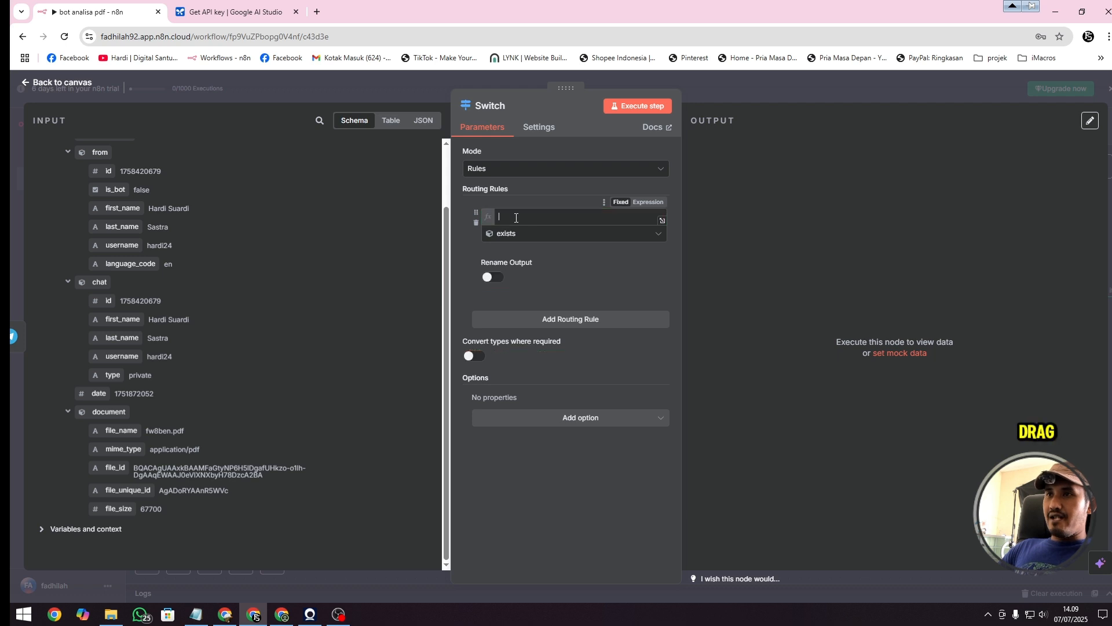
left_click_drag(516, 218, 516, 217)
left_click(464, 258)
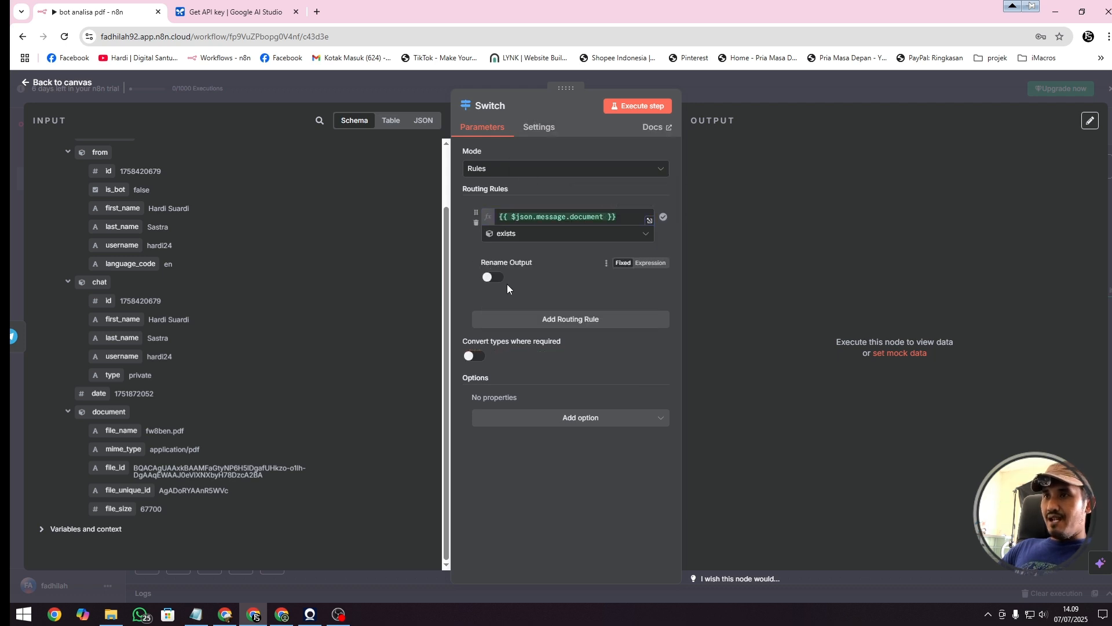
Enable Rename Output for the first routing rule and name the output "file pdf".
left_click(491, 278)
left_click(519, 316)
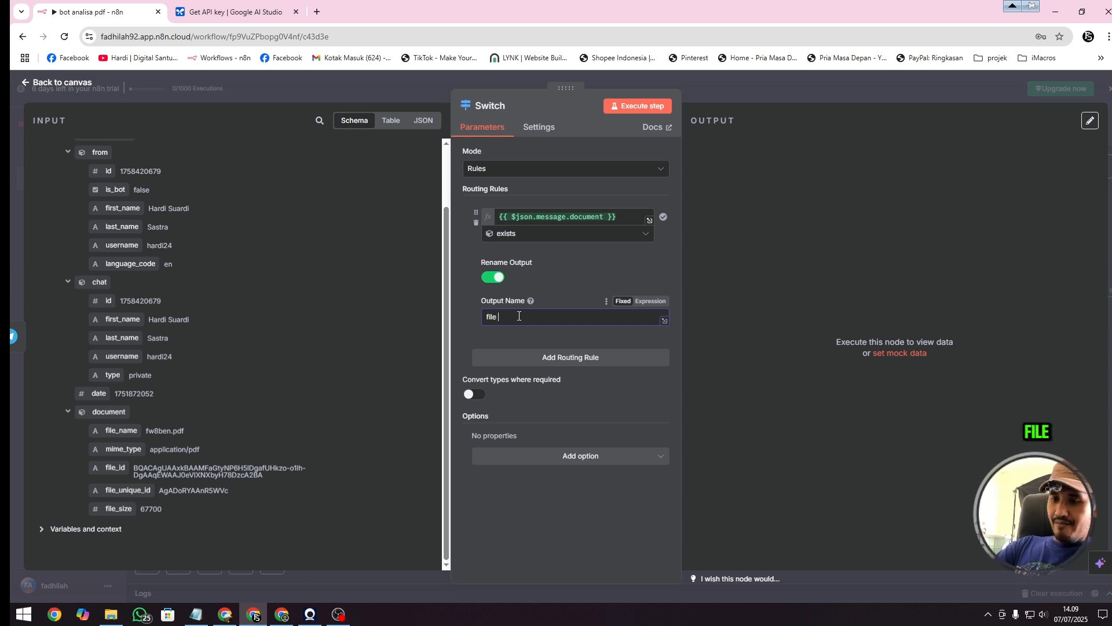
left_click(549, 458)
left_click(467, 322)
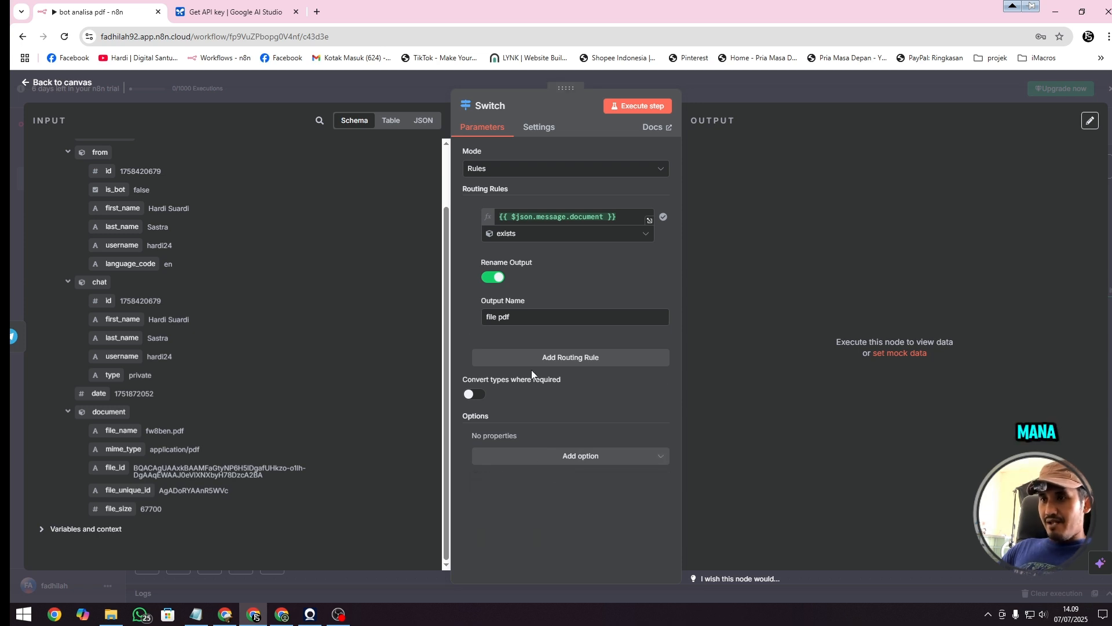
Add a second routing rule to the Switch and rename its output to "text message".
left_click(536, 358)
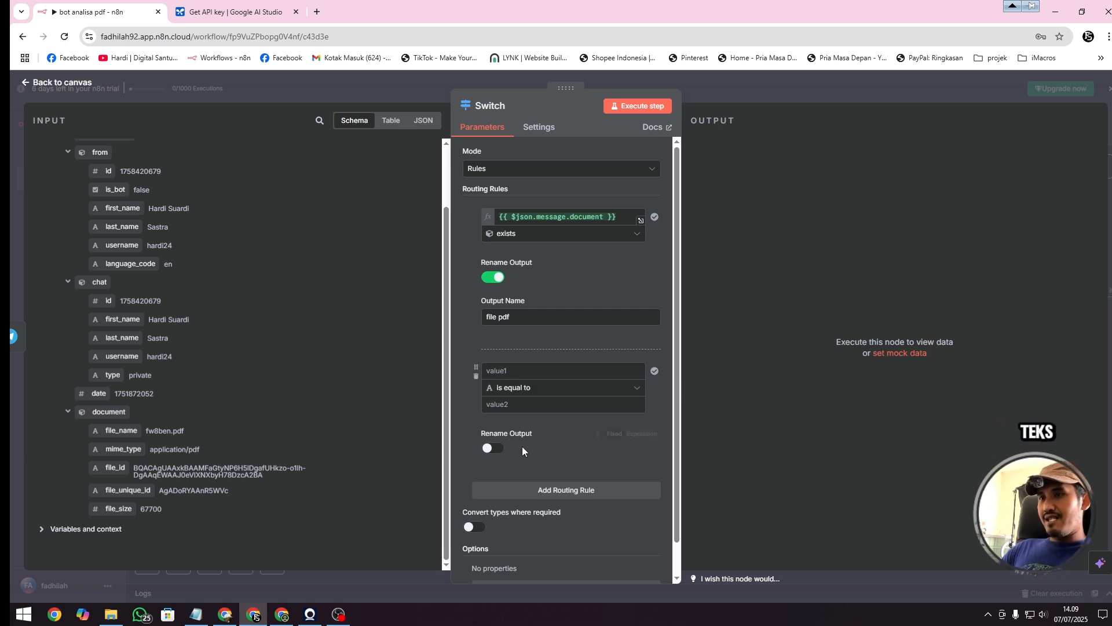
left_click(493, 448)
left_click(507, 489)
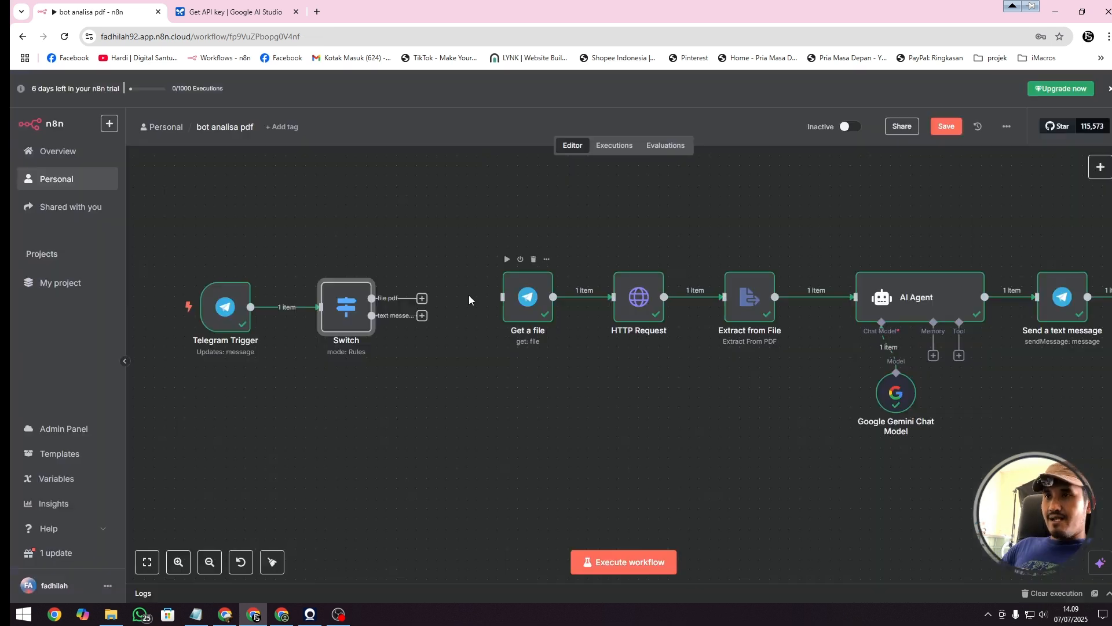
Connect the Switch's file pdf output to the Get a file node and move the Switch below the main row.
left_click_drag(422, 302, 502, 299)
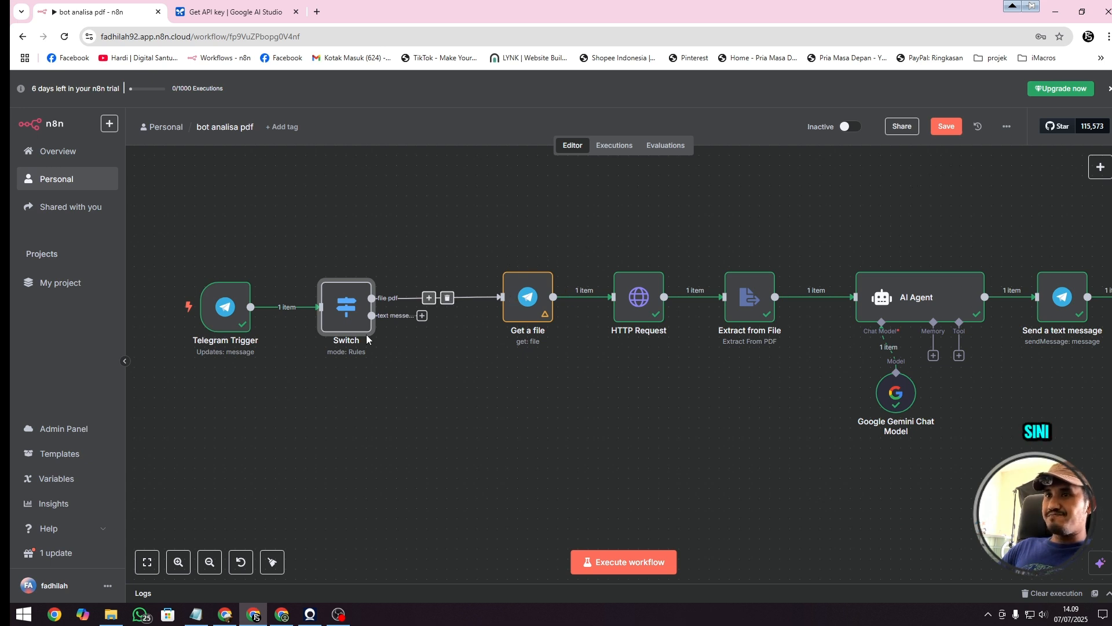
left_click_drag(355, 322, 374, 403)
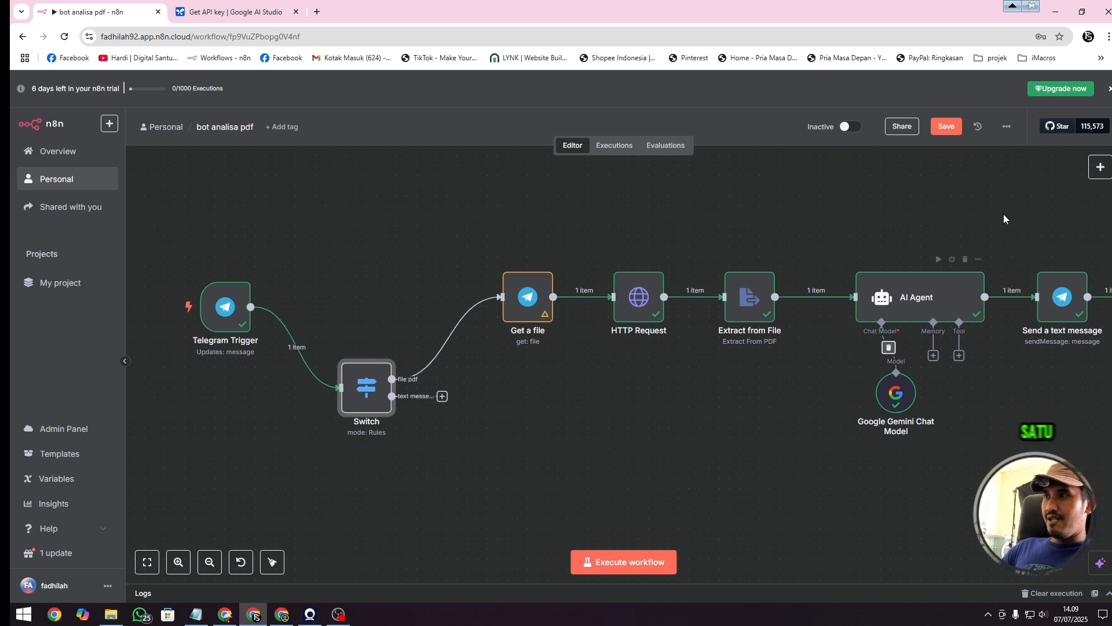
left_click(1100, 167)
left_click(813, 243)
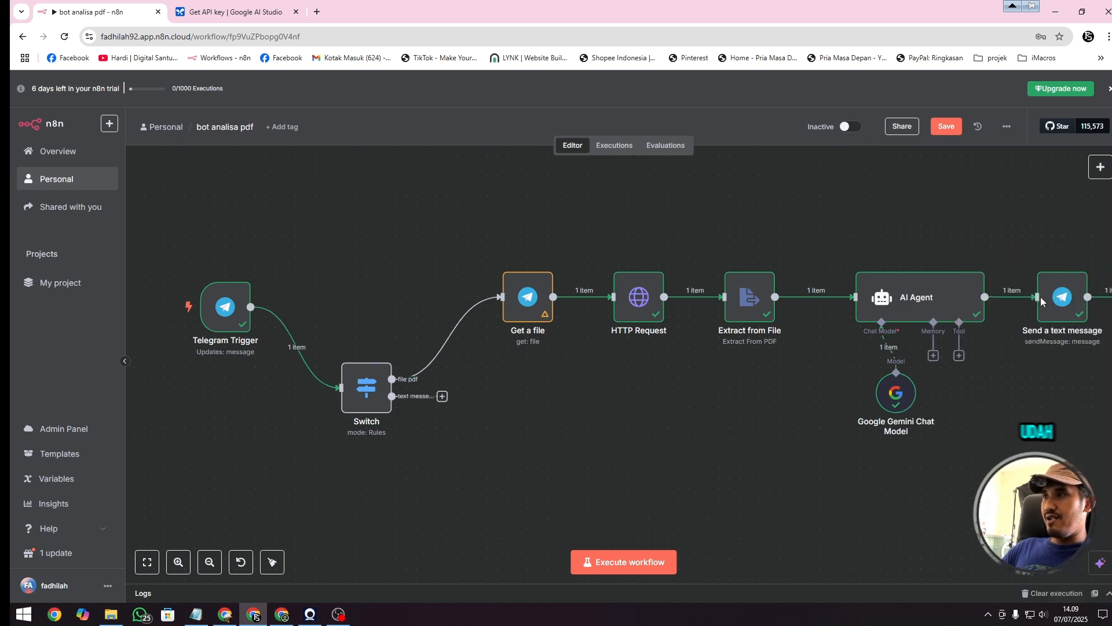
Duplicate the Send a text message node, place the copy beside the Switch, and connect it to the text message output.
left_click(1055, 316)
key("ctrl+c")
key("ctrl+v")
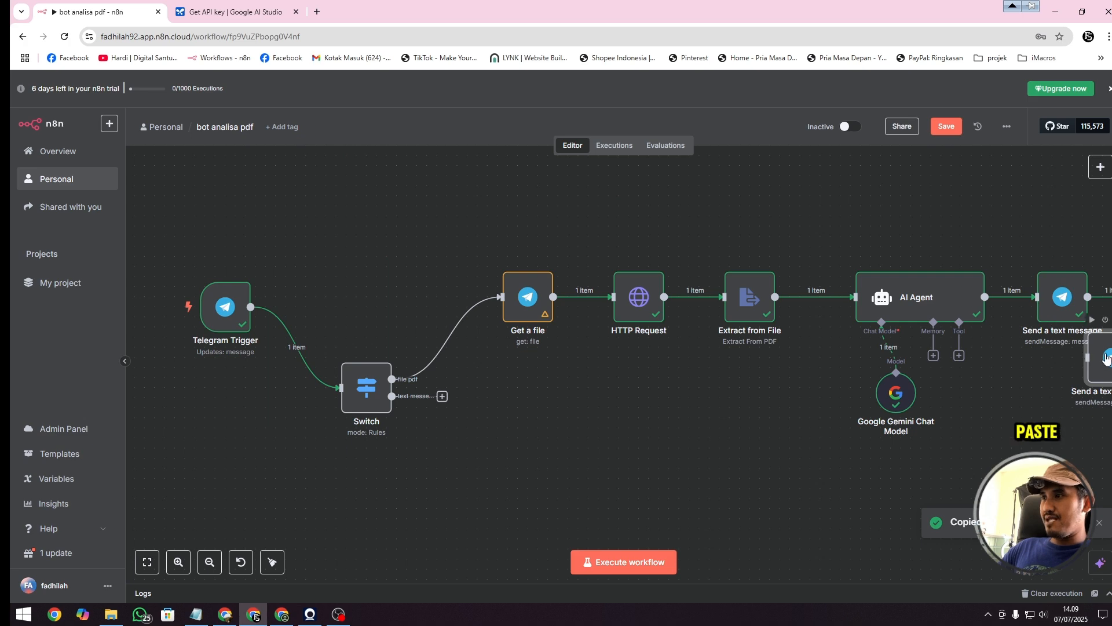
left_click_drag(1107, 359, 510, 399)
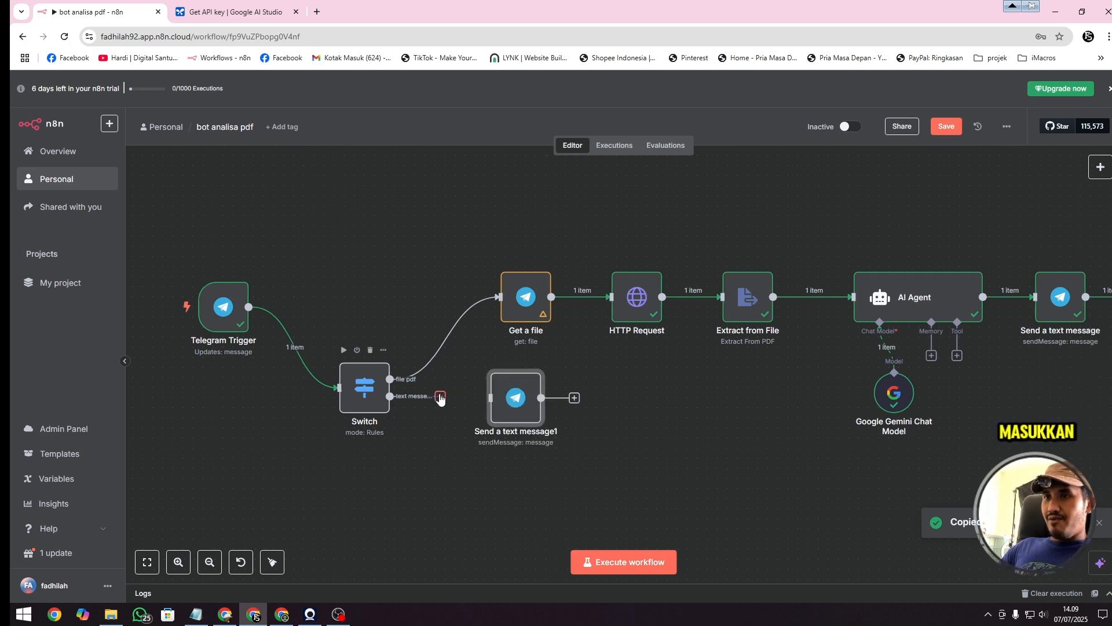
left_click_drag(440, 396, 516, 399)
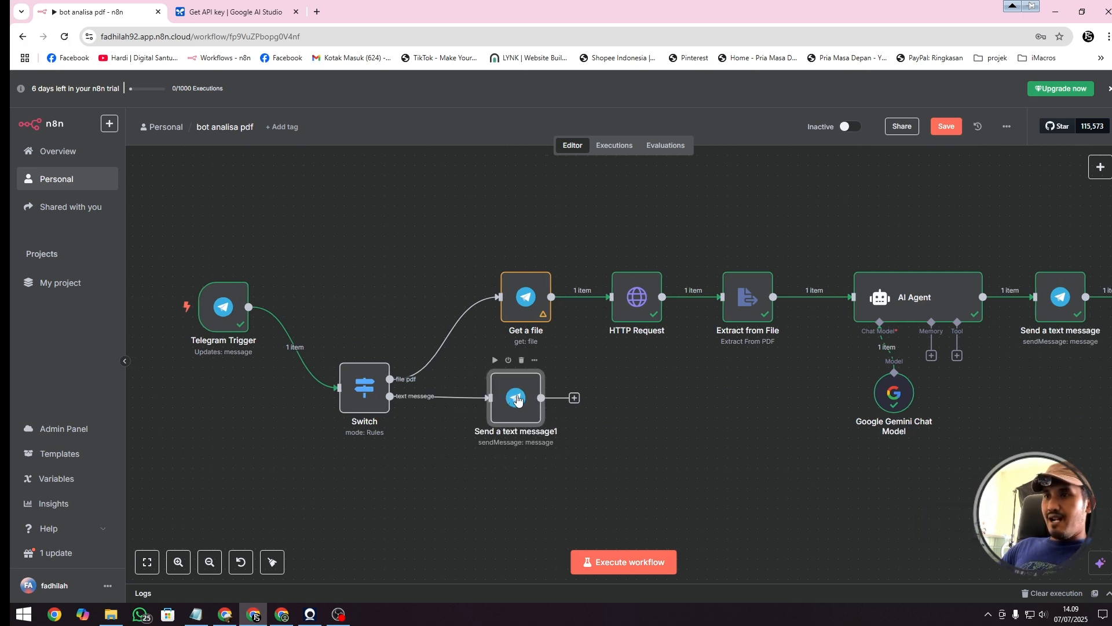
Replace the Text of the Send a text message1 node with "ini adalah bot khusus menganalisa file jadi tolong kirim kan file saja".
double_click(518, 399)
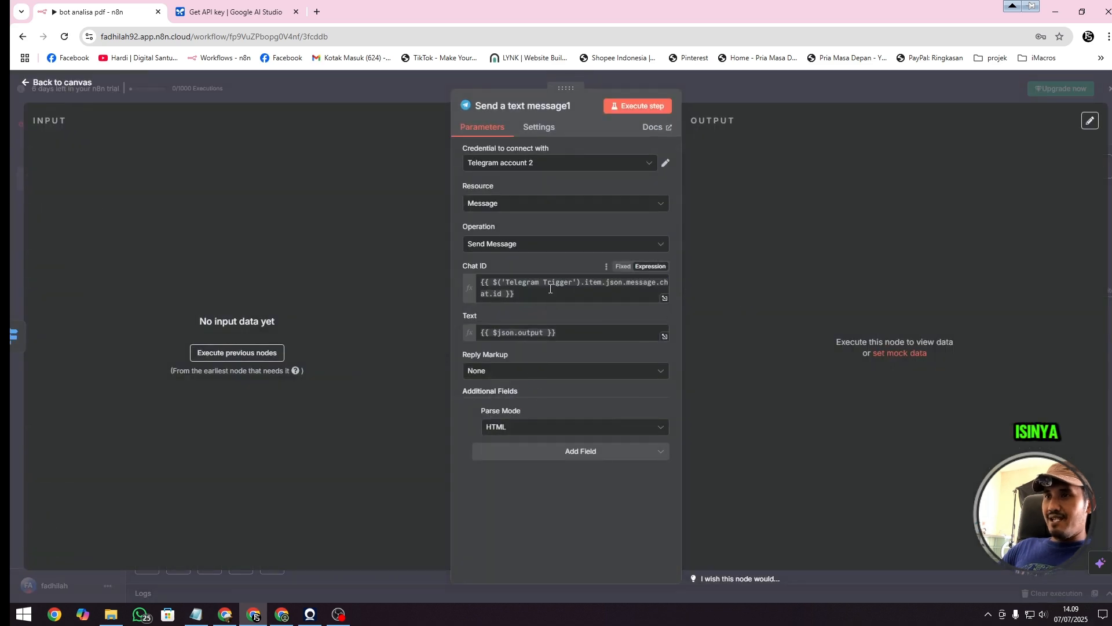
left_click(583, 335)
left_click_drag(581, 334, 480, 334)
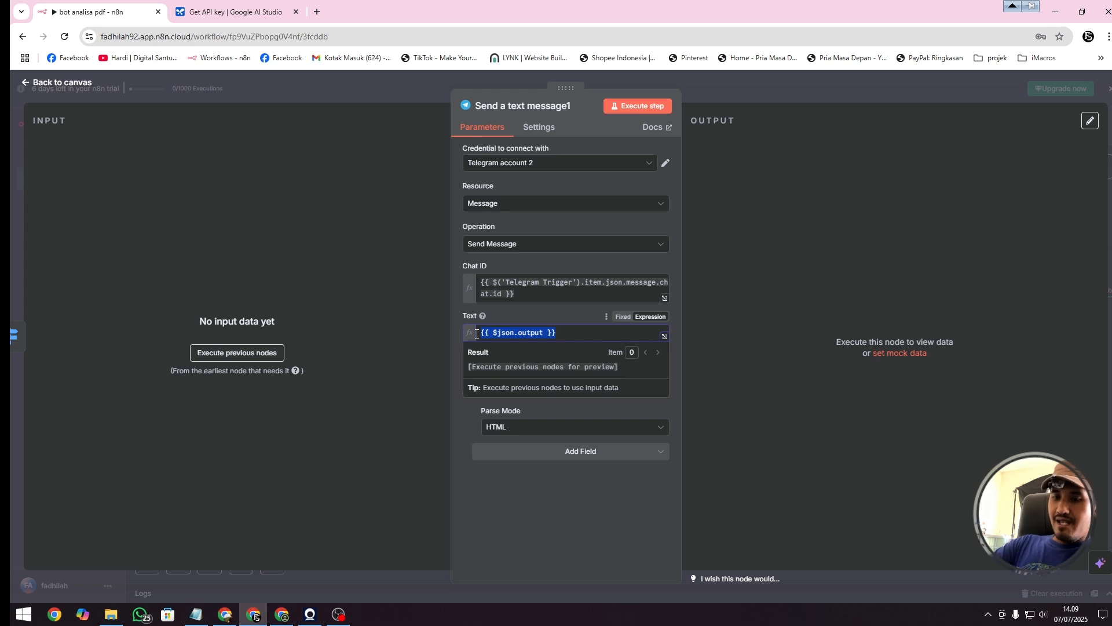
type("ini adalah ")
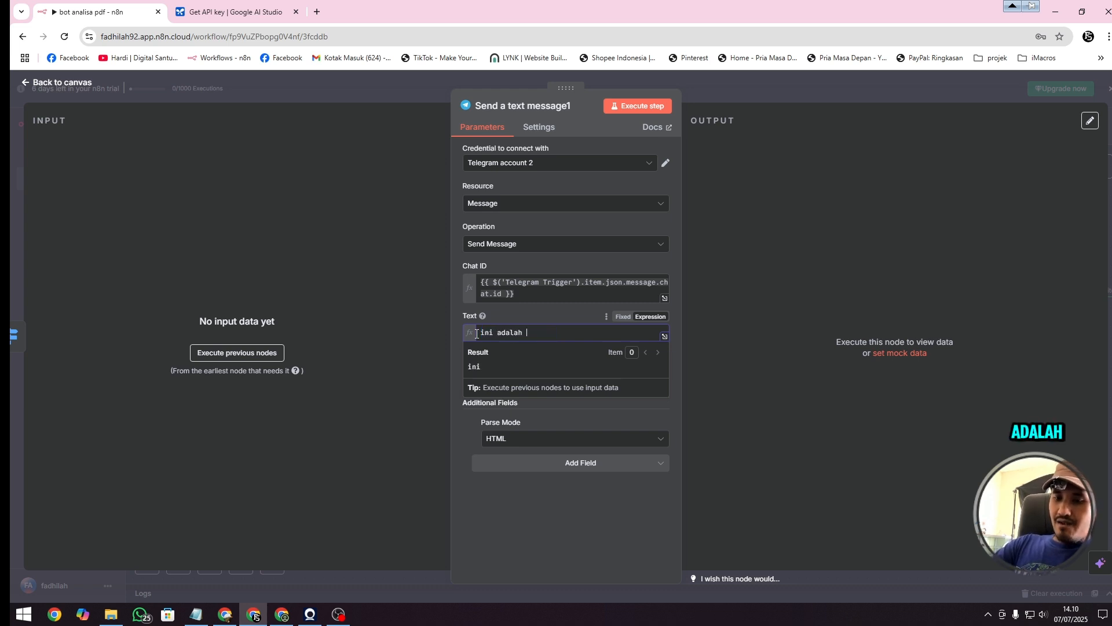
type("bot khusus menga")
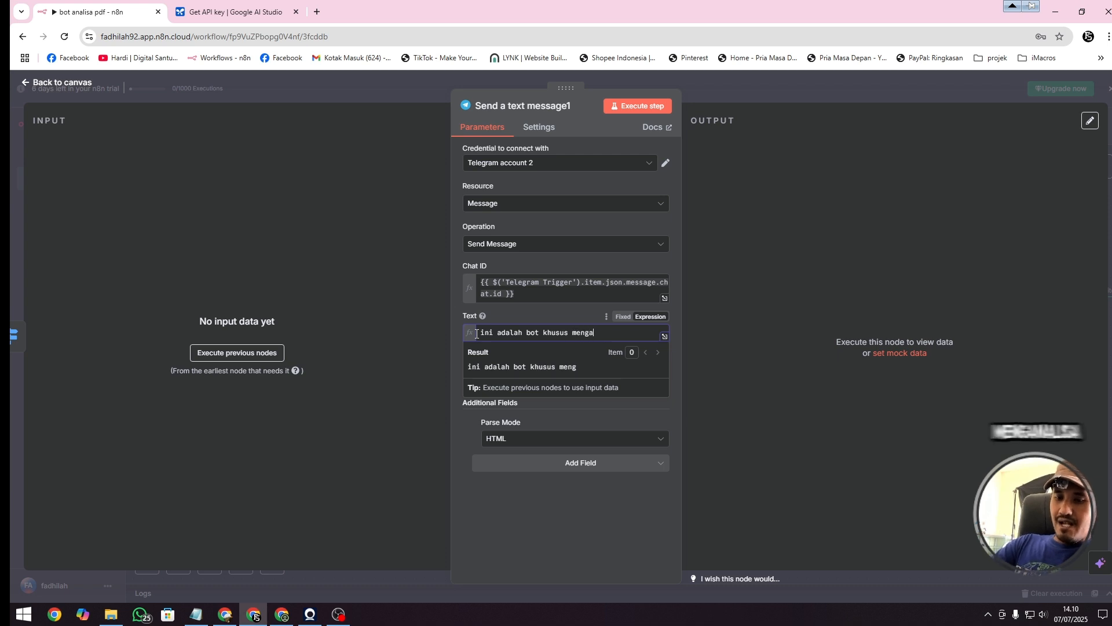
type("nalisa ")
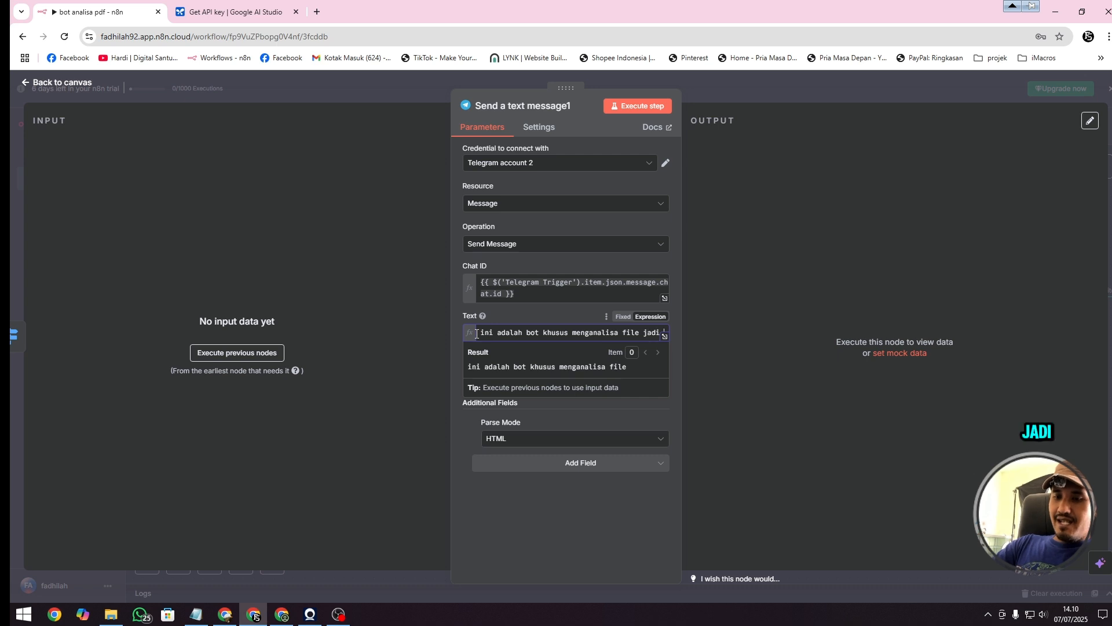
type("file jadi tolong kirim ")
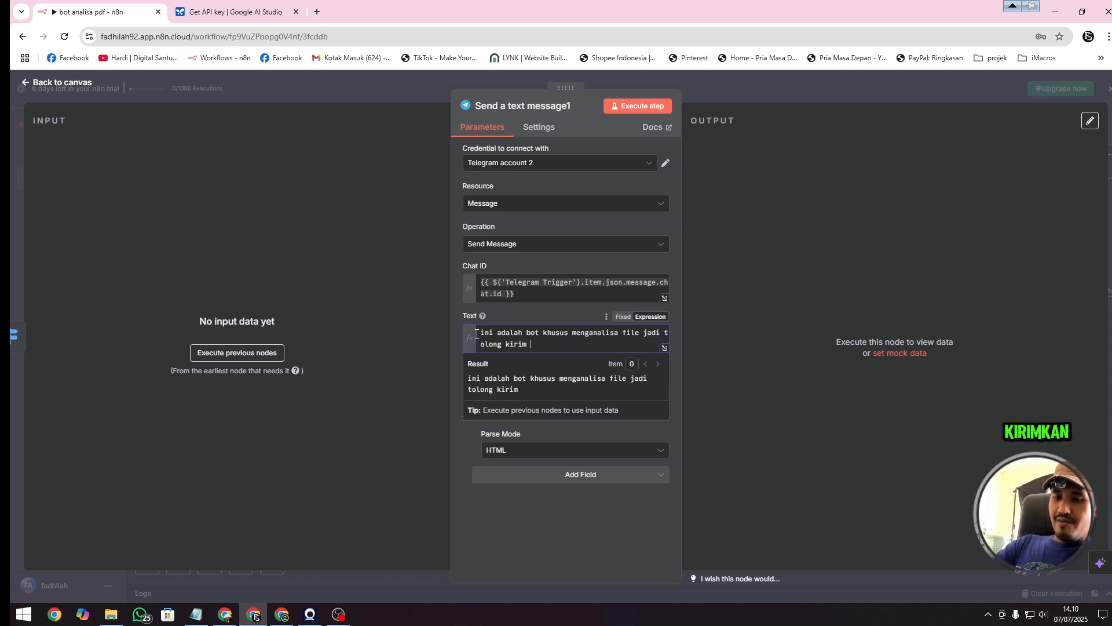
type("kan file saja")
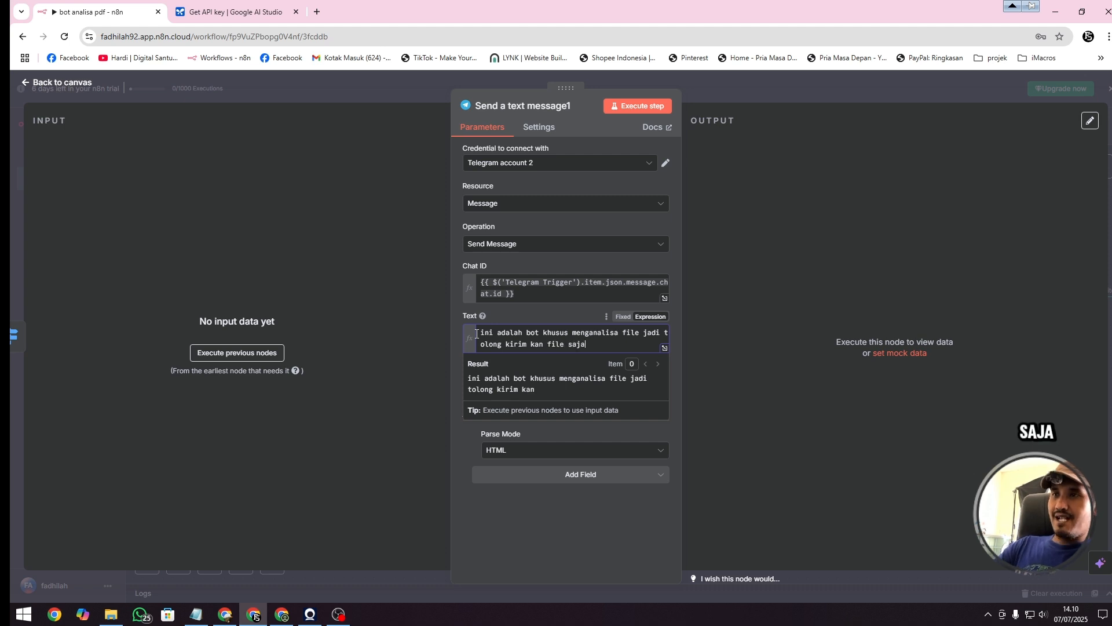
left_click(456, 260)
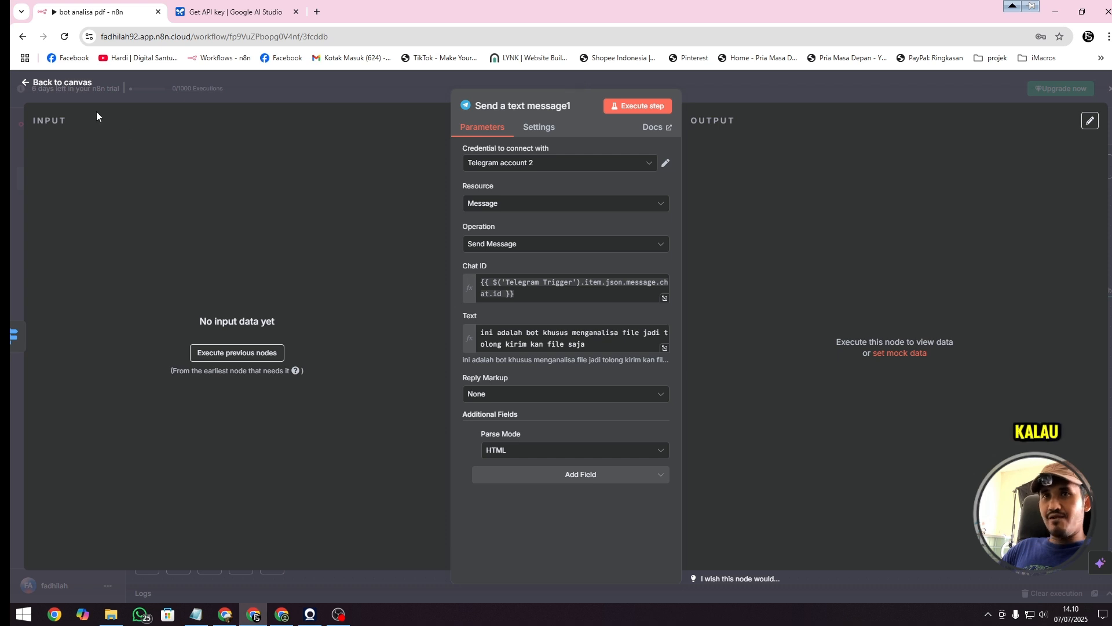
left_click(58, 84)
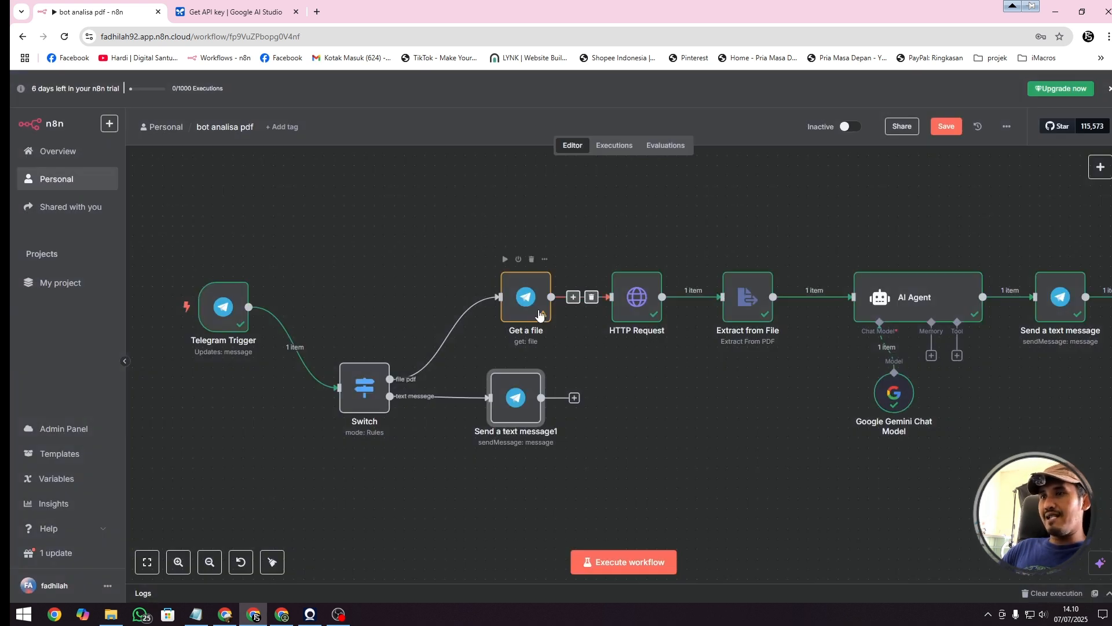
Align the Get a file and Send a text message1 nodes vertically closer to the Switch, and save the workflow.
left_click(504, 285)
left_click_drag(522, 396, 502, 395)
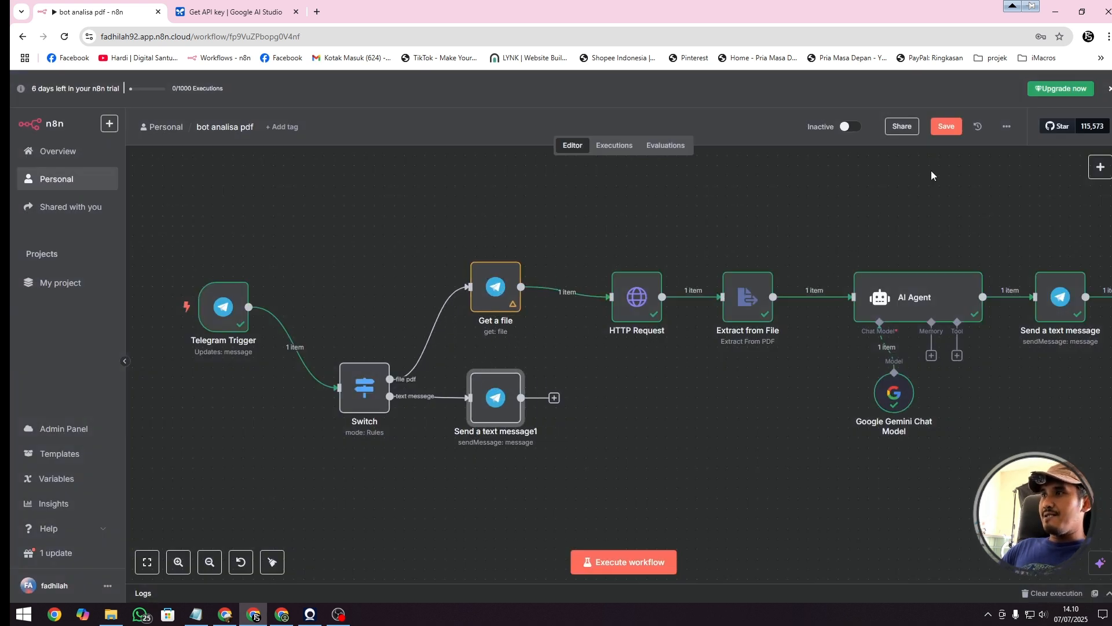
left_click(946, 128)
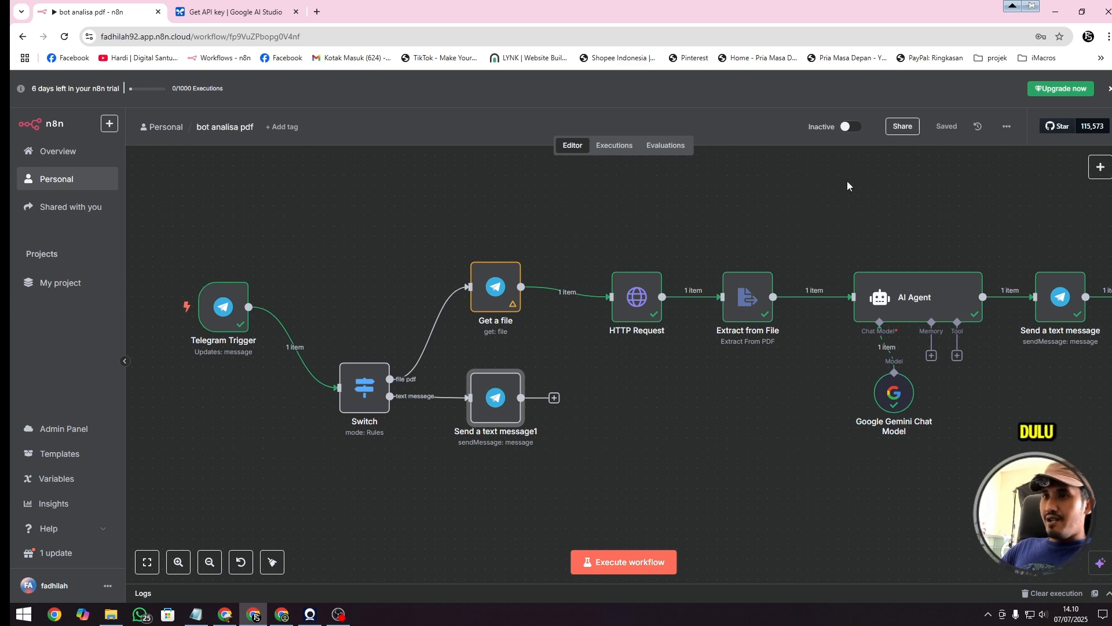
Execute the workflow and send the test message "hallo" to the botfile chat in Telegram Web.
left_click(617, 562)
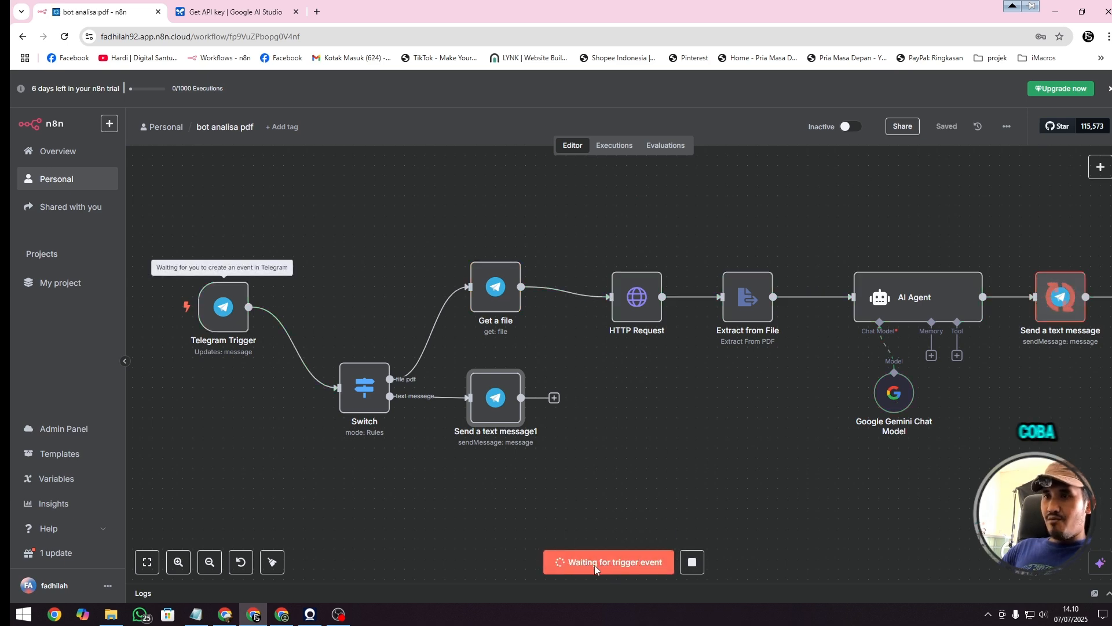
left_click(282, 614)
left_click(881, 592)
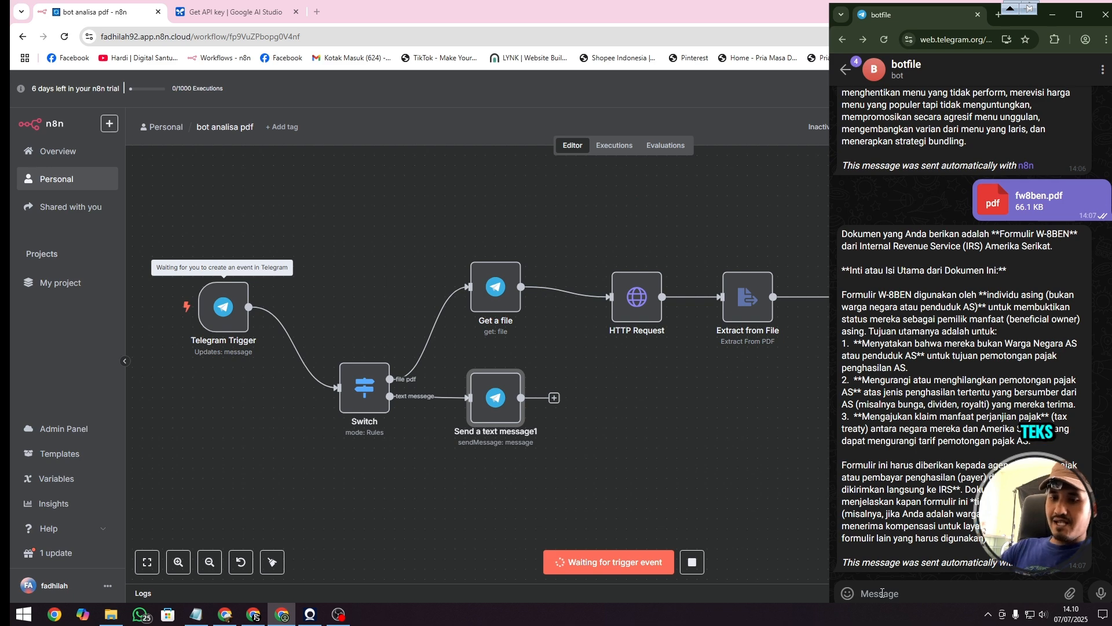
type("hallo")
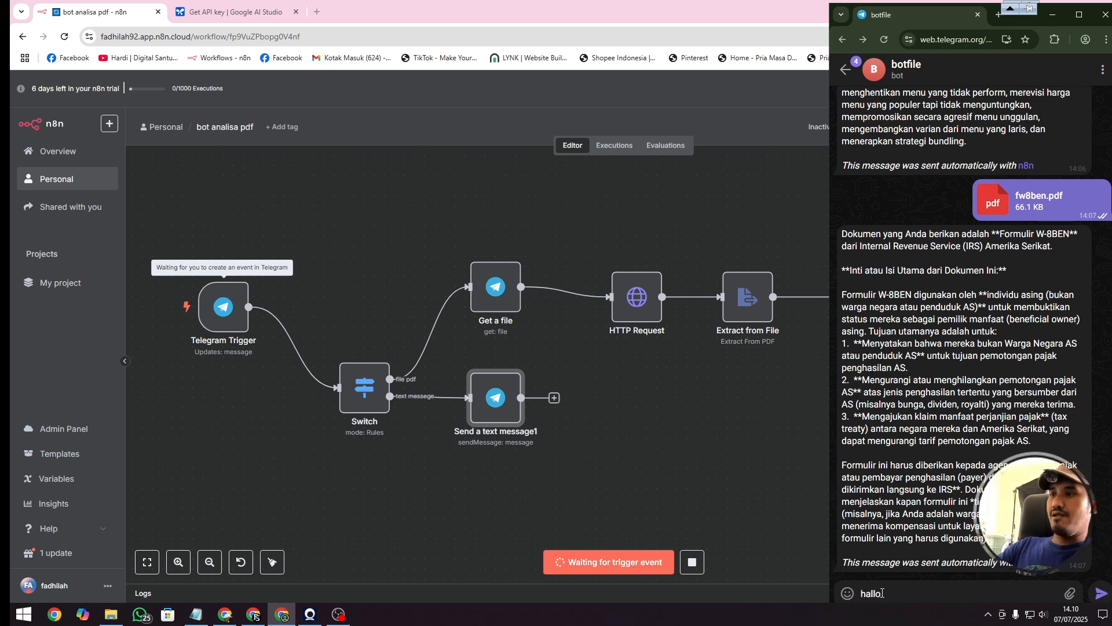
key("Return")
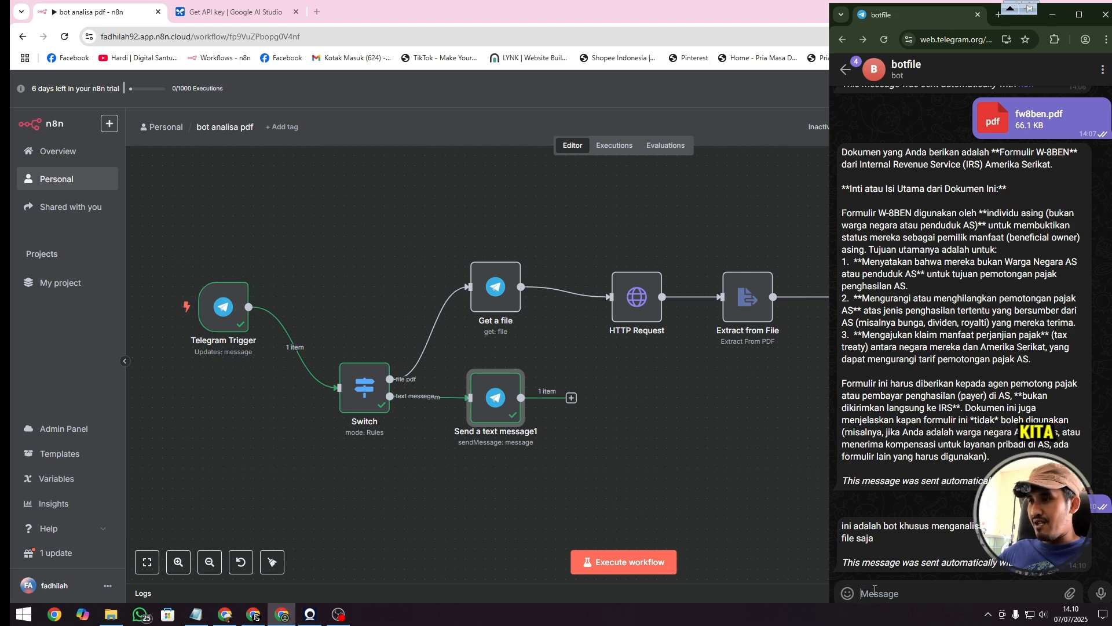
Execute the workflow again and send the random text "kasdnkjas" to the botfile chat.
left_click(662, 560)
left_click(881, 592)
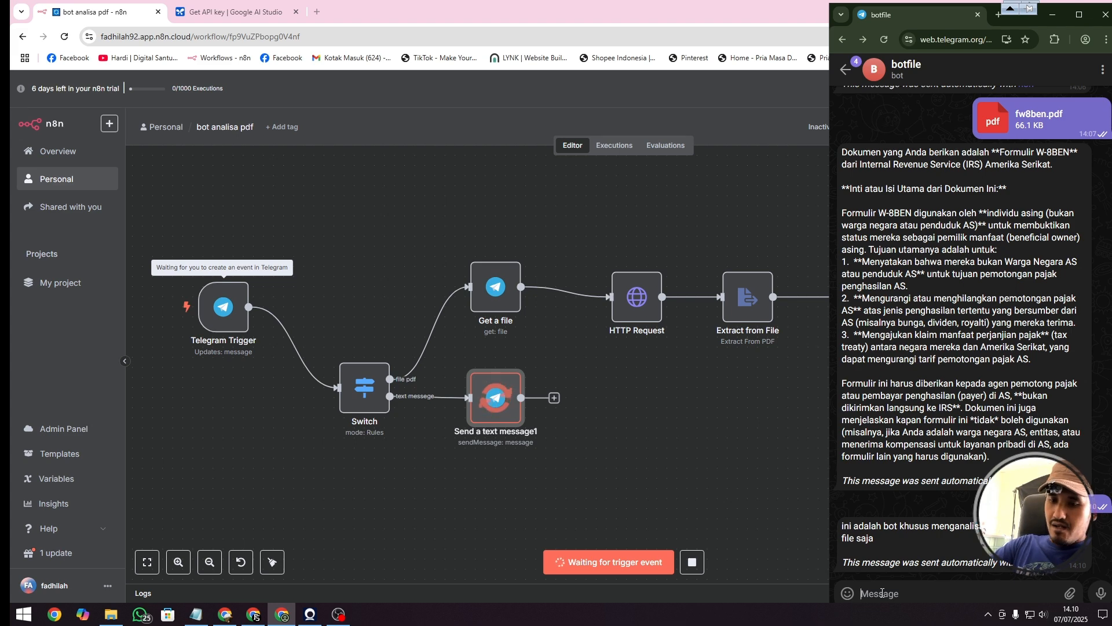
type("kasdnkjas")
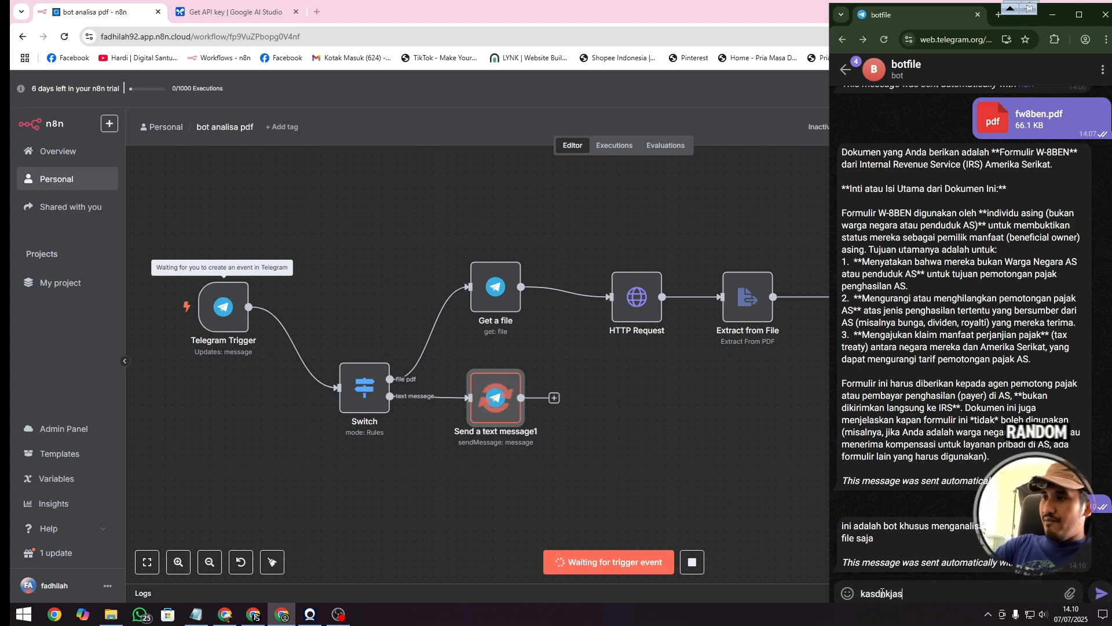
key("Return")
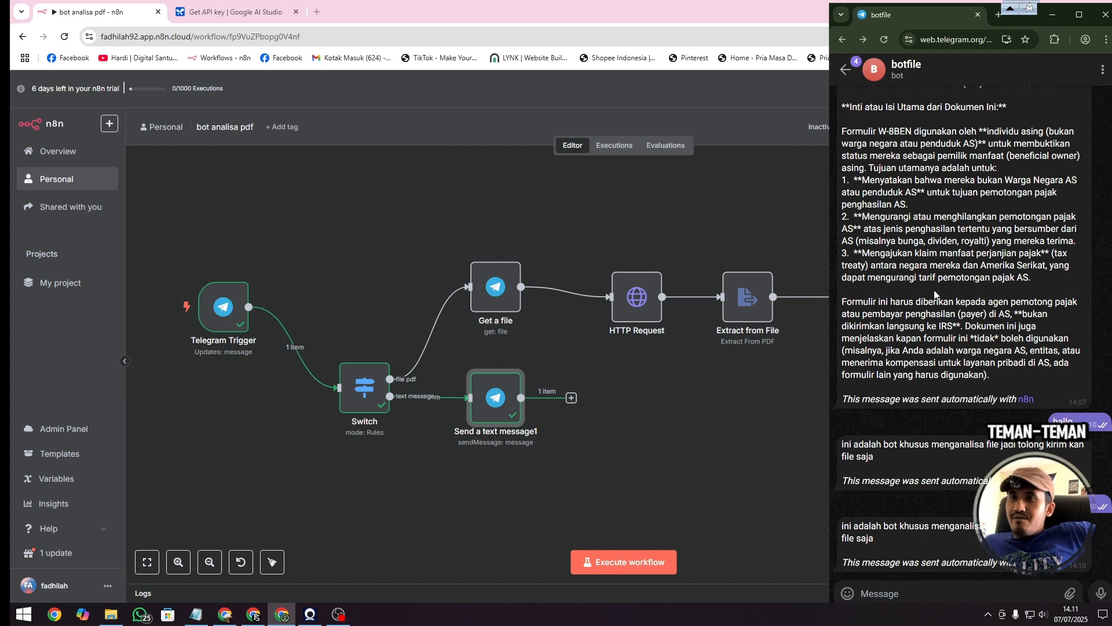
Move the Switch up beside the Telegram Trigger, review its routing rules, and align Get a file with the HTTP Request node.
left_click_drag(369, 387, 359, 317)
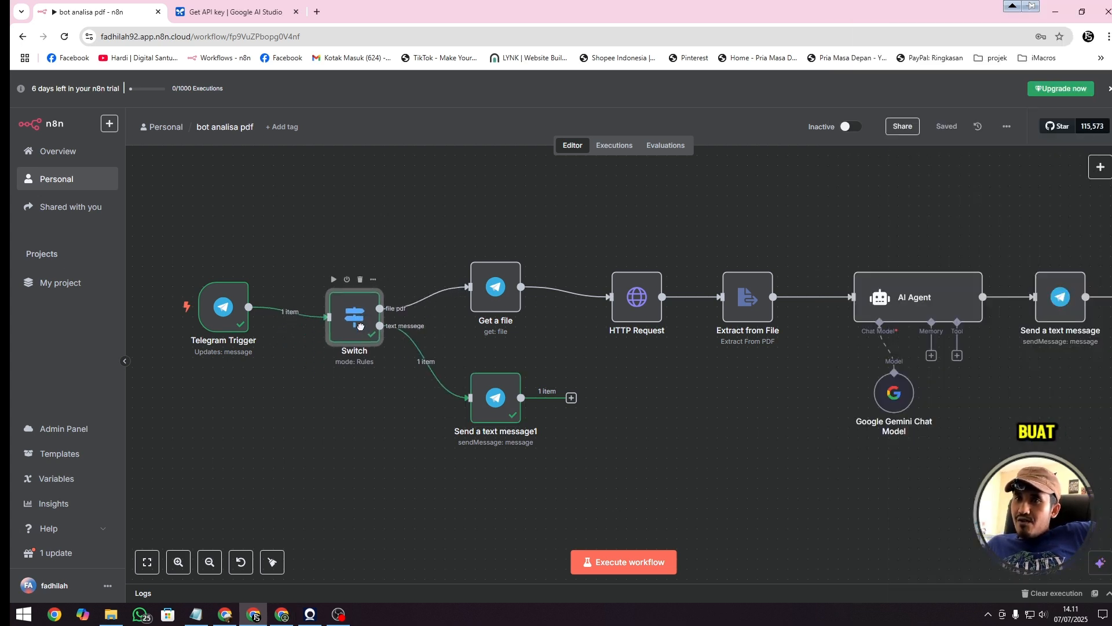
double_click(356, 328)
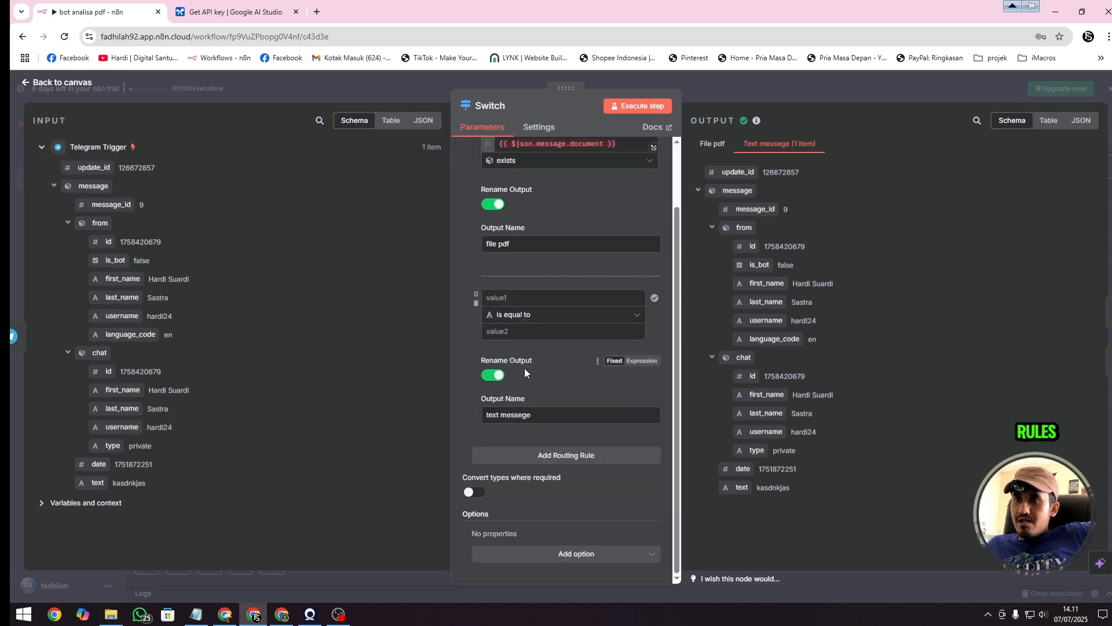
left_click(69, 85)
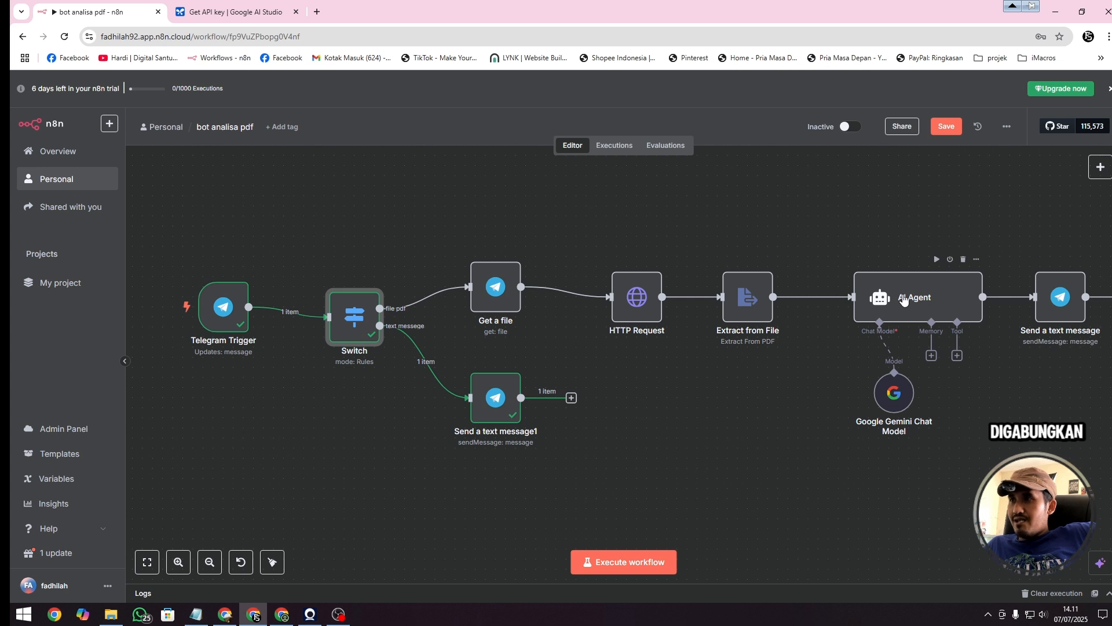
left_click_drag(487, 285, 507, 296)
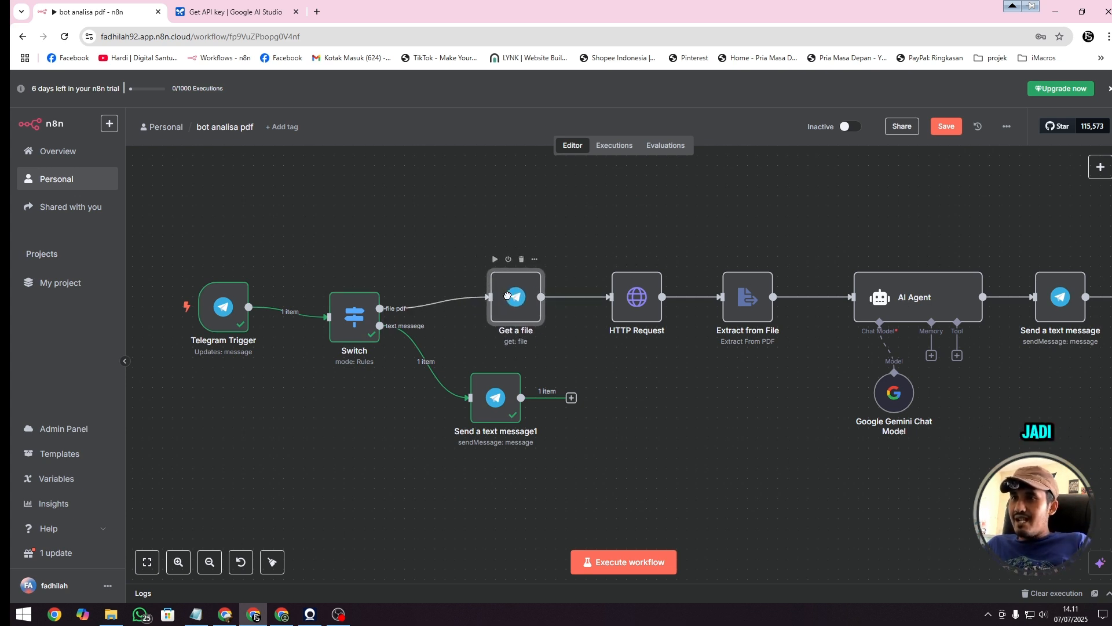
Duplicate the Get a file, HTTP Request and Extract from File nodes and place the copies above the originals.
left_click_drag(474, 235, 770, 341)
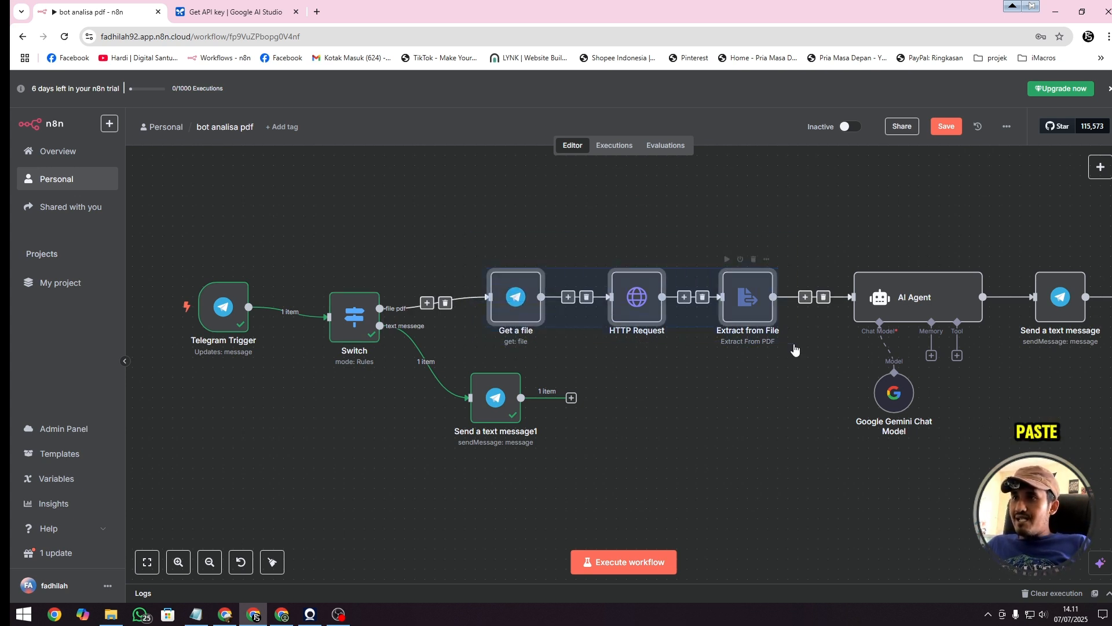
key("ctrl+c")
key("ctrl+v")
left_click_drag(929, 461, 508, 211)
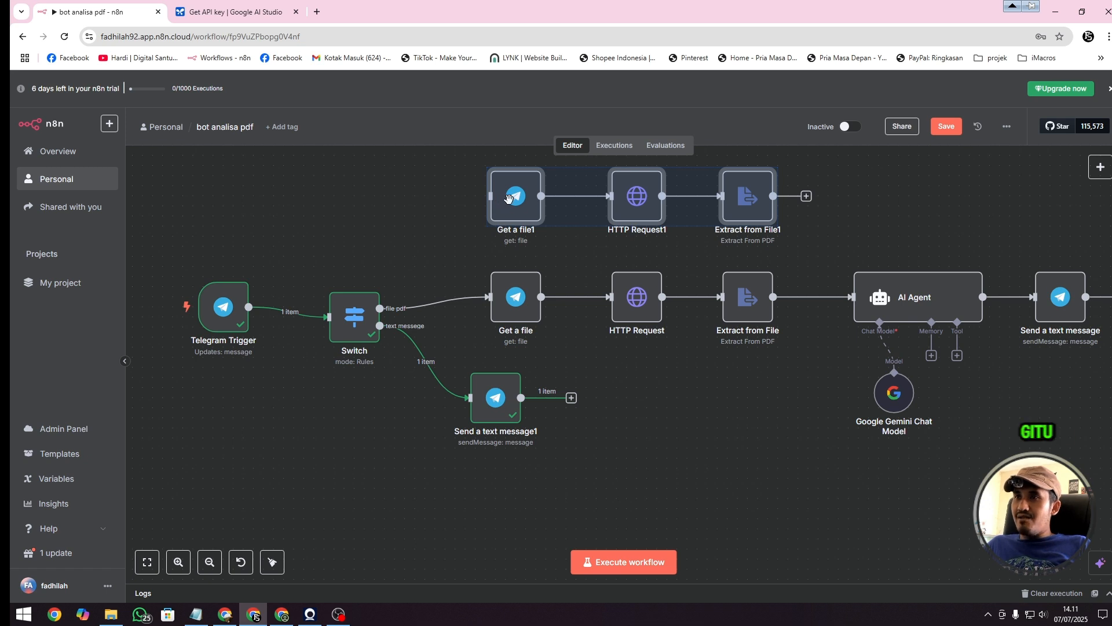
left_click(698, 261)
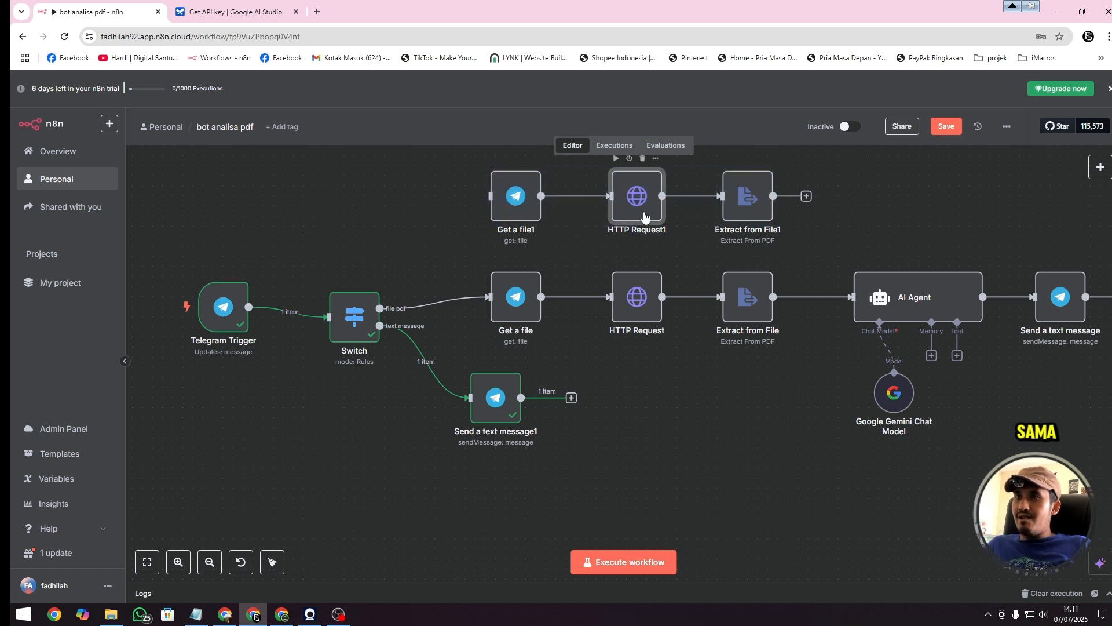
Check the copied HTTP Request node's parameters and set the copied Extract from File node's operation to Extract From CSV.
double_click(645, 217)
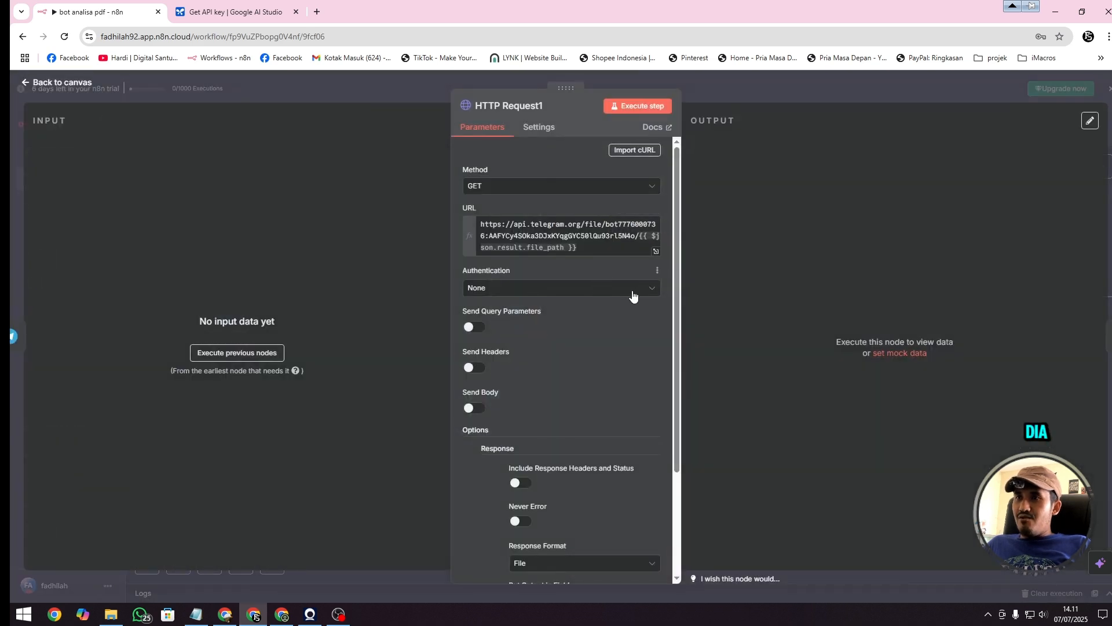
scroll(600, 328, "down", 3)
scroll(597, 332, "up", 3)
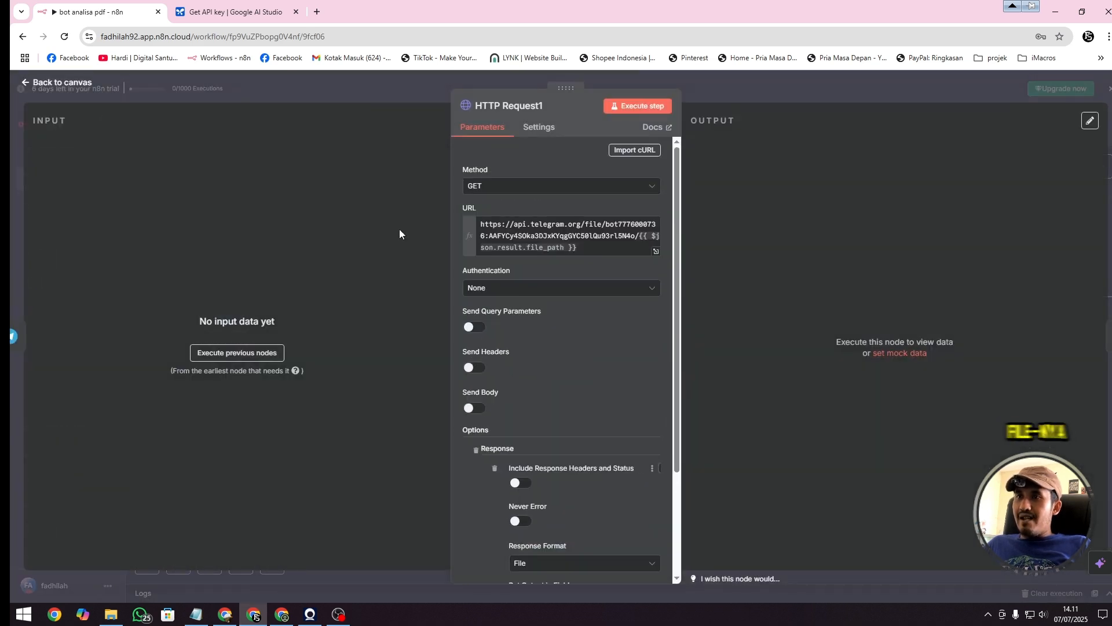
left_click(58, 85)
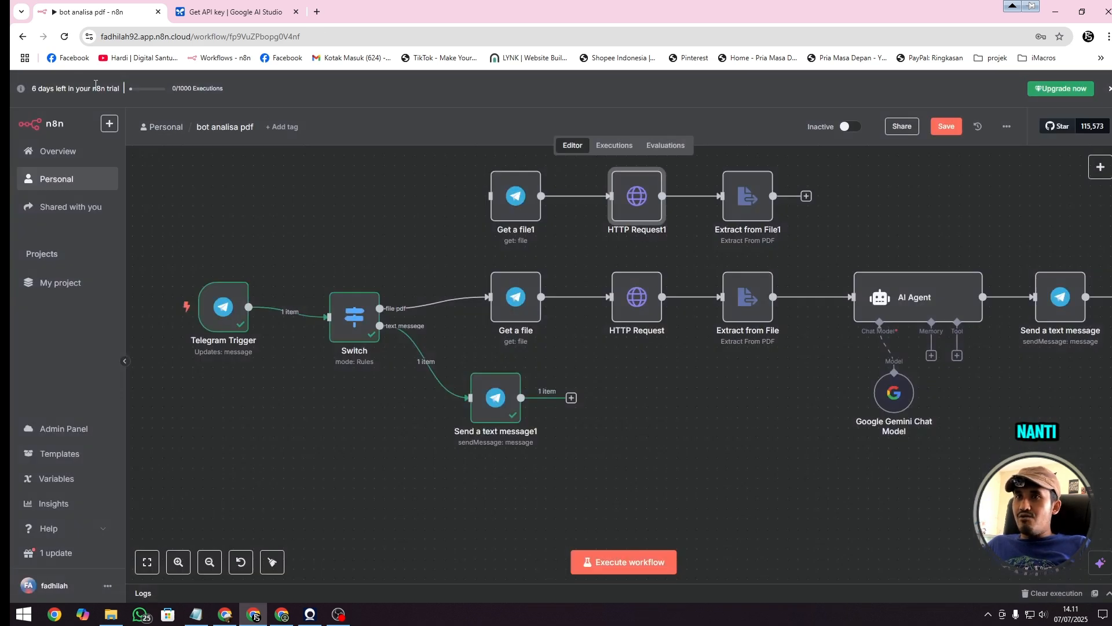
double_click(752, 210)
left_click(554, 169)
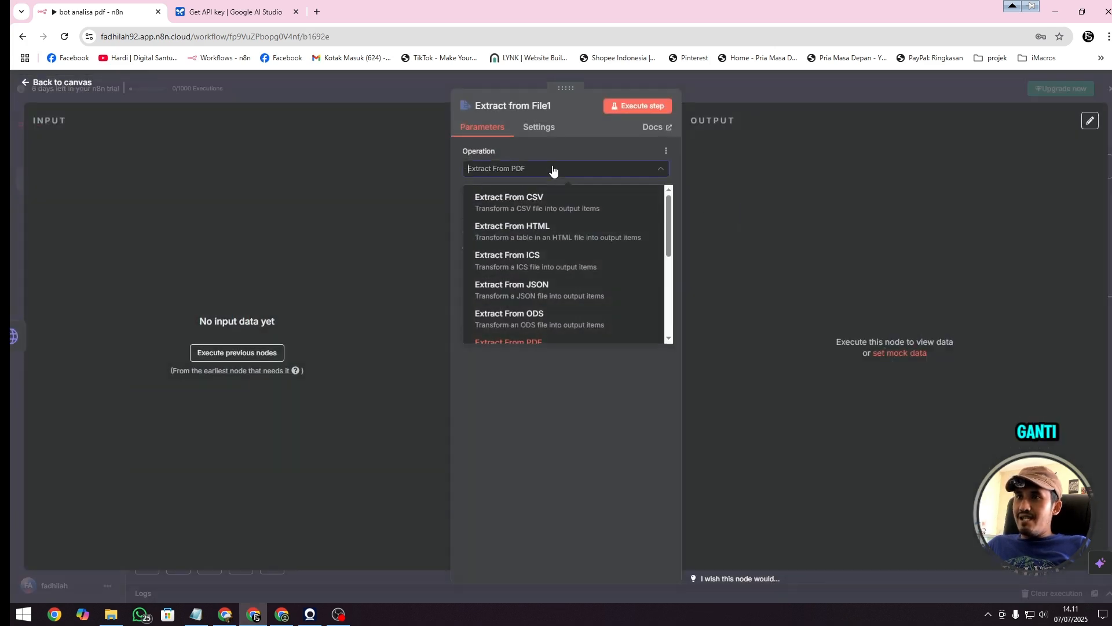
scroll(569, 252, "up", 1)
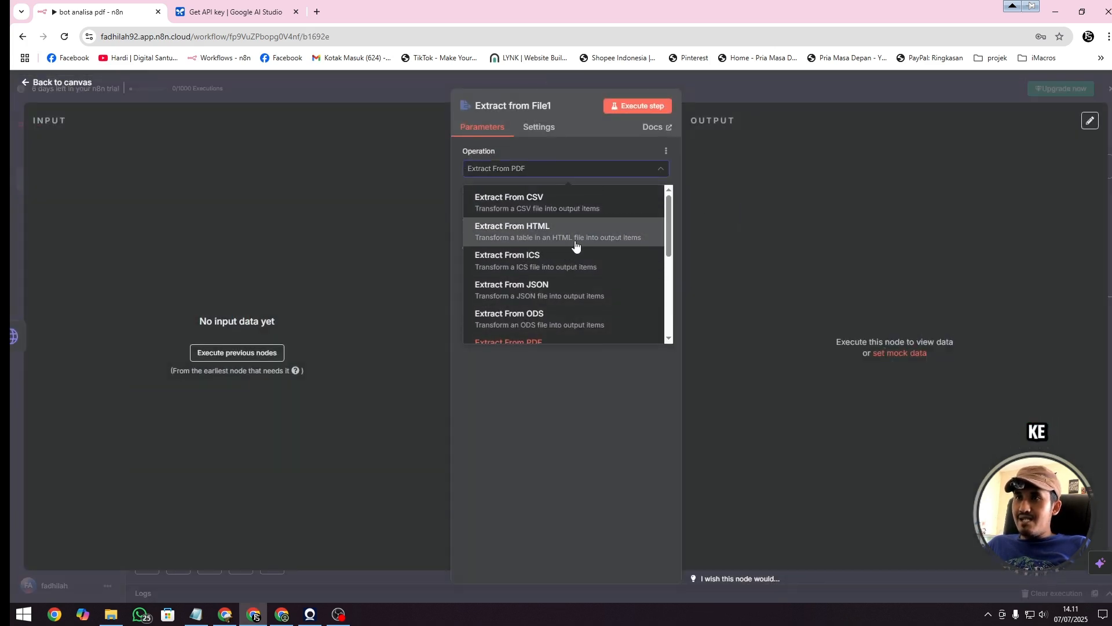
left_click(574, 213)
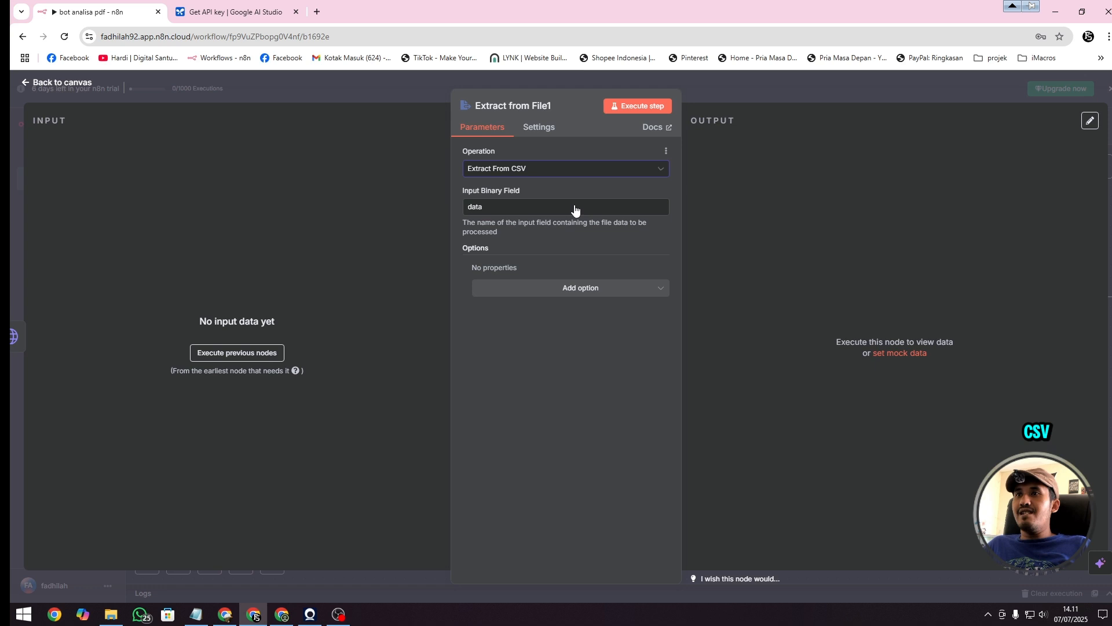
left_click(48, 86)
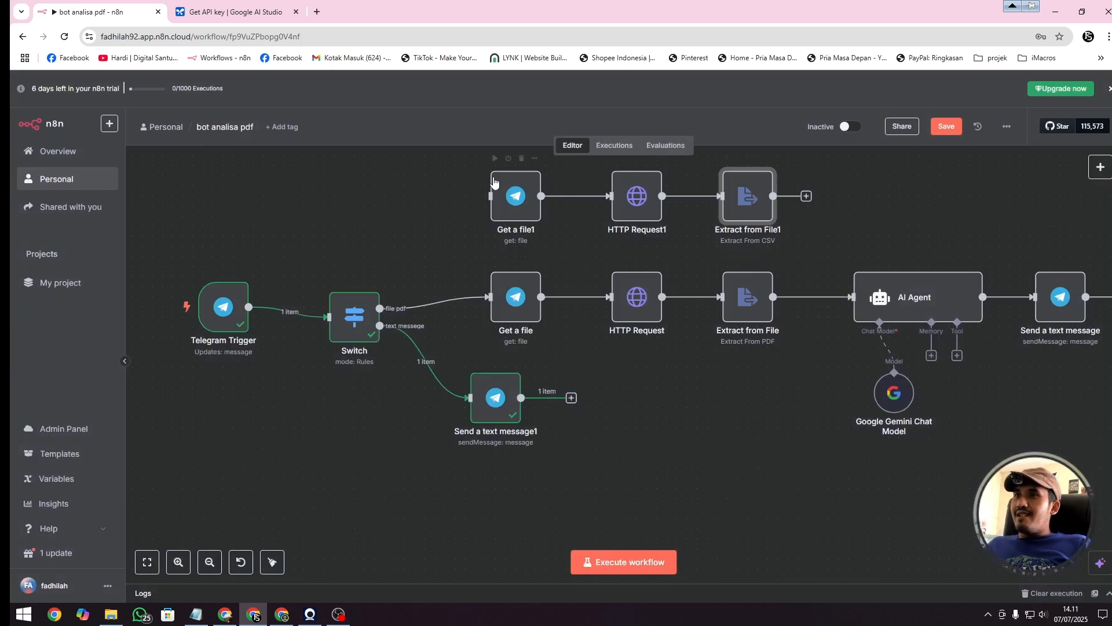
Delete the copied Get a file, HTTP Request and Extract from File nodes above the main row.
left_click_drag(460, 159, 843, 232)
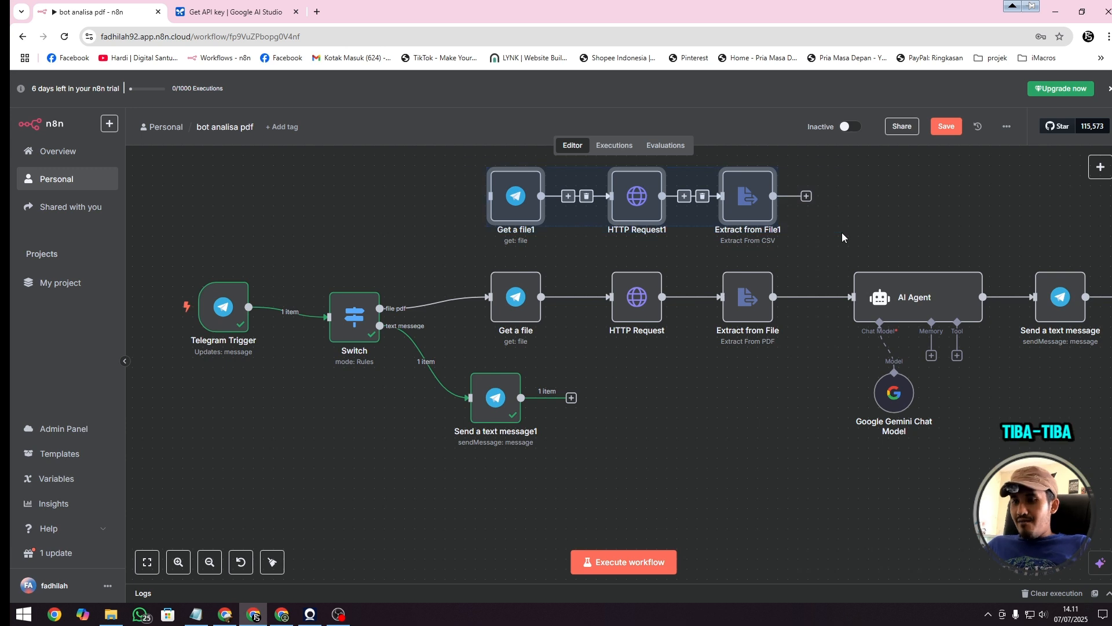
key("Delete")
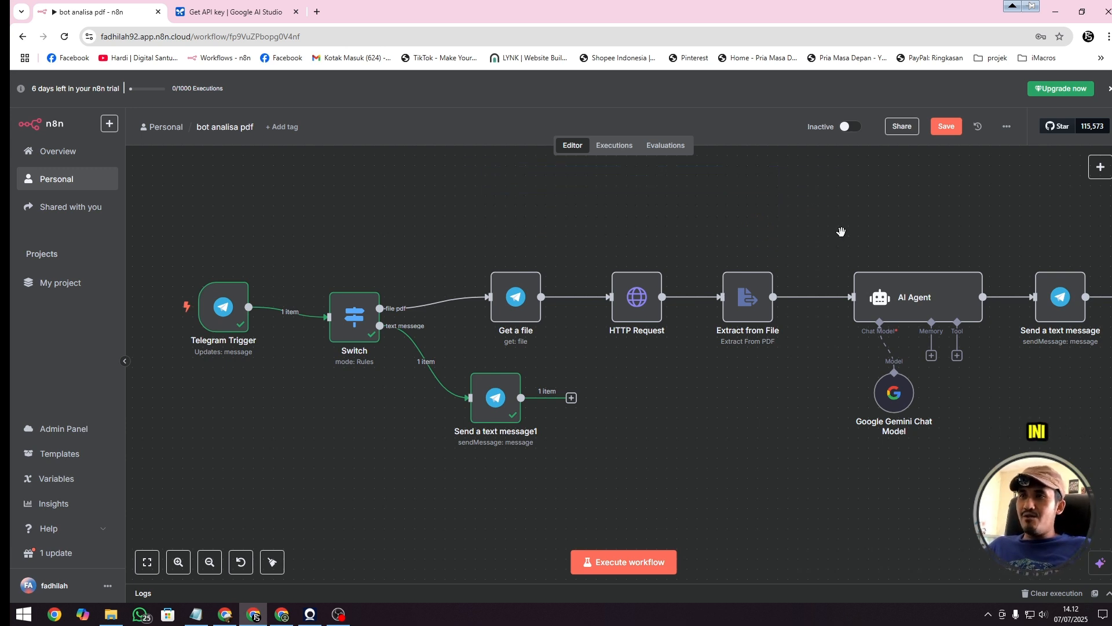
scroll(843, 232, "down", 2)
left_click_drag(842, 232, 811, 238)
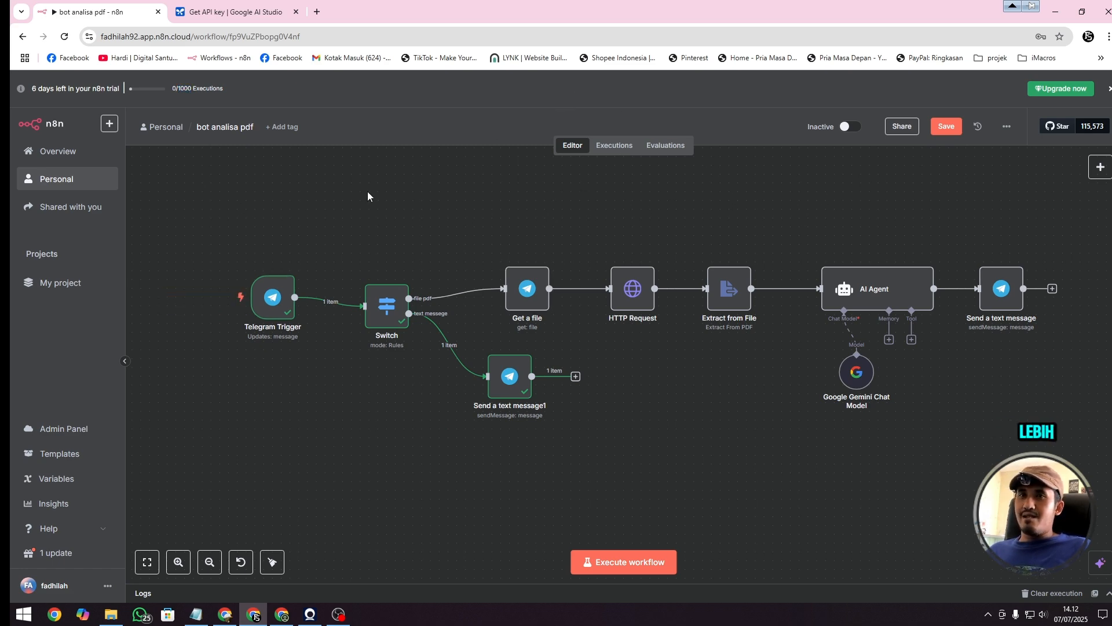
Activate the bot analisa pdf workflow and send the message "hallo" to the botfile chat in Telegram Web.
left_click(849, 127)
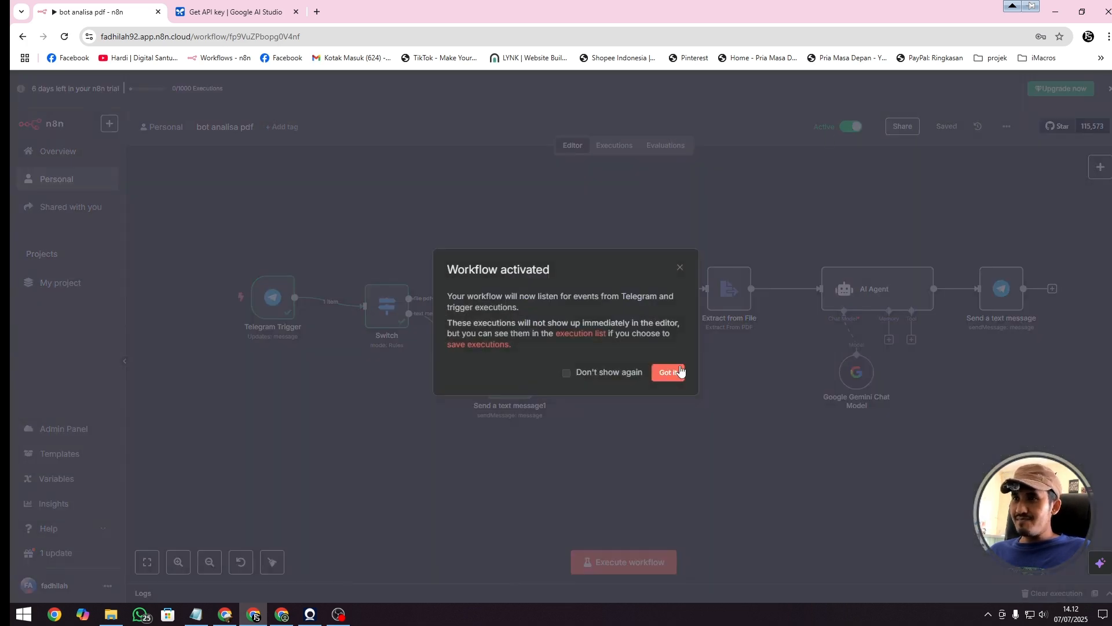
left_click(671, 372)
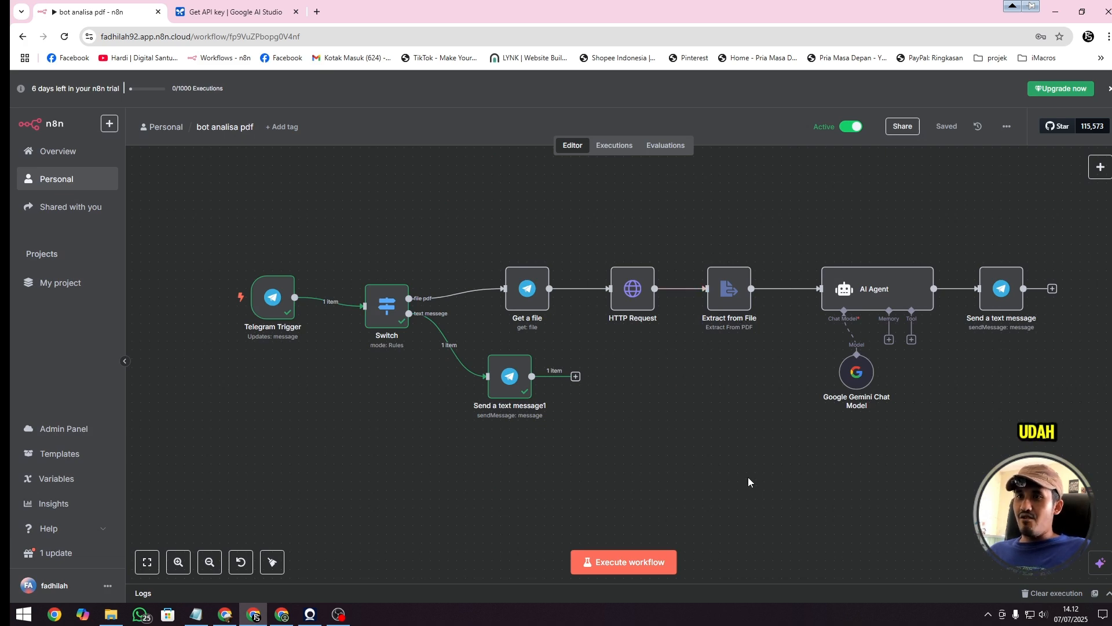
left_click(282, 614)
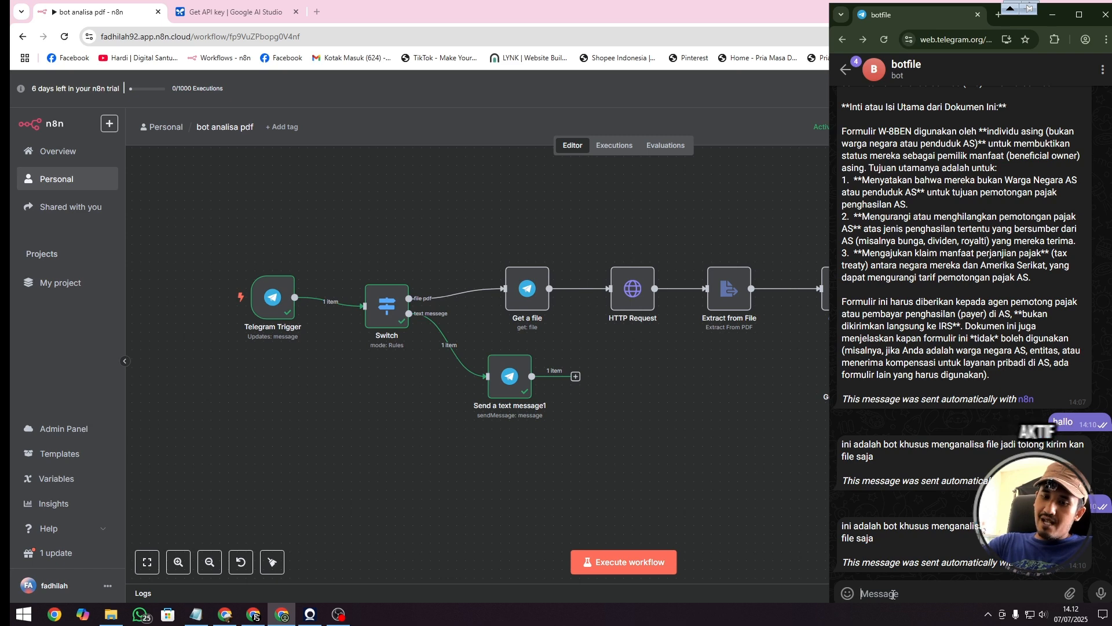
type("hallo")
key("Return")
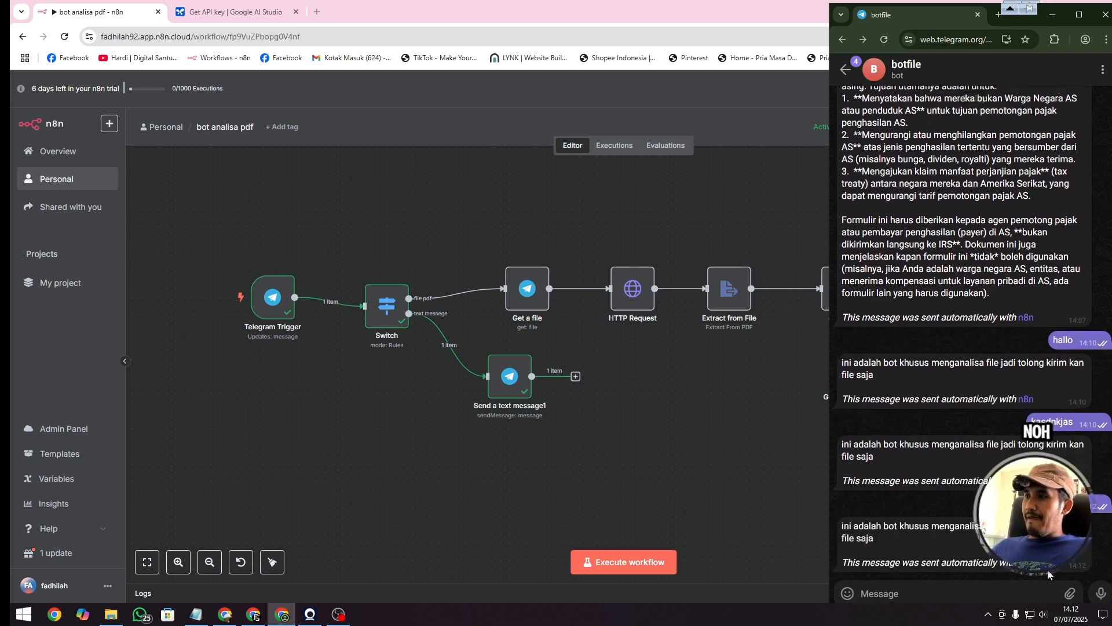
Send result.pdf from the Downloads folder to the botfile chat and read through the bot's analysis reply.
mouse_move(1076, 593)
left_click(1034, 524)
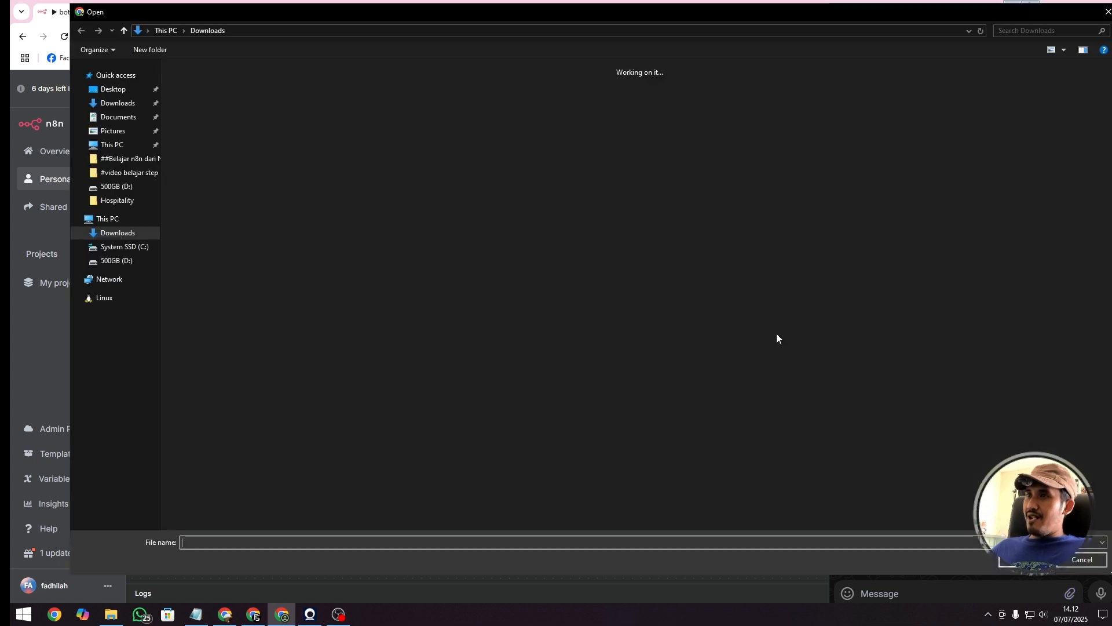
left_click(516, 316)
double_click(515, 315)
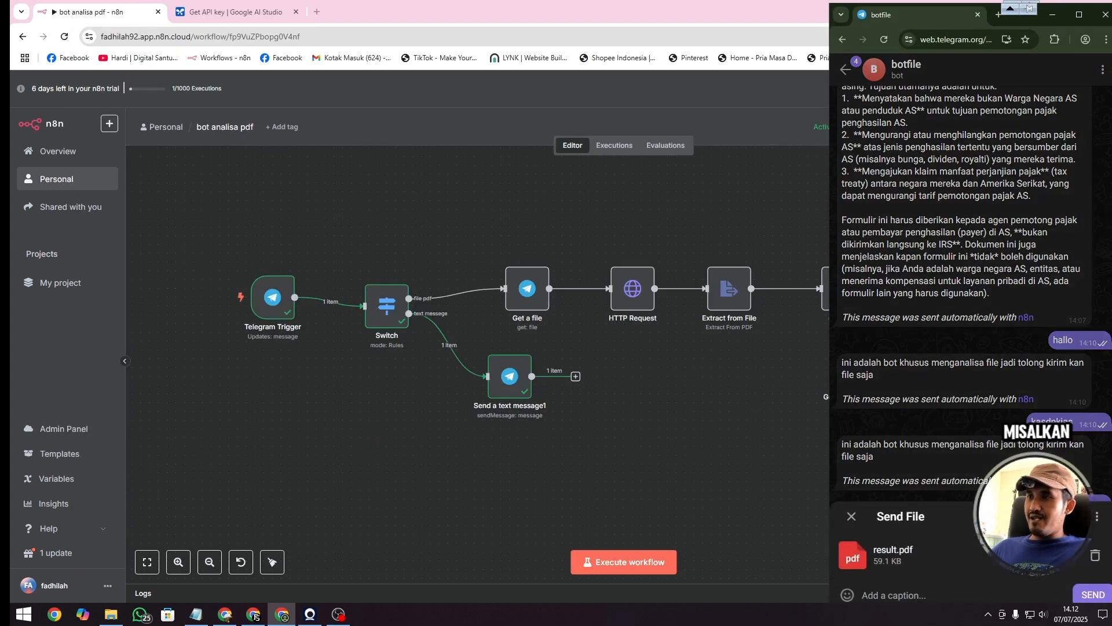
key("Return")
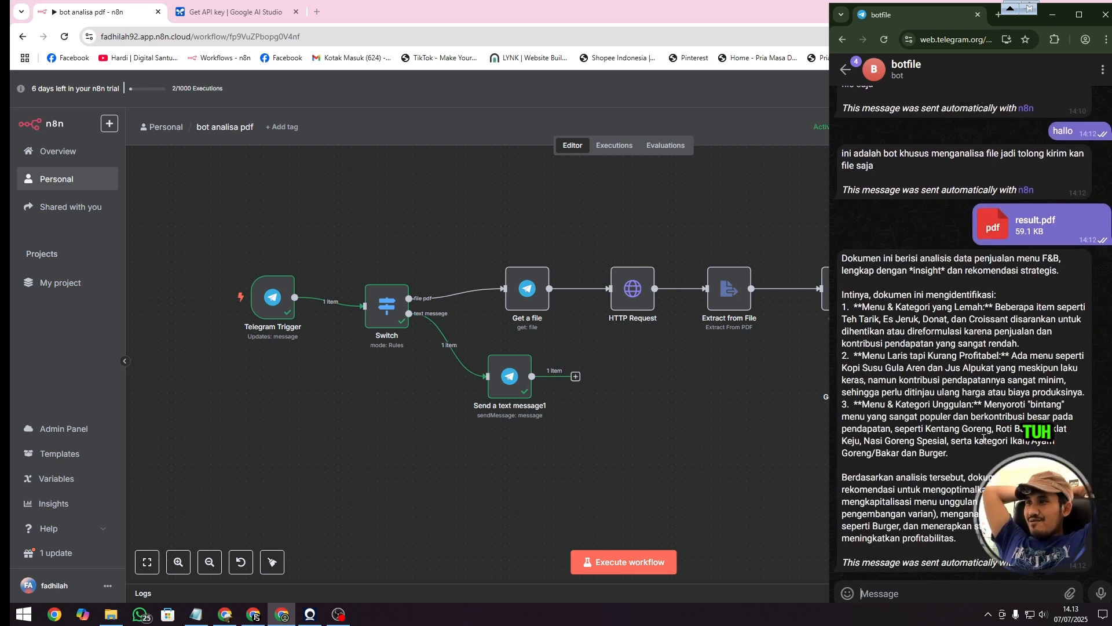
left_click_drag(878, 318, 979, 387)
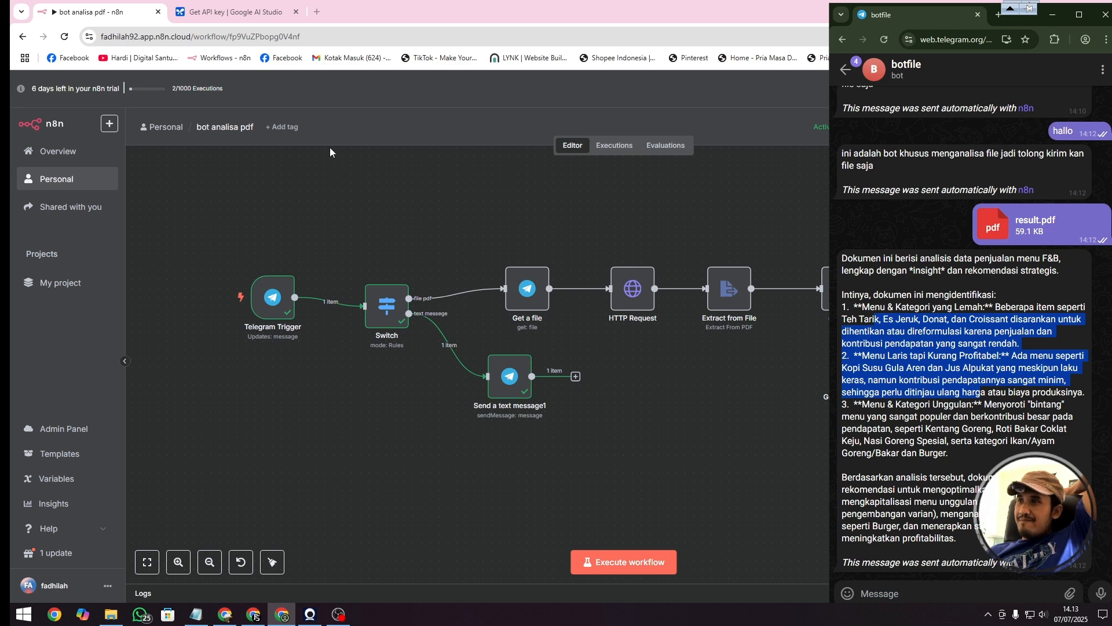
Switch back to n8n, check the trial's execution usage and remaining days, and deactivate the workflow.
left_click(176, 94)
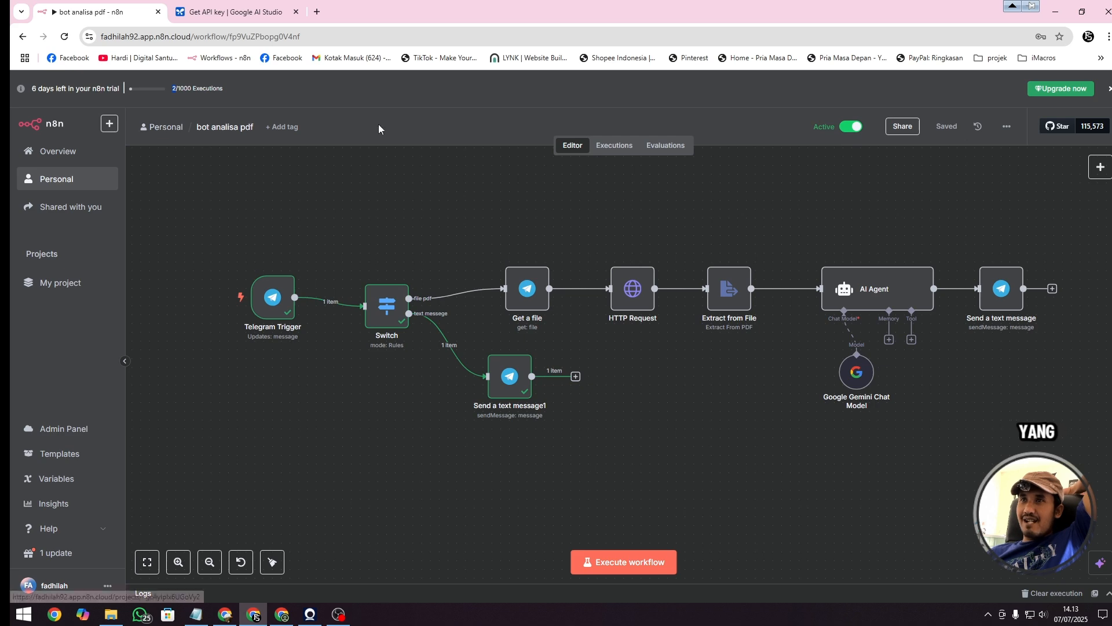
left_click(850, 129)
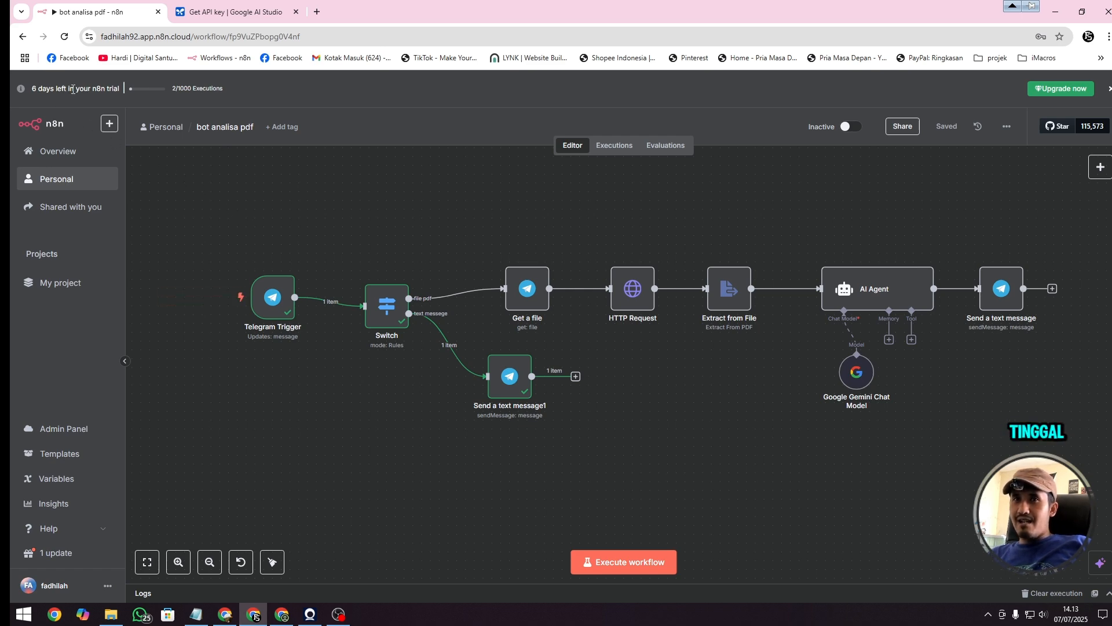
left_click_drag(38, 88, 74, 87)
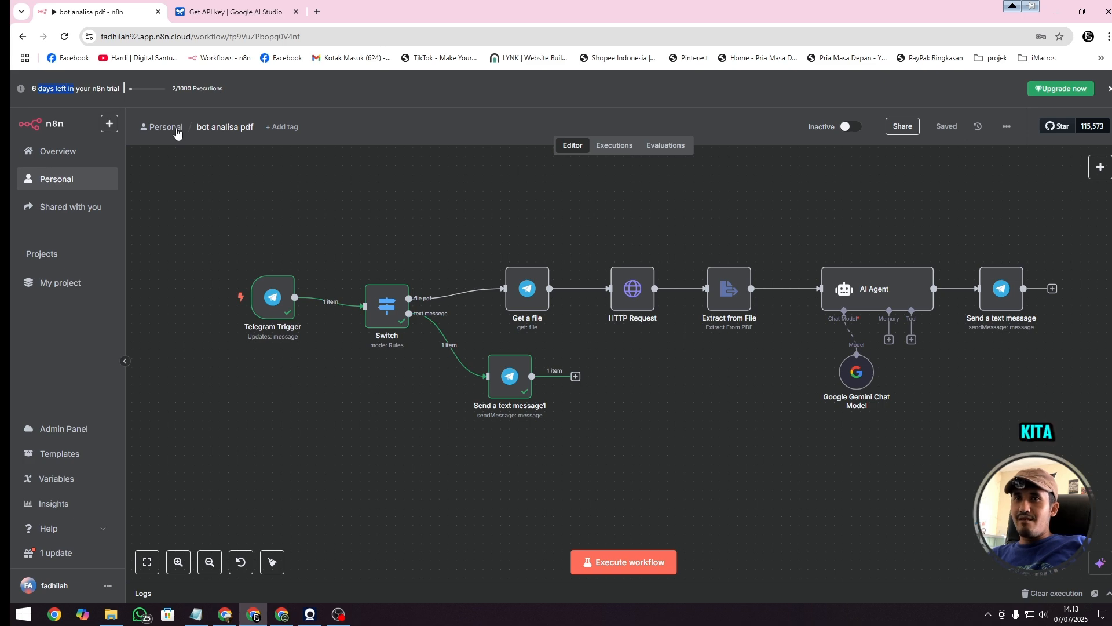